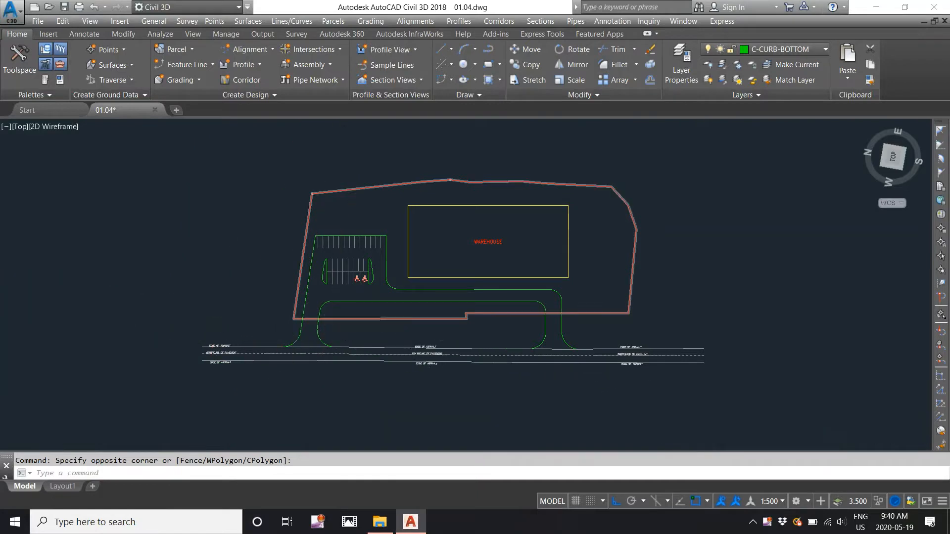
{"action": "scroll", "coordinate": [328, 318], "scroll_direction": "up", "scroll_amount": 4}
{"action": "scroll", "coordinate": [350, 314], "scroll_direction": "down", "scroll_amount": 2}
{"action": "left_click", "coordinate": [357, 301]}
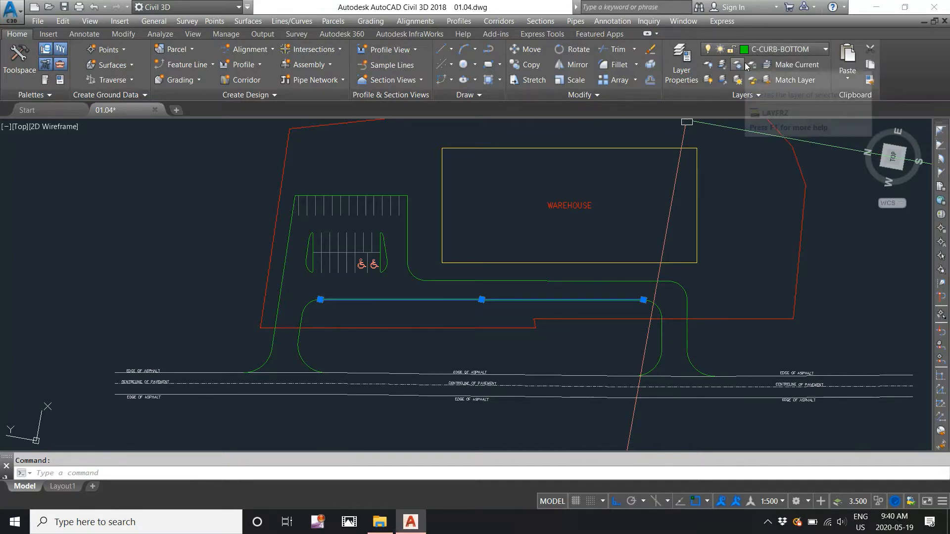
{"action": "key", "text": "Escape"}
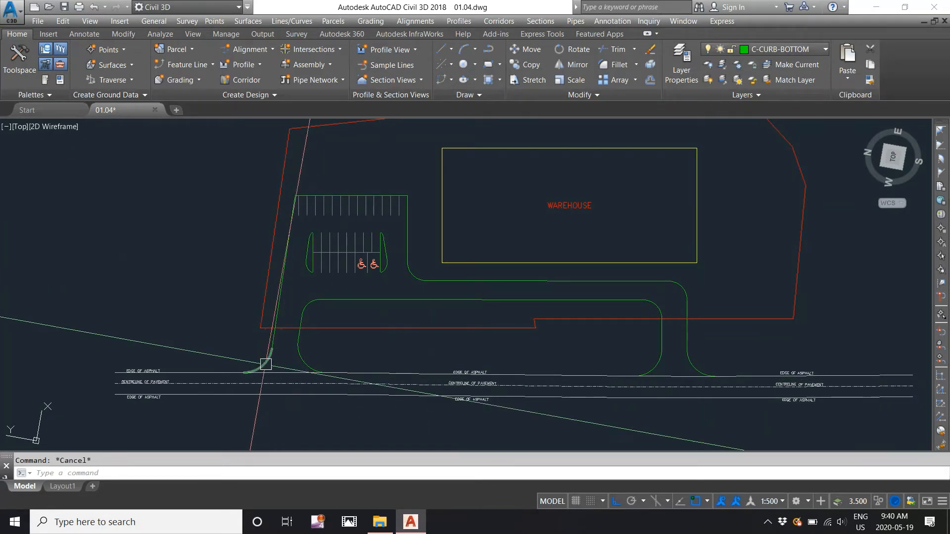
Offset the outer curb's entrance arc nearest the parking lot and the adjoining slanted edge outward by 0.2.
{"action": "scroll", "coordinate": [257, 367], "scroll_direction": "up", "scroll_amount": 3}
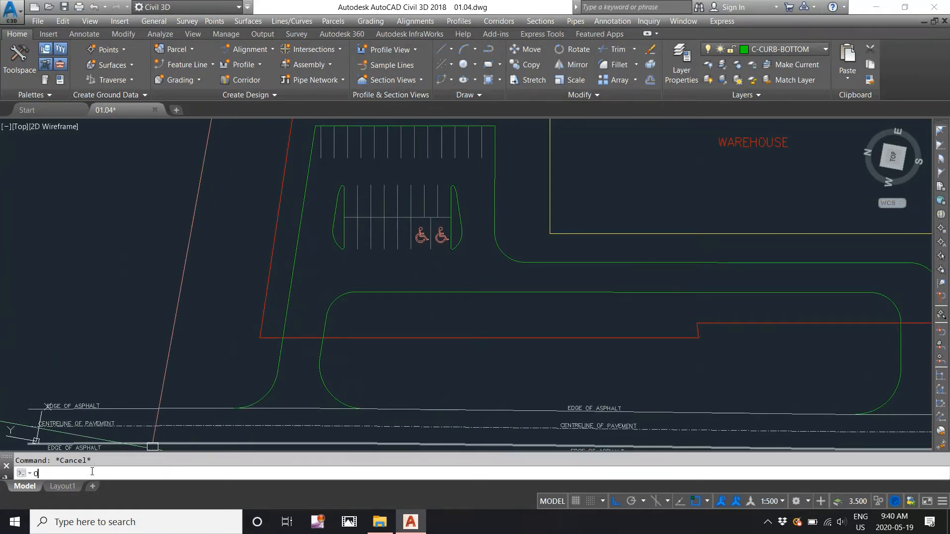
{"action": "type", "text": "o"}
{"action": "key", "text": "Return"}
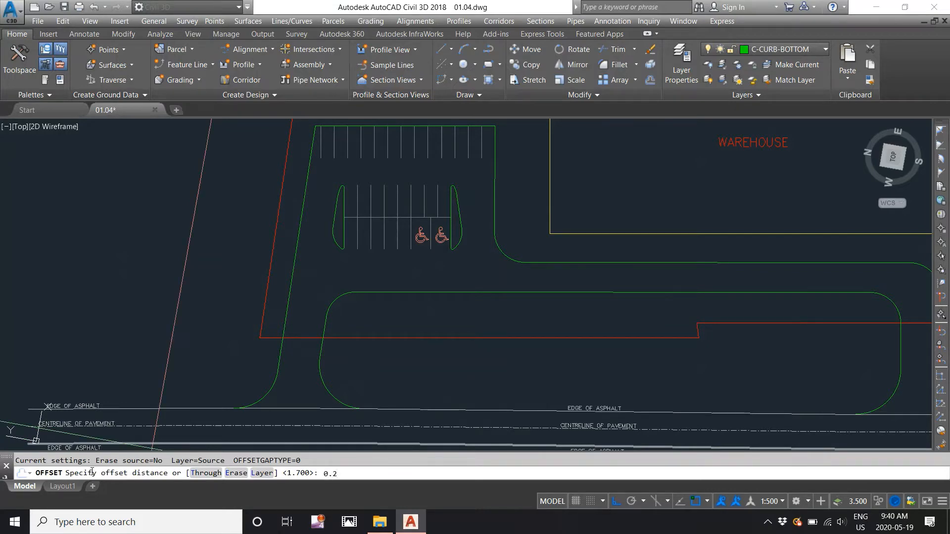
{"action": "key", "text": "Return"}
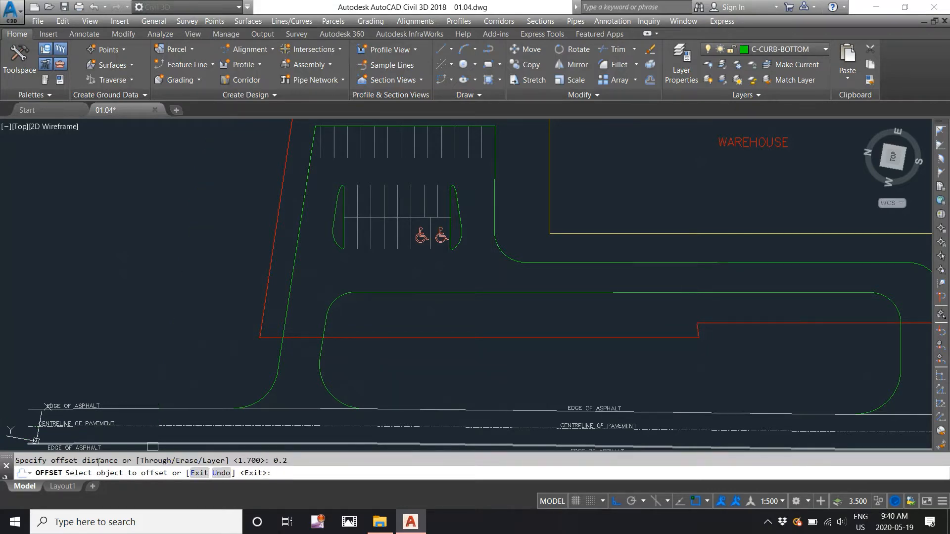
{"action": "left_click", "coordinate": [269, 387]}
{"action": "scroll", "coordinate": [247, 364], "scroll_direction": "up", "scroll_amount": 2}
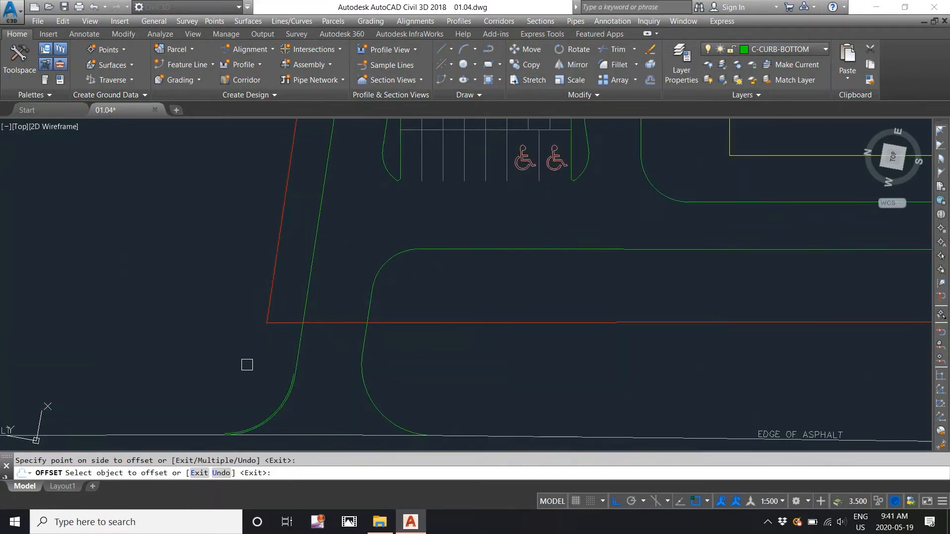
{"action": "left_click", "coordinate": [293, 349]}
{"action": "left_click", "coordinate": [346, 196]}
{"action": "scroll", "coordinate": [333, 258], "scroll_direction": "down", "scroll_amount": 2}
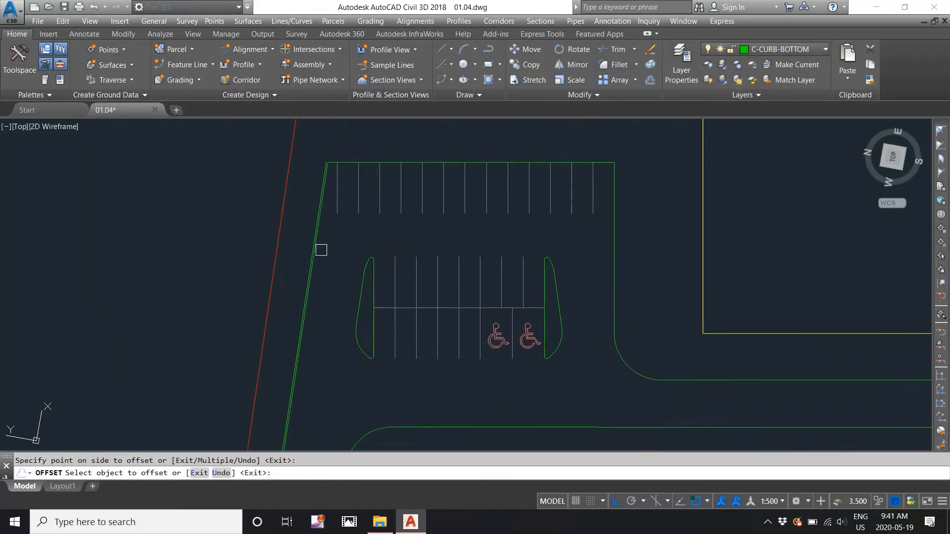
Offset the curb edge along the upper parking row and the parking lot edge facing the warehouse outward by 0.2.
{"action": "scroll", "coordinate": [352, 153], "scroll_direction": "up", "scroll_amount": 3}
{"action": "left_click", "coordinate": [339, 177]}
{"action": "left_click", "coordinate": [345, 140]}
{"action": "scroll", "coordinate": [391, 163], "scroll_direction": "down", "scroll_amount": 4}
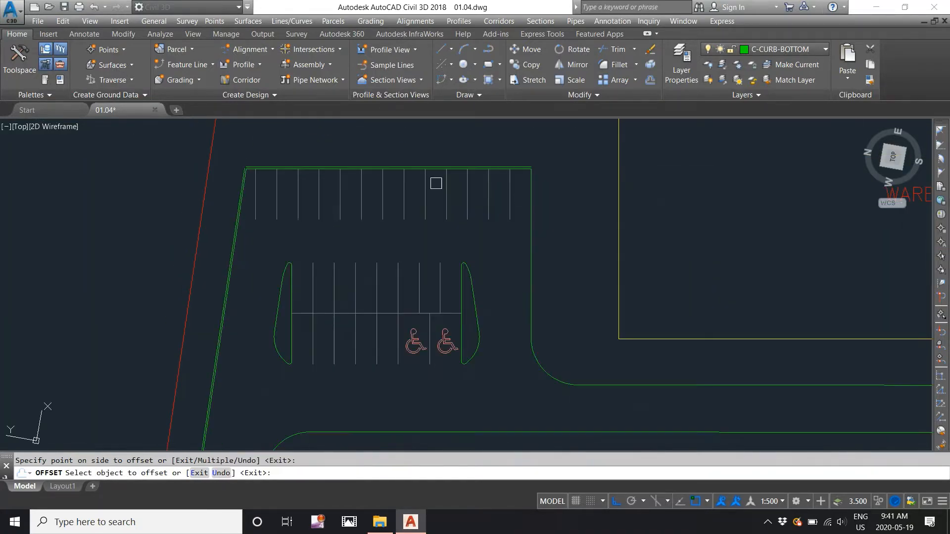
{"action": "scroll", "coordinate": [557, 210], "scroll_direction": "up", "scroll_amount": 2}
{"action": "middle_click_drag", "start_coordinate": [557, 210], "coordinate": [392, 218]}
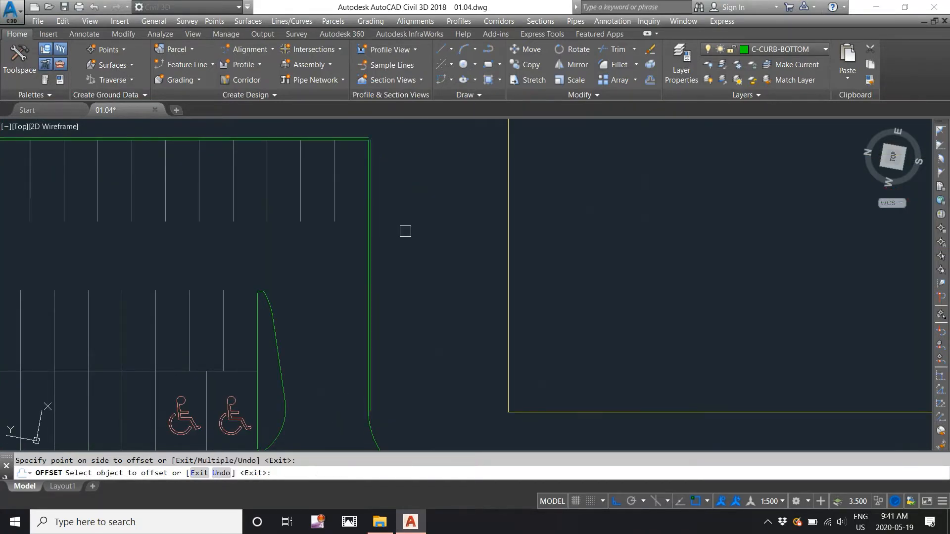
{"action": "scroll", "coordinate": [401, 237], "scroll_direction": "down", "scroll_amount": 3}
{"action": "scroll", "coordinate": [370, 288], "scroll_direction": "up", "scroll_amount": 3}
Offset the corner arc between the parking lot and driveway and the long curb edge below the warehouse by 0.2 toward the warehouse.
{"action": "left_click", "coordinate": [373, 278]}
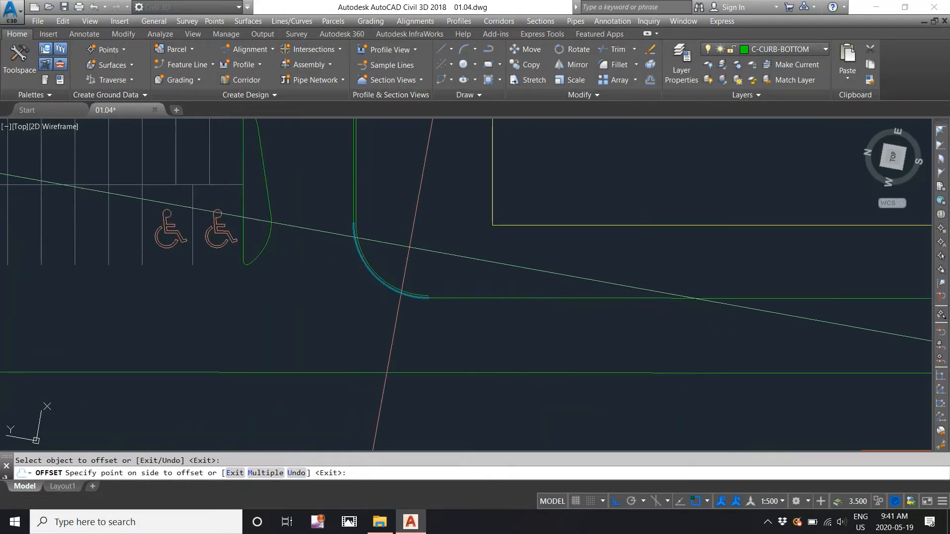
{"action": "left_click", "coordinate": [421, 262]}
{"action": "middle_click_drag", "start_coordinate": [530, 284], "coordinate": [388, 261]}
{"action": "left_click", "coordinate": [389, 269]}
{"action": "left_click", "coordinate": [390, 234]}
Offset the outer curb's far corner arc, the adjoining straight edge and the second entrance arc outward by 0.2.
{"action": "scroll", "coordinate": [272, 253], "scroll_direction": "down", "scroll_amount": 4}
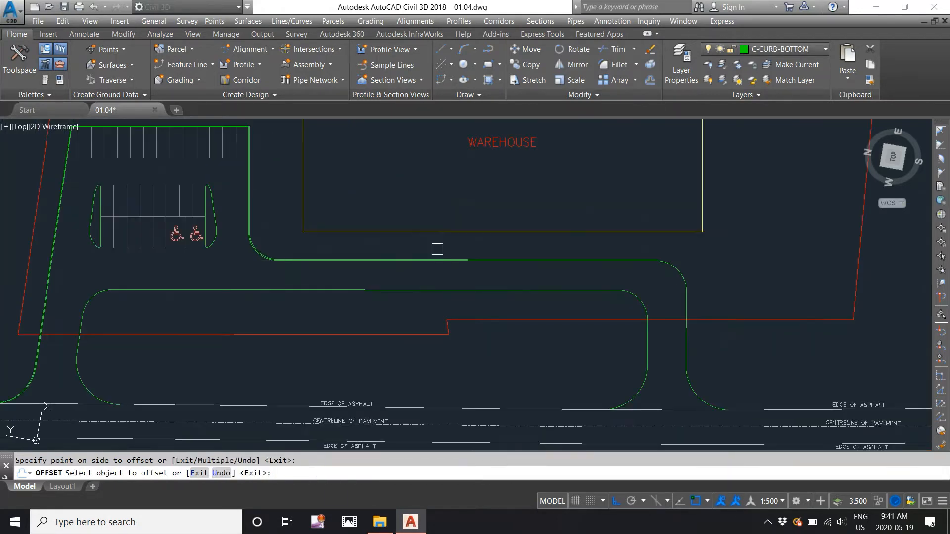
{"action": "scroll", "coordinate": [693, 265], "scroll_direction": "up", "scroll_amount": 2}
{"action": "left_click", "coordinate": [669, 270]}
{"action": "left_click", "coordinate": [691, 258]}
{"action": "scroll", "coordinate": [690, 278], "scroll_direction": "down", "scroll_amount": 3}
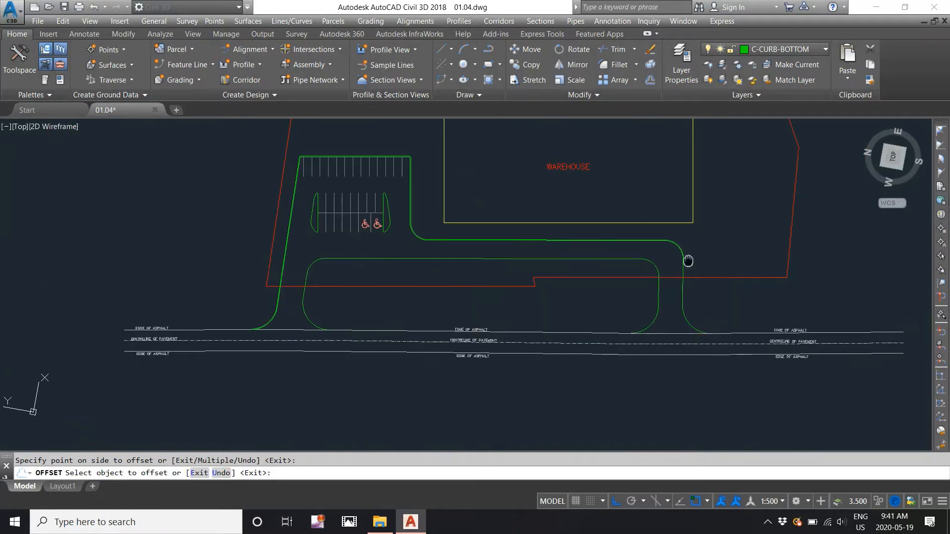
{"action": "scroll", "coordinate": [685, 260], "scroll_direction": "up", "scroll_amount": 2}
{"action": "left_click", "coordinate": [693, 308]}
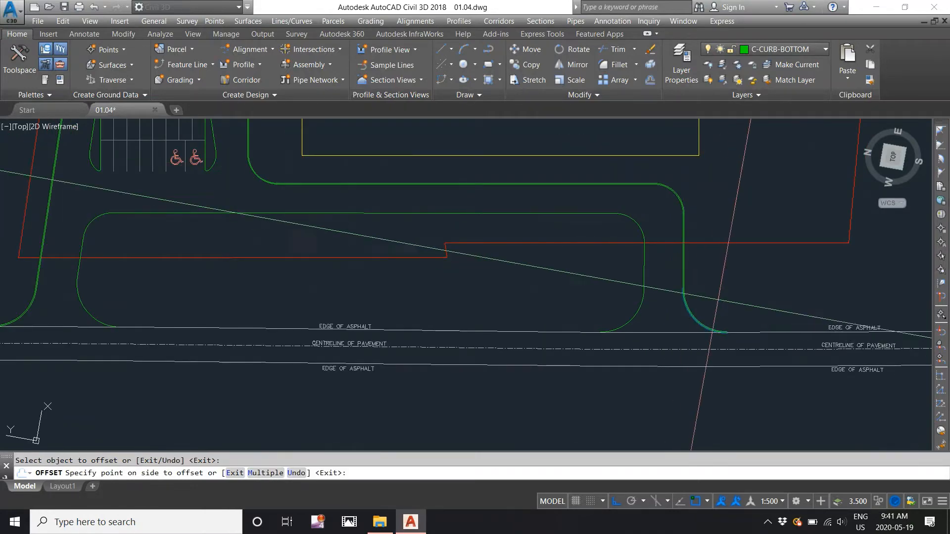
{"action": "left_click", "coordinate": [718, 299]}
{"action": "key", "text": "Return"}
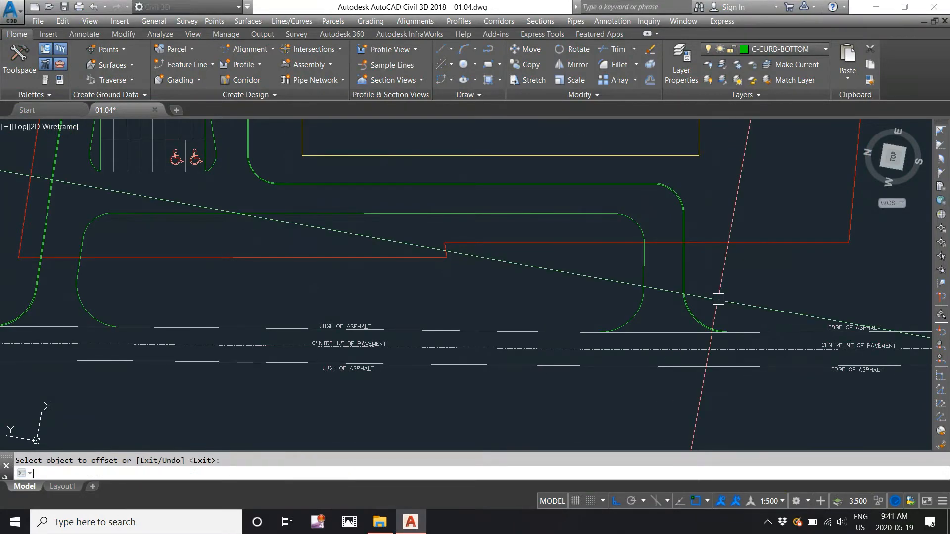
Offset the inner curb's entrance arc and short side edge nearest the parking lot by 0.2 toward the enclosed area.
{"action": "scroll", "coordinate": [707, 301], "scroll_direction": "down", "scroll_amount": 5}
{"action": "type", "text": "ZE"}
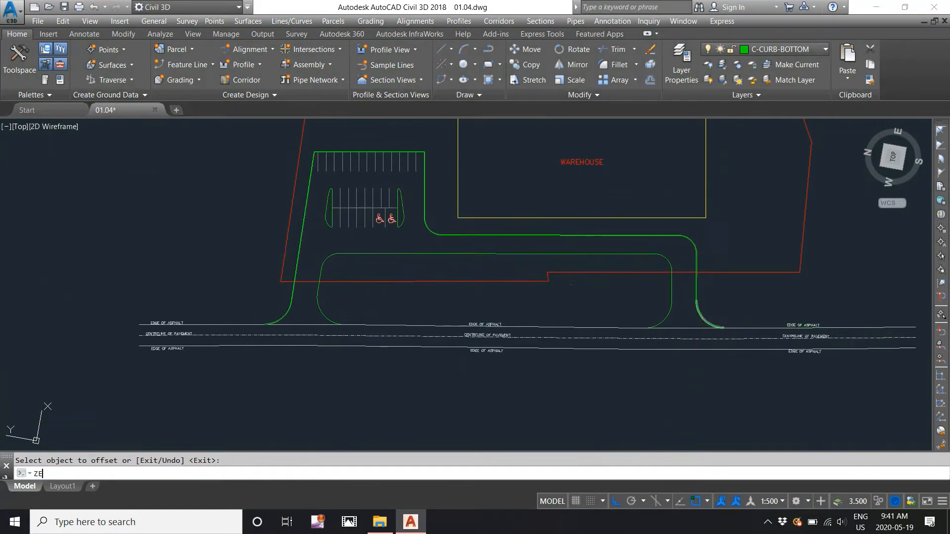
{"action": "key", "text": "Return"}
{"action": "scroll", "coordinate": [414, 314], "scroll_direction": "up", "scroll_amount": 4}
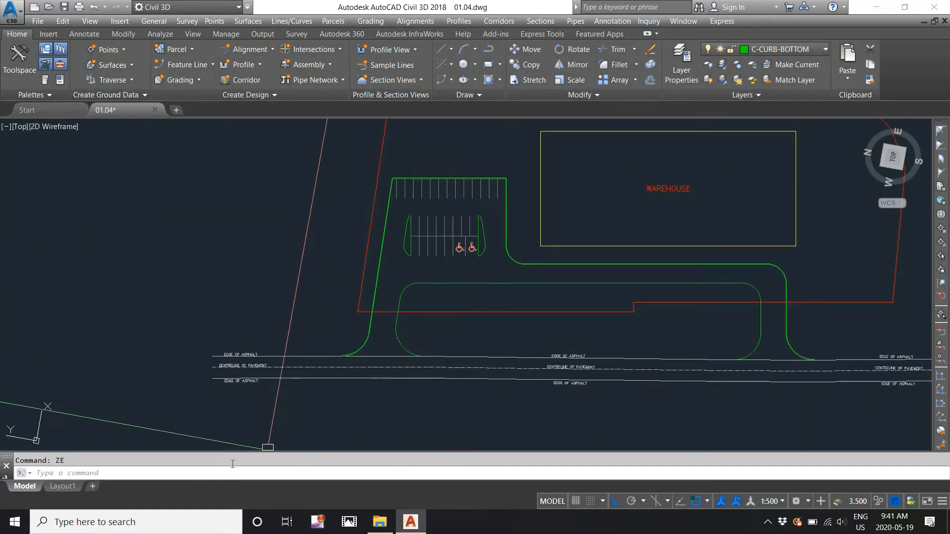
{"action": "type", "text": "o"}
{"action": "key", "text": "Return"}
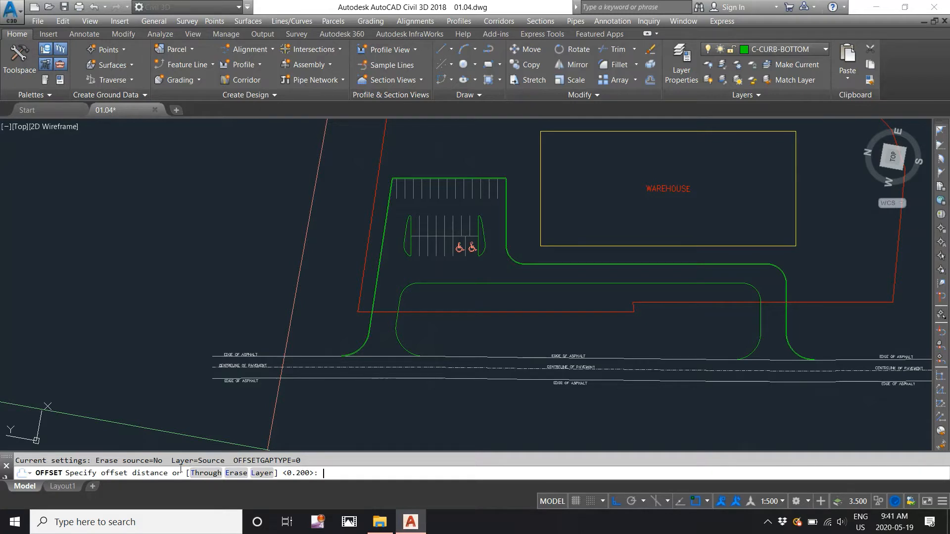
{"action": "key", "text": "Return"}
{"action": "scroll", "coordinate": [309, 393], "scroll_direction": "up", "scroll_amount": 2}
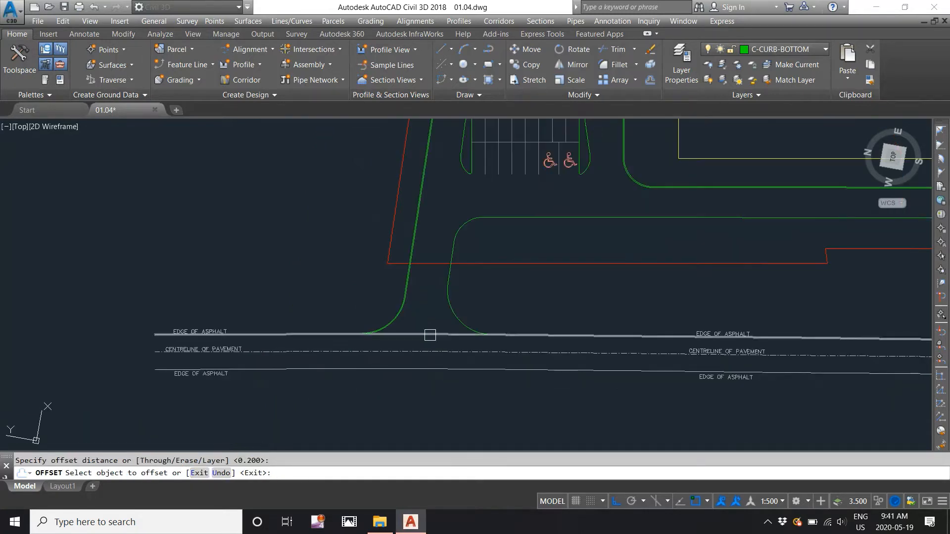
{"action": "left_click", "coordinate": [456, 320]}
{"action": "left_click", "coordinate": [504, 299]}
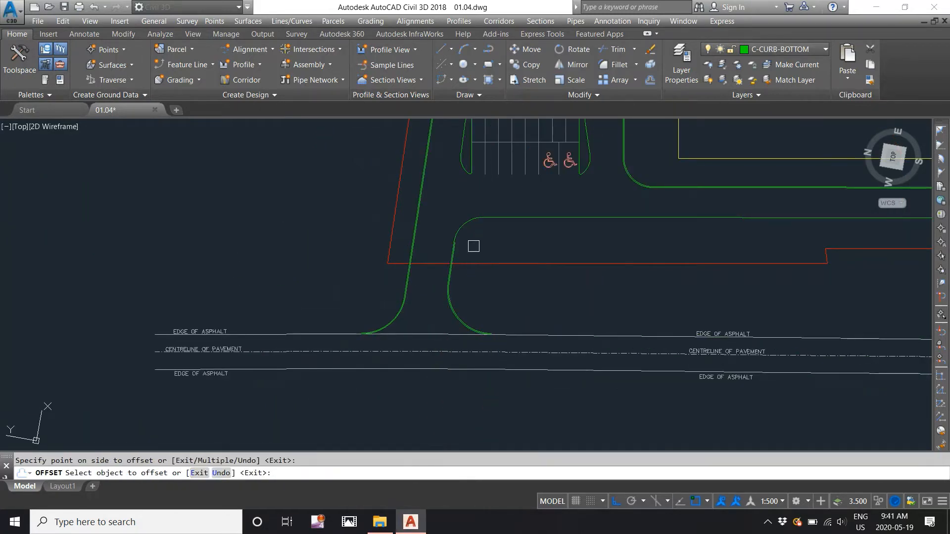
Offset the inner curb's two upper corner arcs, long straight edge, far side and second entrance arc inward by 0.2.
{"action": "left_click", "coordinate": [465, 227]}
{"action": "left_click", "coordinate": [501, 224]}
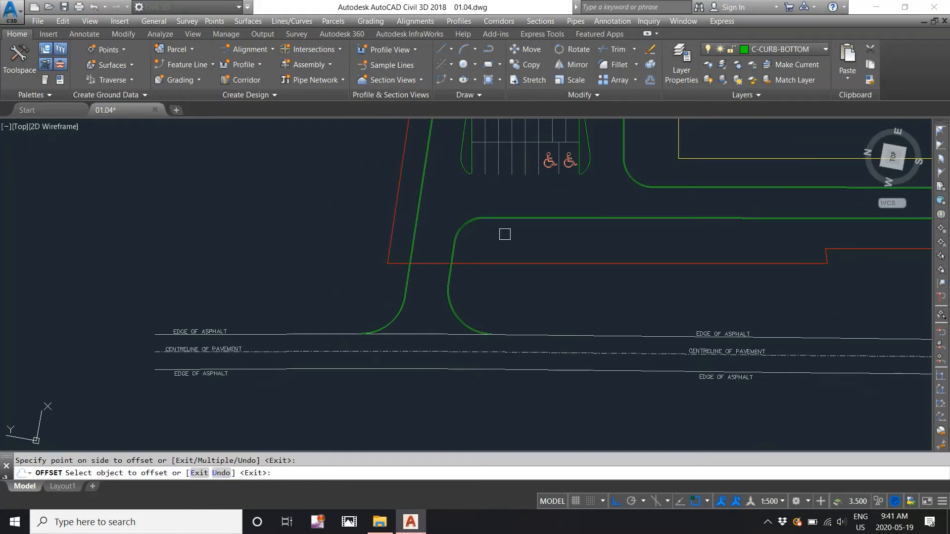
{"action": "middle_click_drag", "start_coordinate": [720, 248], "coordinate": [386, 252]}
{"action": "left_click", "coordinate": [685, 235]}
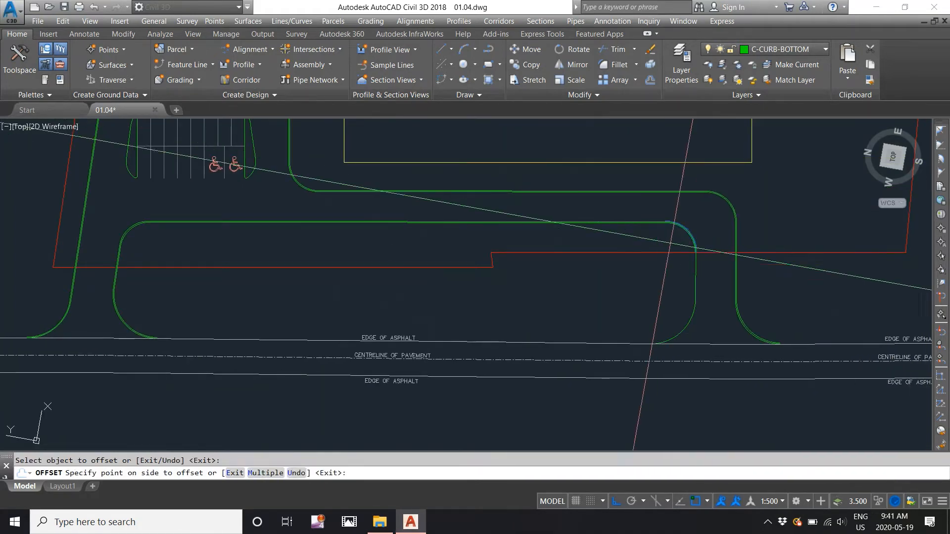
{"action": "left_click", "coordinate": [657, 260]}
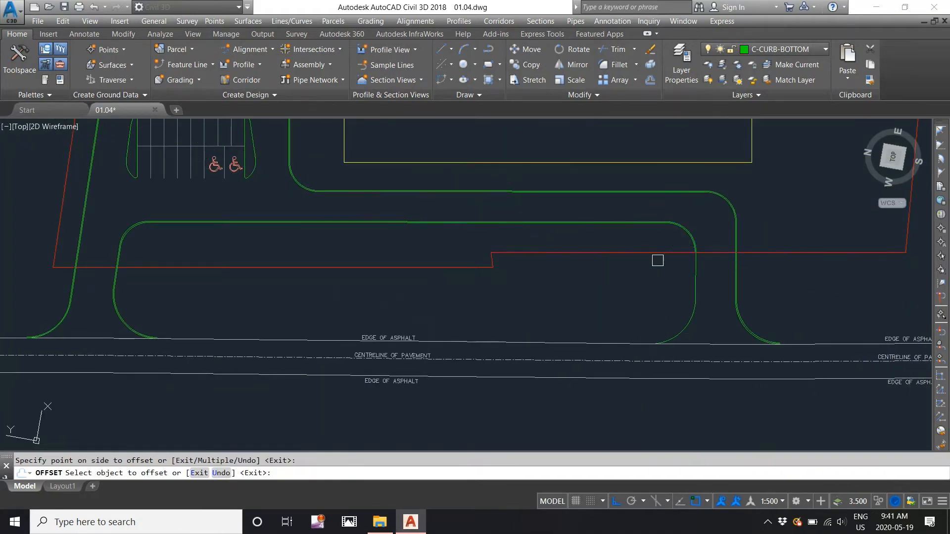
{"action": "left_click", "coordinate": [683, 321]}
{"action": "left_click", "coordinate": [658, 312]}
{"action": "scroll", "coordinate": [643, 307], "scroll_direction": "down", "scroll_amount": 2}
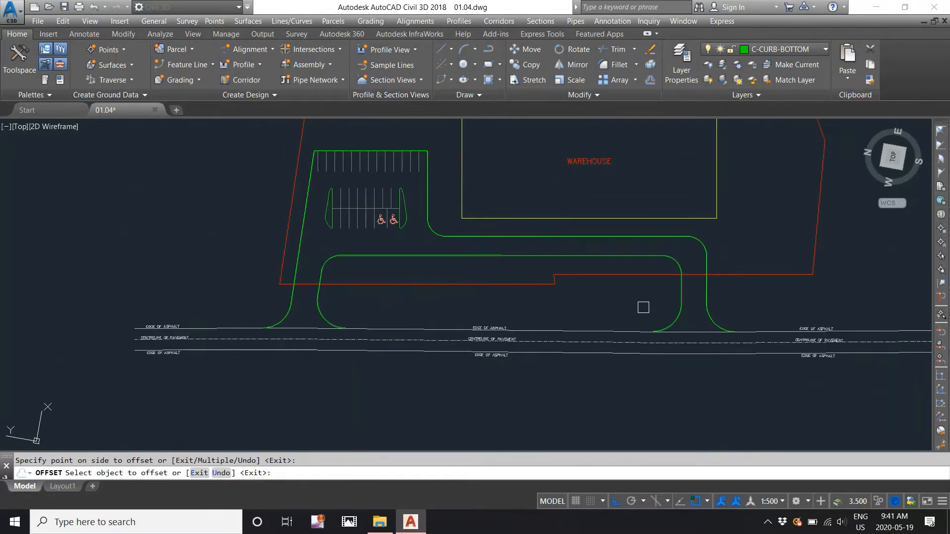
Offset the upper arcs and upper straight edge of the parking island farthest from the warehouse inward by 0.2.
{"action": "scroll", "coordinate": [358, 197], "scroll_direction": "up", "scroll_amount": 8}
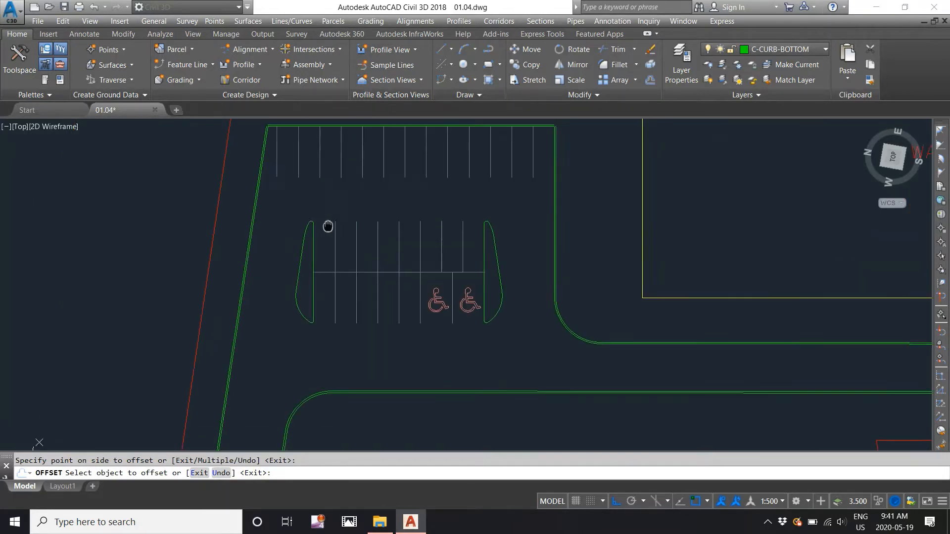
{"action": "scroll", "coordinate": [296, 208], "scroll_direction": "up", "scroll_amount": 4}
{"action": "left_click", "coordinate": [280, 212]}
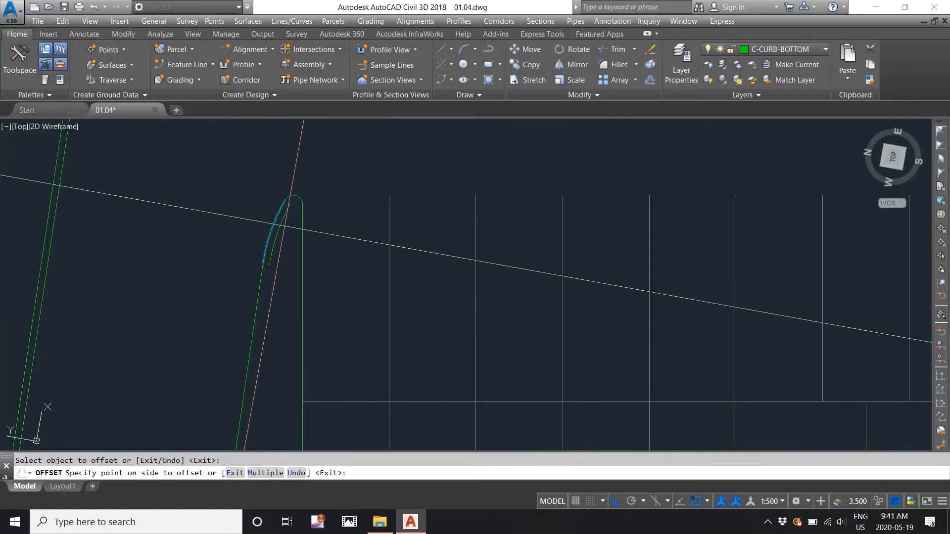
{"action": "left_click", "coordinate": [290, 218]}
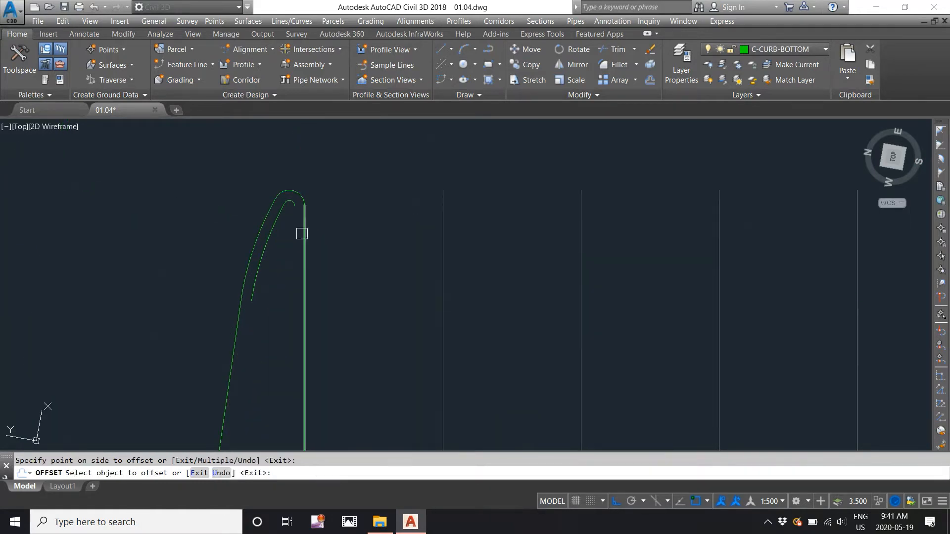
{"action": "left_click", "coordinate": [301, 233]}
{"action": "left_click", "coordinate": [293, 237]}
Offset the same island's sloped edge, lower arcs and lower straight edge inward by 0.2.
{"action": "scroll", "coordinate": [319, 182], "scroll_direction": "down", "scroll_amount": 6}
{"action": "scroll", "coordinate": [293, 251], "scroll_direction": "up", "scroll_amount": 2}
{"action": "left_click", "coordinate": [297, 251]}
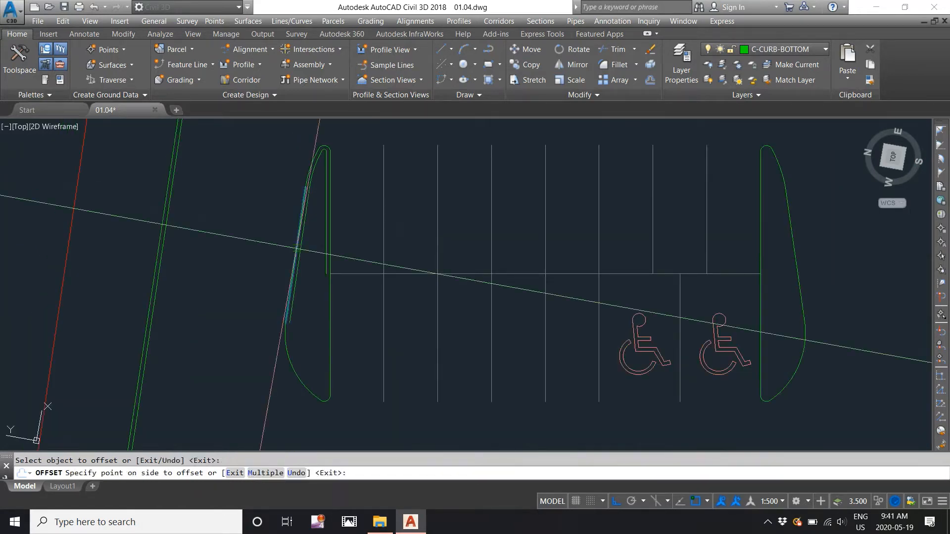
{"action": "left_click", "coordinate": [298, 286]}
{"action": "left_click", "coordinate": [292, 360]}
{"action": "left_click", "coordinate": [308, 355]}
{"action": "left_click", "coordinate": [328, 339]}
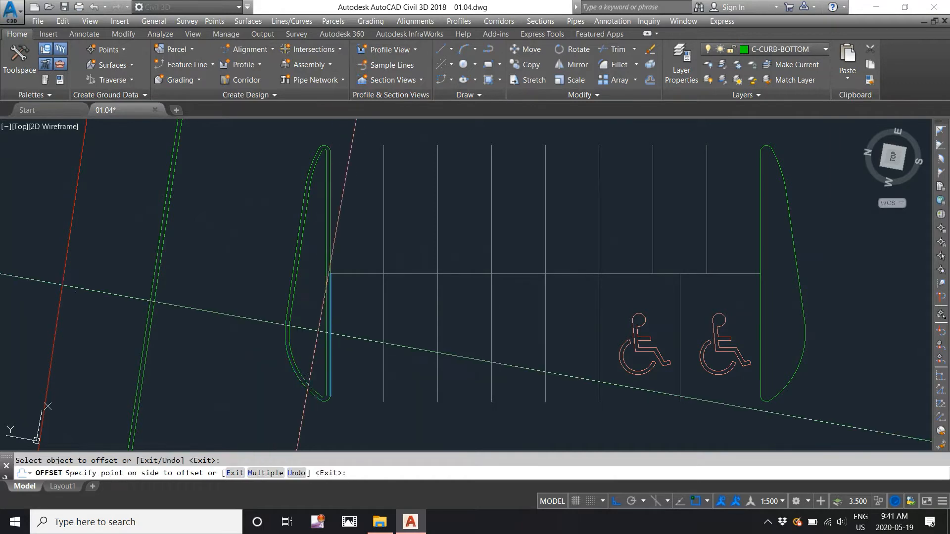
{"action": "left_click", "coordinate": [313, 328]}
{"action": "scroll", "coordinate": [310, 387], "scroll_direction": "up", "scroll_amount": 6}
{"action": "scroll", "coordinate": [367, 432], "scroll_direction": "down", "scroll_amount": 7}
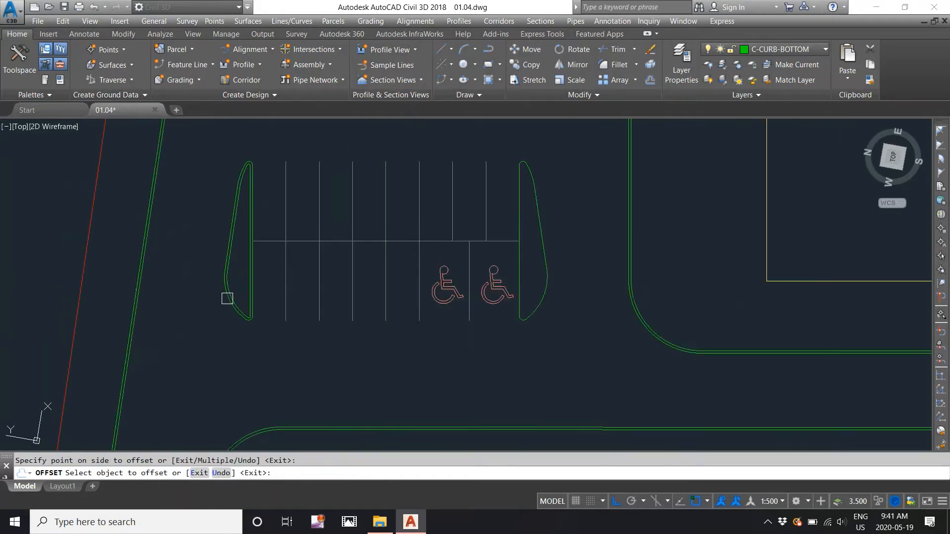
Offset the sloped edge, upper arcs and upper straight edge of the island nearest the warehouse inward by 0.2.
{"action": "scroll", "coordinate": [536, 205], "scroll_direction": "up", "scroll_amount": 4}
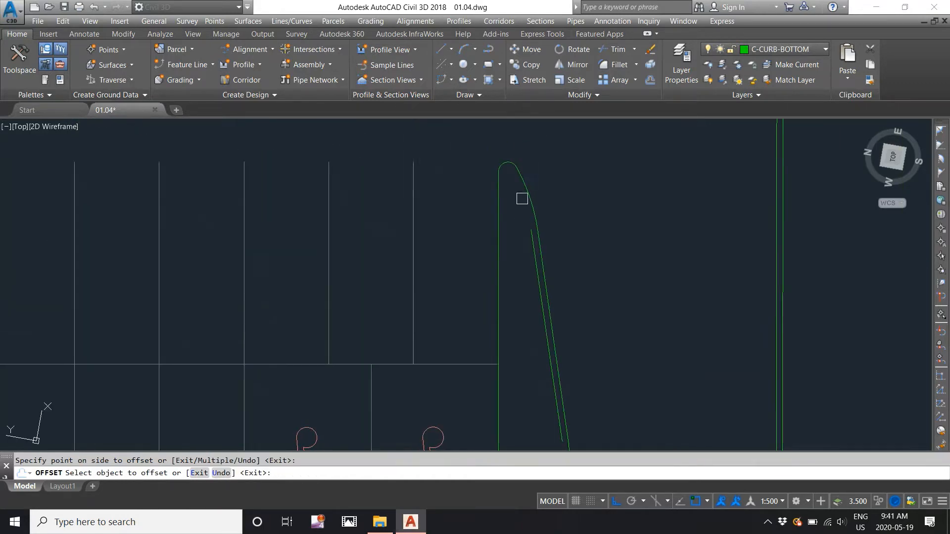
{"action": "left_click", "coordinate": [523, 198]}
{"action": "left_click", "coordinate": [514, 206]}
{"action": "scroll", "coordinate": [499, 172], "scroll_direction": "up", "scroll_amount": 5}
{"action": "left_click", "coordinate": [506, 154]}
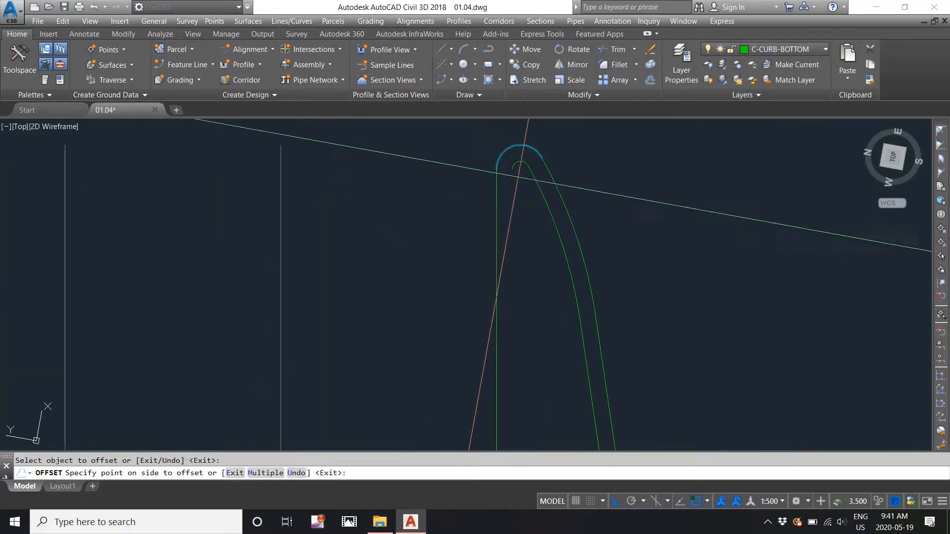
{"action": "left_click", "coordinate": [520, 166]}
{"action": "scroll", "coordinate": [495, 173], "scroll_direction": "down", "scroll_amount": 5}
{"action": "scroll", "coordinate": [495, 172], "scroll_direction": "down", "scroll_amount": 3}
{"action": "scroll", "coordinate": [447, 202], "scroll_direction": "up", "scroll_amount": 2}
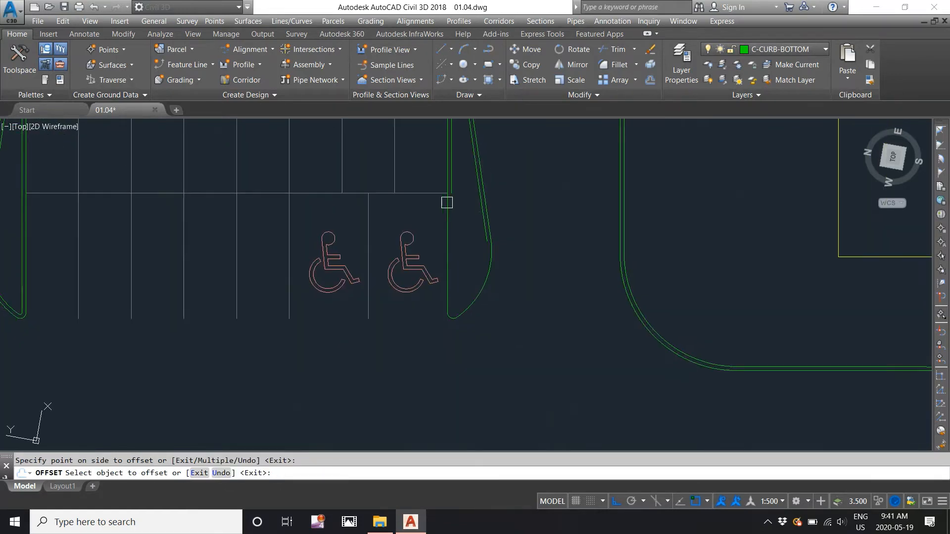
Offset the lower straight edge and lower arcs of the island beside the accessible stalls inward by 0.2.
{"action": "left_click", "coordinate": [444, 218]}
{"action": "left_click", "coordinate": [465, 222]}
{"action": "left_click", "coordinate": [489, 288]}
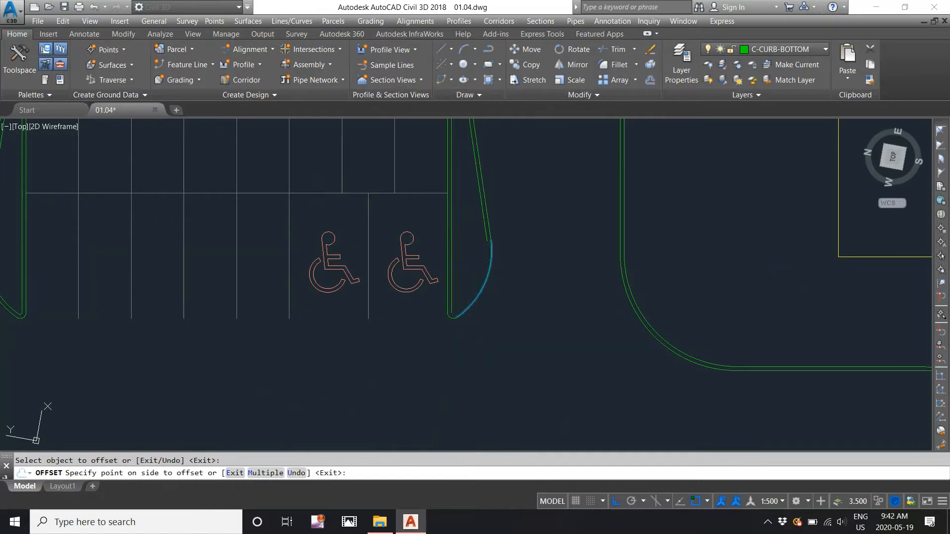
{"action": "left_click", "coordinate": [470, 297]}
{"action": "scroll", "coordinate": [452, 316], "scroll_direction": "up", "scroll_amount": 4}
{"action": "scroll", "coordinate": [451, 319], "scroll_direction": "up", "scroll_amount": 4}
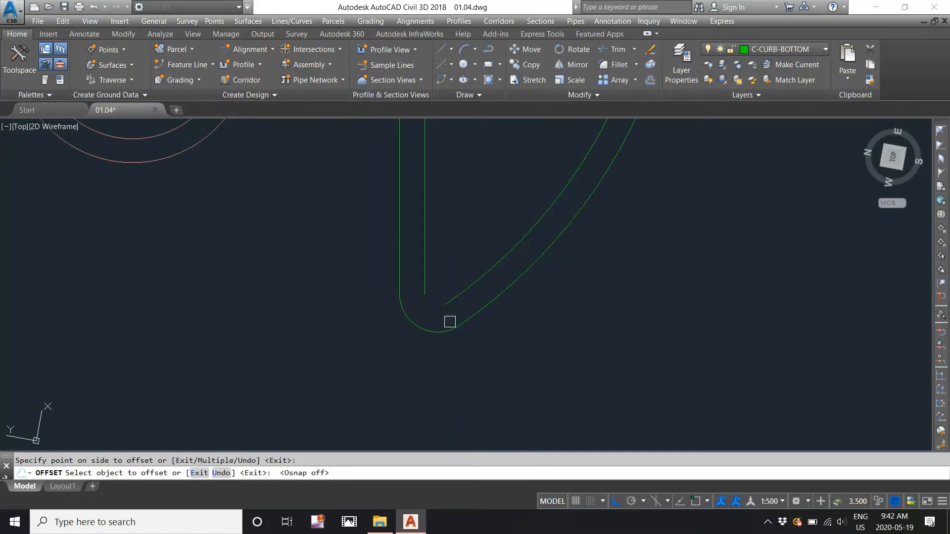
{"action": "scroll", "coordinate": [449, 282], "scroll_direction": "down", "scroll_amount": 8}
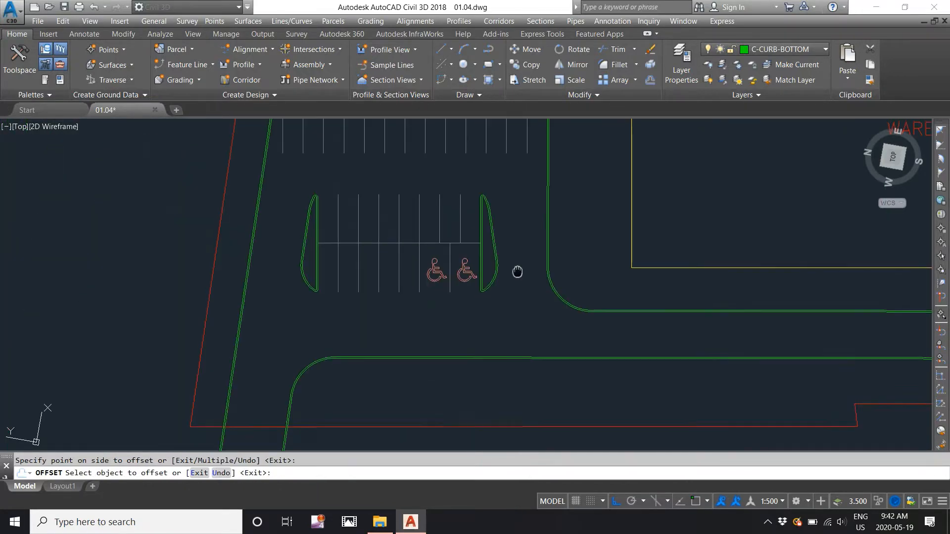
Finish the offsets and move the outer curb line behind the upper row of parking stalls to the C-CURB-TOP layer.
{"action": "scroll", "coordinate": [501, 311], "scroll_direction": "down", "scroll_amount": 3}
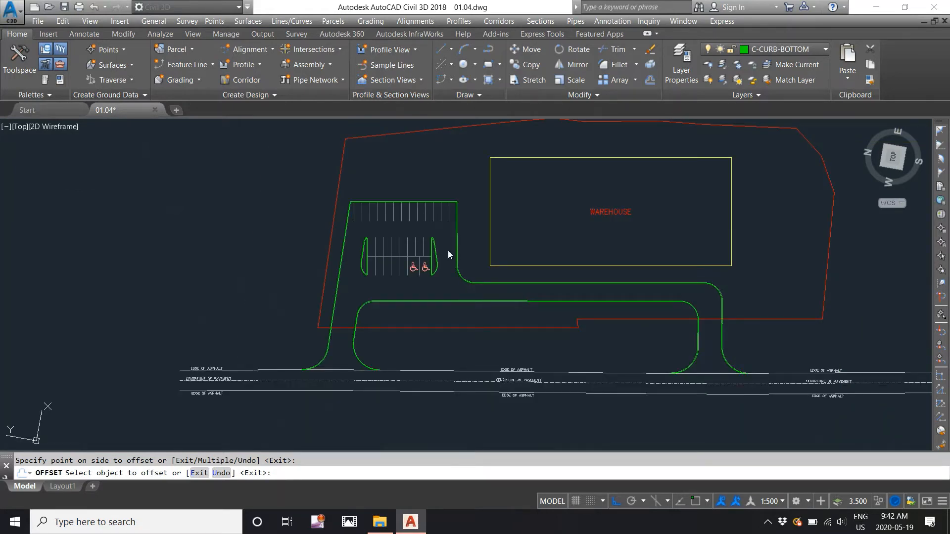
{"action": "right_click", "coordinate": [449, 255]}
{"action": "left_click", "coordinate": [468, 257]}
{"action": "scroll", "coordinate": [448, 201], "scroll_direction": "up", "scroll_amount": 5}
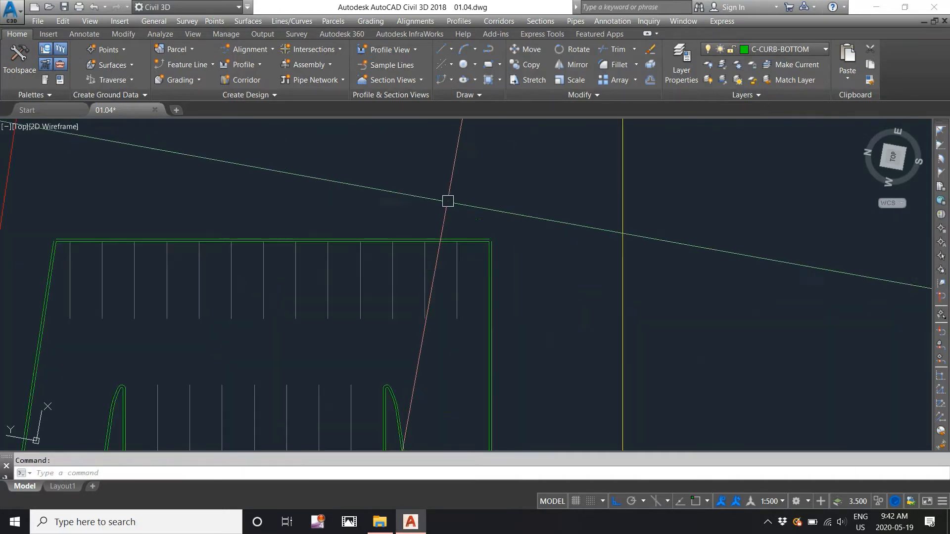
{"action": "left_click", "coordinate": [468, 239]}
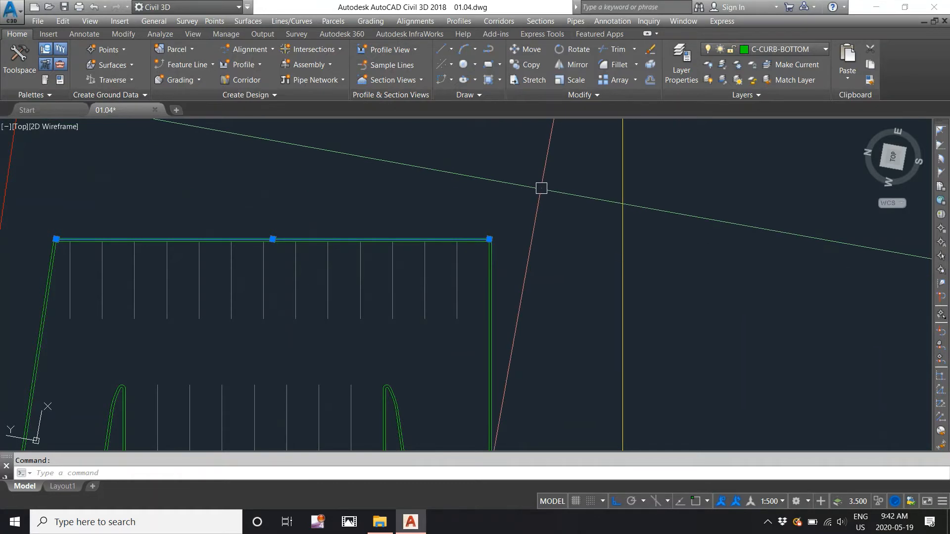
{"action": "left_click", "coordinate": [764, 49]}
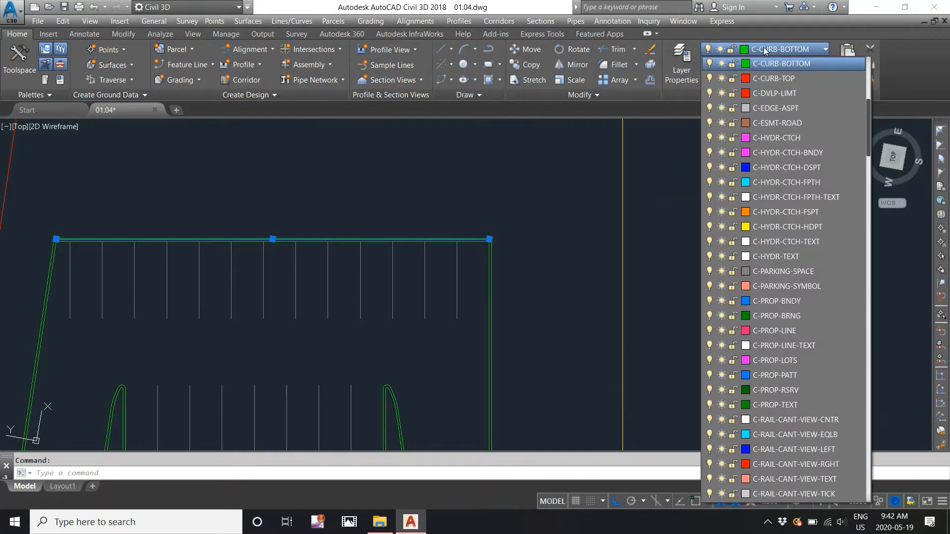
{"action": "left_click", "coordinate": [770, 79]}
{"action": "key", "text": "Escape"}
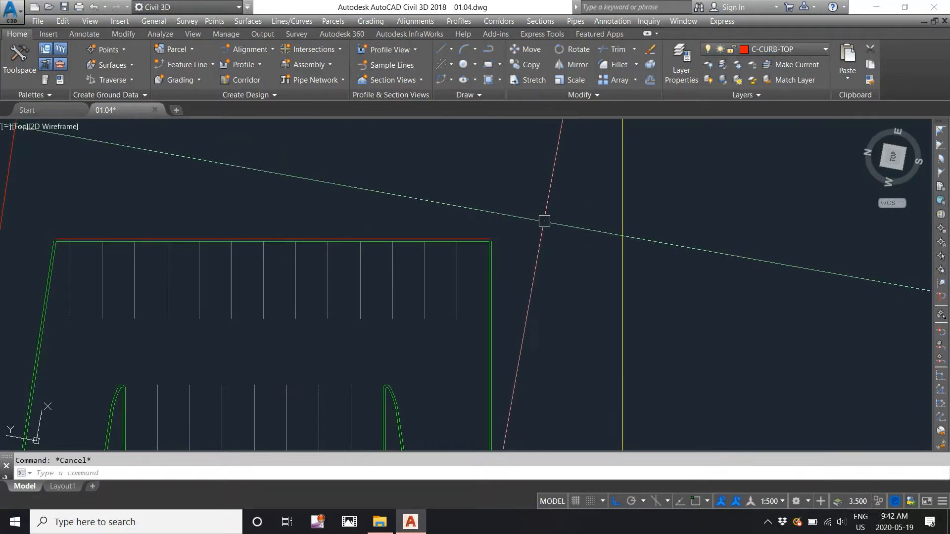
Move the outer curb lines and arcs of the parking-side driveway entrance, both parking lot sides and the stretch alongside the warehouse to the C-CURB-TOP layer.
{"action": "middle_click_drag", "start_coordinate": [201, 186], "coordinate": [551, 111]}
{"action": "scroll", "coordinate": [377, 180], "scroll_direction": "up", "scroll_amount": 2}
{"action": "scroll", "coordinate": [377, 181], "scroll_direction": "down", "scroll_amount": 2}
{"action": "middle_click_drag", "start_coordinate": [444, 191], "coordinate": [285, 155]}
{"action": "scroll", "coordinate": [255, 174], "scroll_direction": "up", "scroll_amount": 3}
{"action": "scroll", "coordinate": [256, 174], "scroll_direction": "down", "scroll_amount": 6}
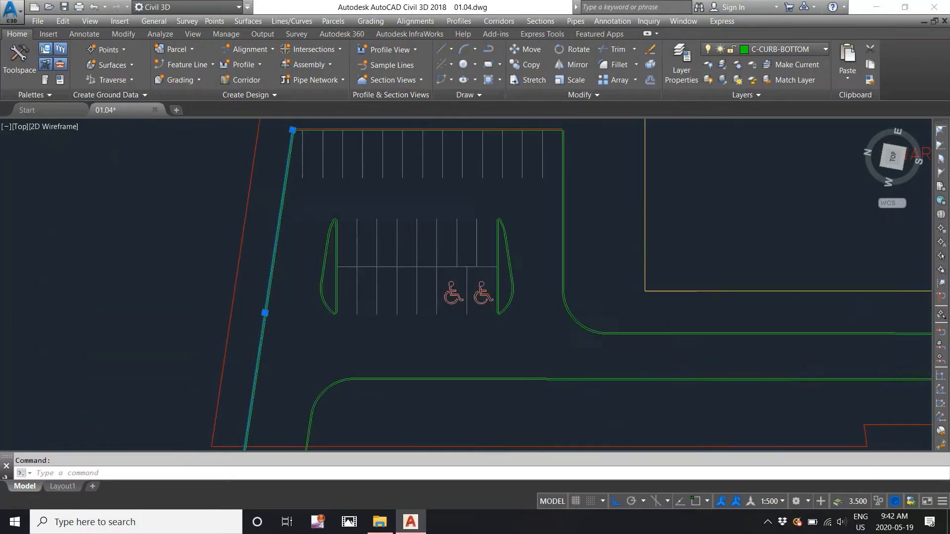
{"action": "scroll", "coordinate": [242, 284], "scroll_direction": "down", "scroll_amount": 2}
{"action": "middle_click_drag", "start_coordinate": [242, 285], "coordinate": [318, 170]}
{"action": "scroll", "coordinate": [297, 316], "scroll_direction": "up", "scroll_amount": 4}
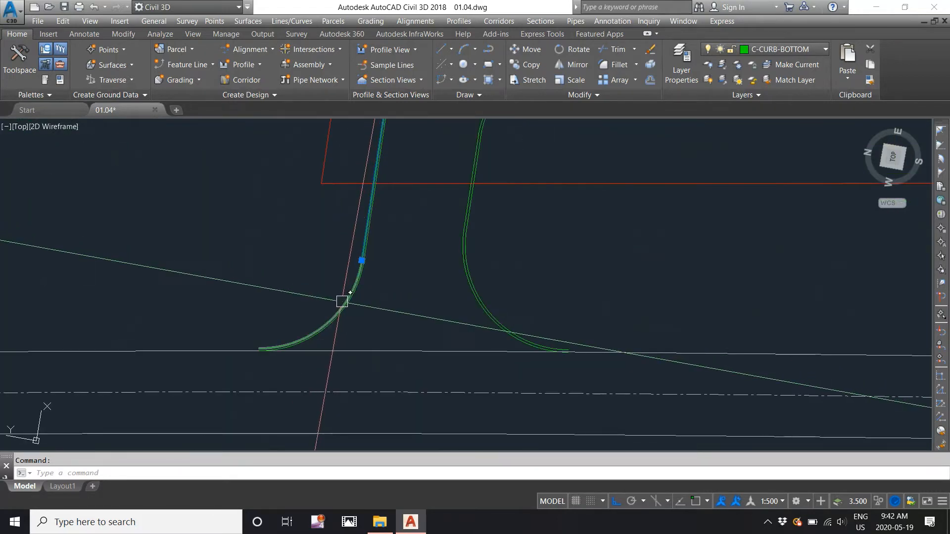
{"action": "left_click", "coordinate": [341, 304]}
{"action": "middle_click_drag", "start_coordinate": [350, 243], "coordinate": [236, 341]}
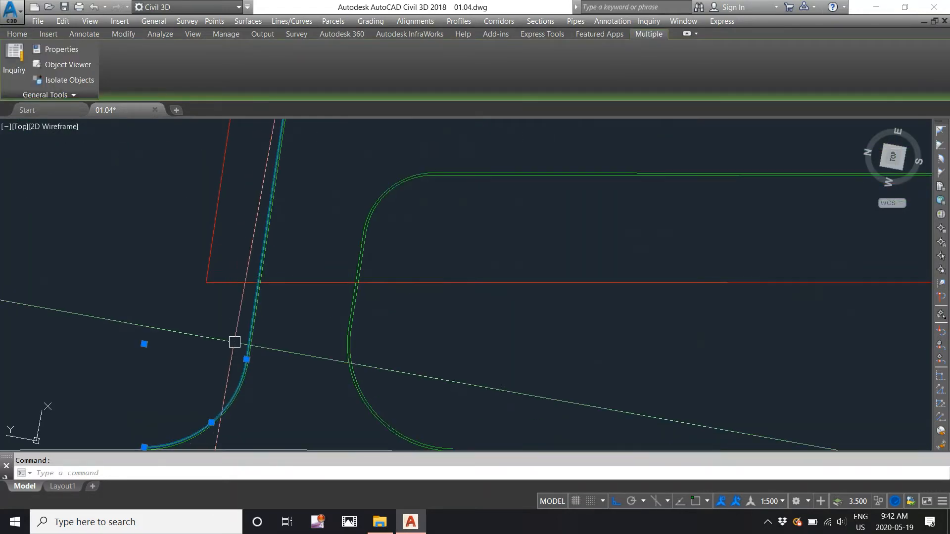
{"action": "scroll", "coordinate": [269, 298], "scroll_direction": "down", "scroll_amount": 2}
{"action": "middle_click_drag", "start_coordinate": [288, 264], "coordinate": [316, 354]}
{"action": "middle_click_drag", "start_coordinate": [337, 263], "coordinate": [291, 331]}
{"action": "scroll", "coordinate": [555, 151], "scroll_direction": "up", "scroll_amount": 8}
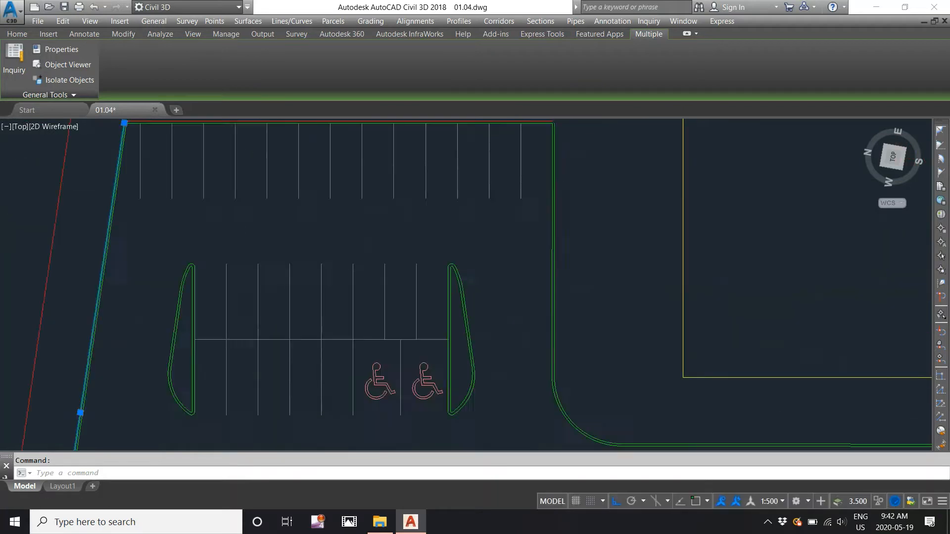
{"action": "scroll", "coordinate": [524, 191], "scroll_direction": "down", "scroll_amount": 3}
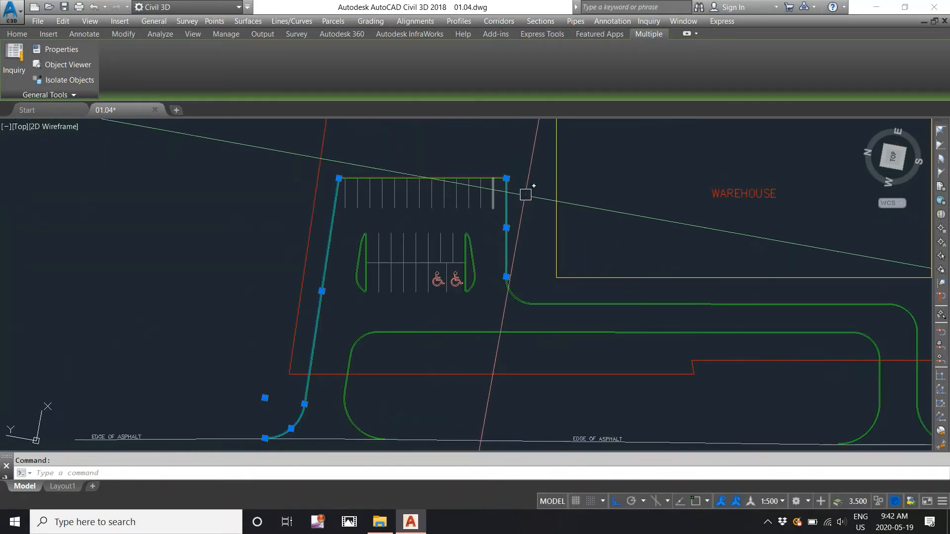
{"action": "scroll", "coordinate": [520, 287], "scroll_direction": "up", "scroll_amount": 3}
{"action": "scroll", "coordinate": [549, 311], "scroll_direction": "up", "scroll_amount": 1}
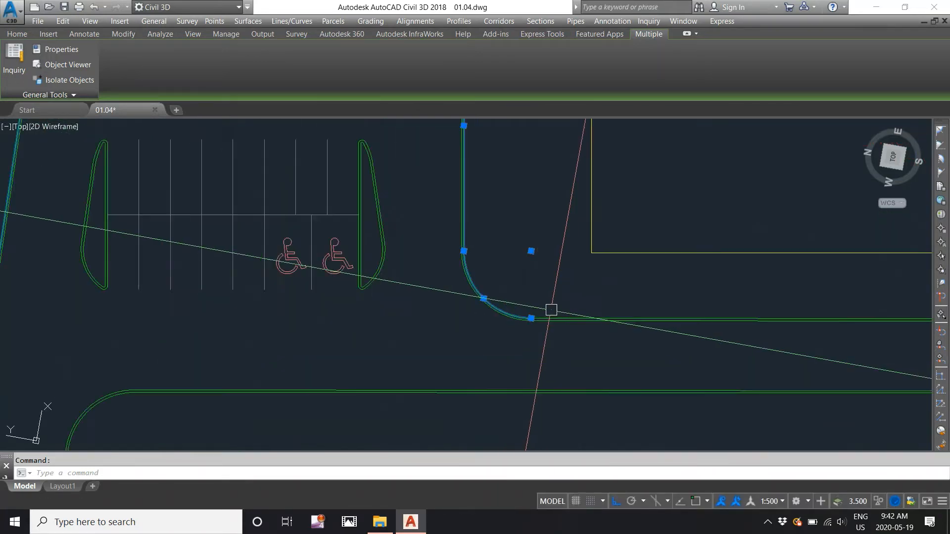
{"action": "scroll", "coordinate": [391, 221], "scroll_direction": "down", "scroll_amount": 3}
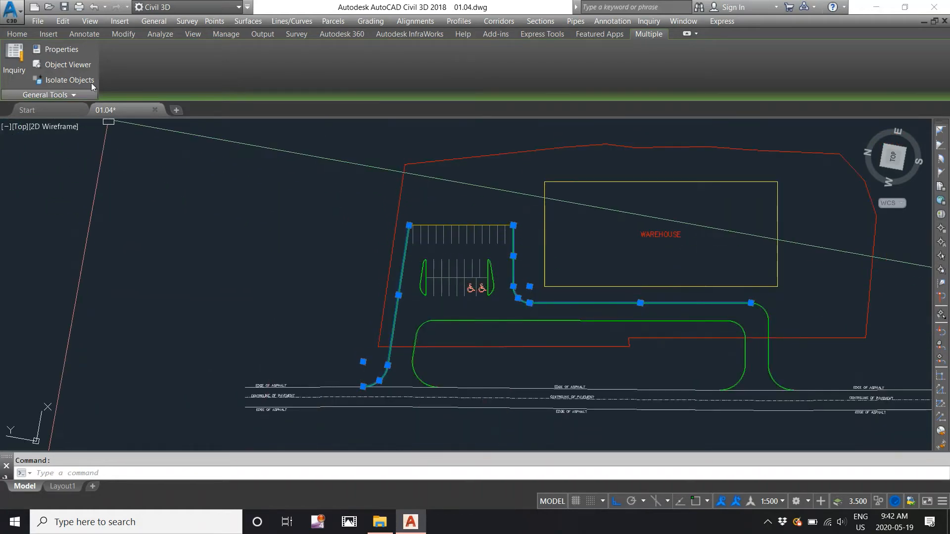
{"action": "left_click", "coordinate": [18, 35]}
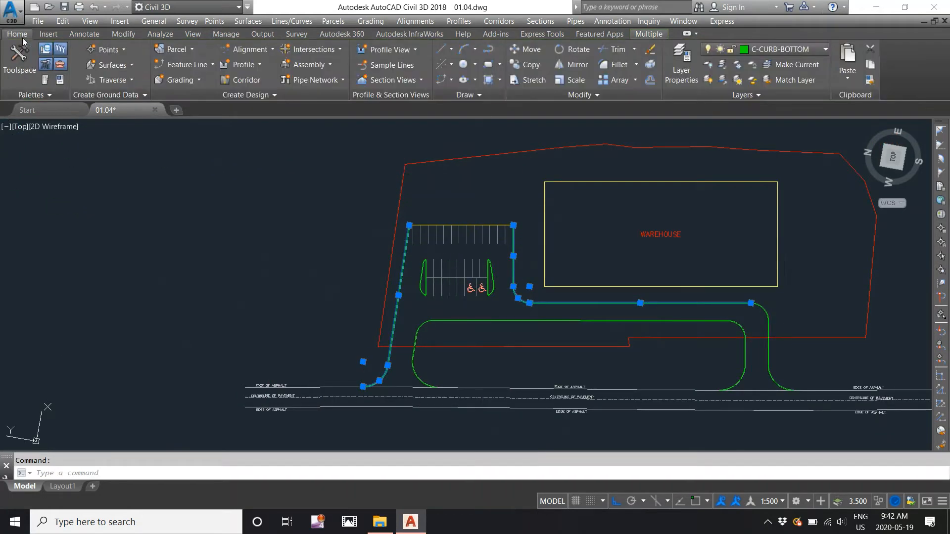
{"action": "left_click", "coordinate": [765, 49]}
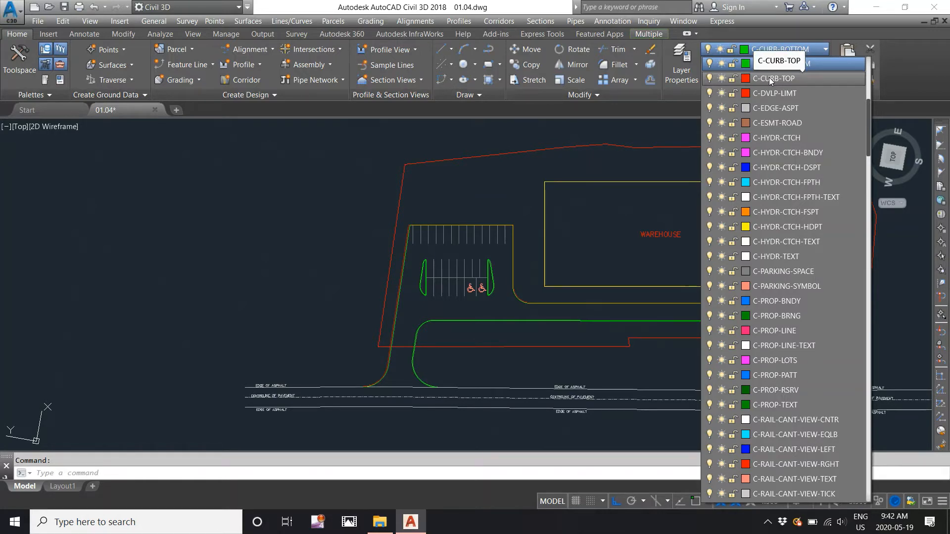
{"action": "left_click", "coordinate": [770, 79]}
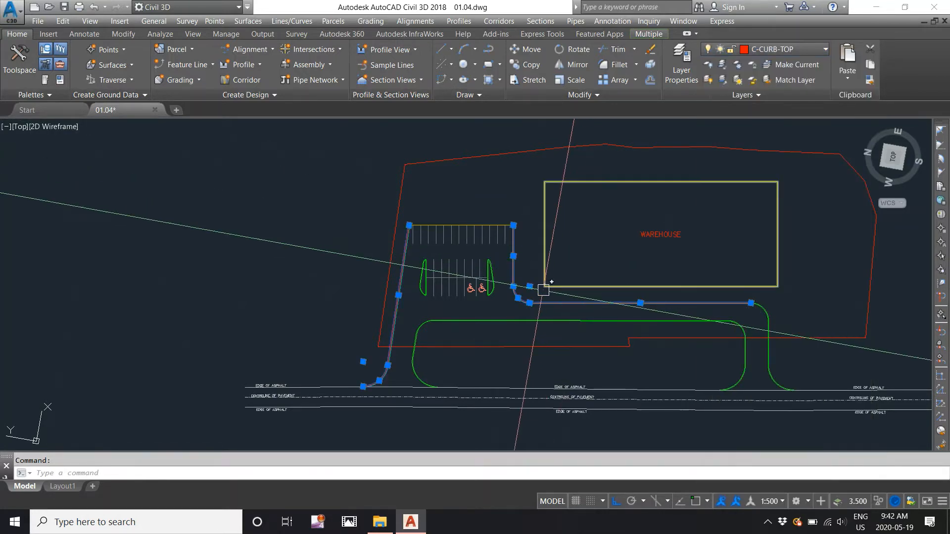
{"action": "key", "text": "Escape"}
Move the outer curb of the entrance on the warehouse side and the inside curb line of the loop between both entrances to layer C-CURB-TOP.
{"action": "scroll", "coordinate": [568, 269], "scroll_direction": "up", "scroll_amount": 4}
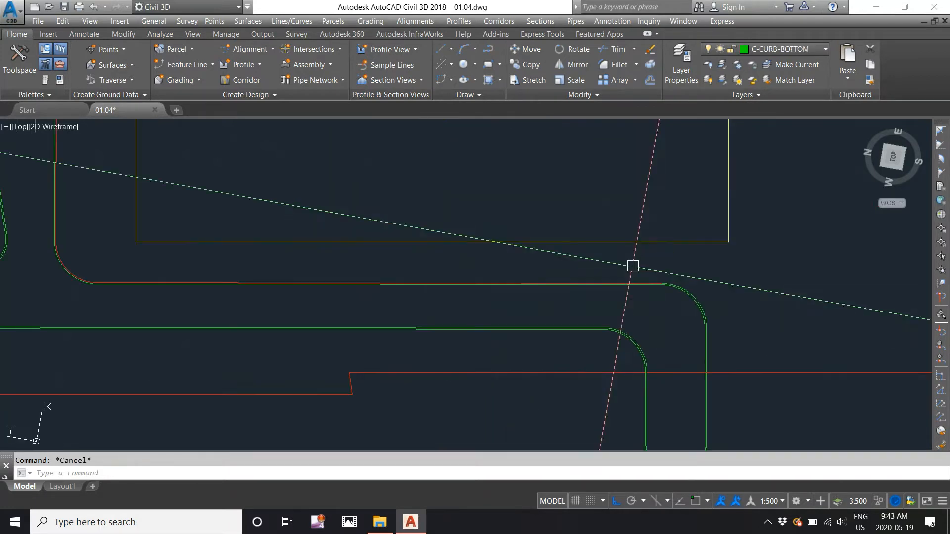
{"action": "scroll", "coordinate": [625, 232], "scroll_direction": "up", "scroll_amount": 3}
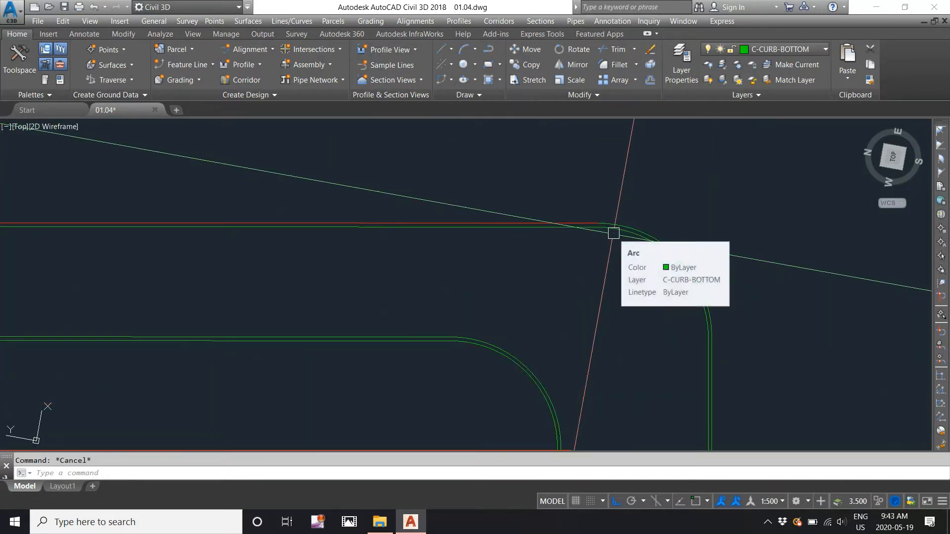
{"action": "left_click", "coordinate": [622, 227]}
{"action": "middle_click_drag", "start_coordinate": [688, 321], "coordinate": [648, 182]}
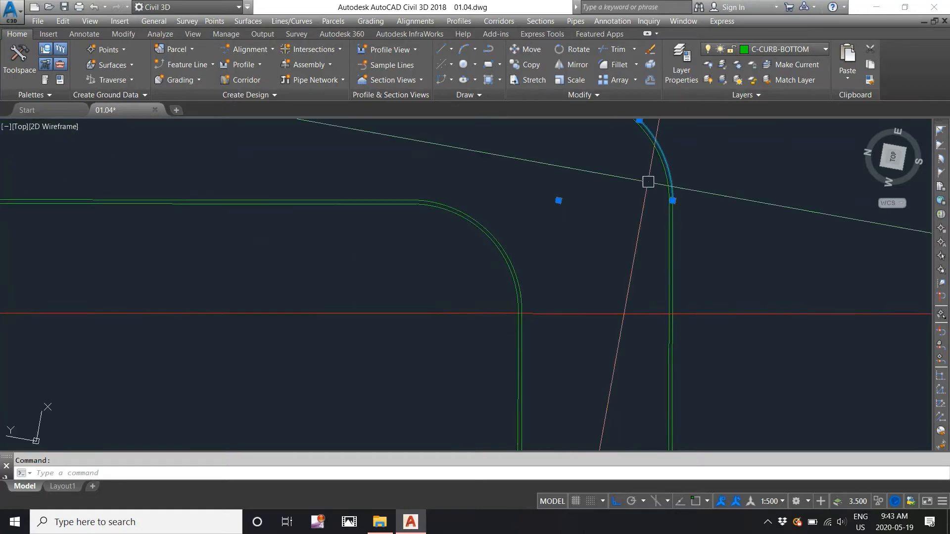
{"action": "scroll", "coordinate": [670, 317], "scroll_direction": "up", "scroll_amount": 2}
{"action": "left_click", "coordinate": [675, 227]}
{"action": "scroll", "coordinate": [682, 204], "scroll_direction": "down", "scroll_amount": 5}
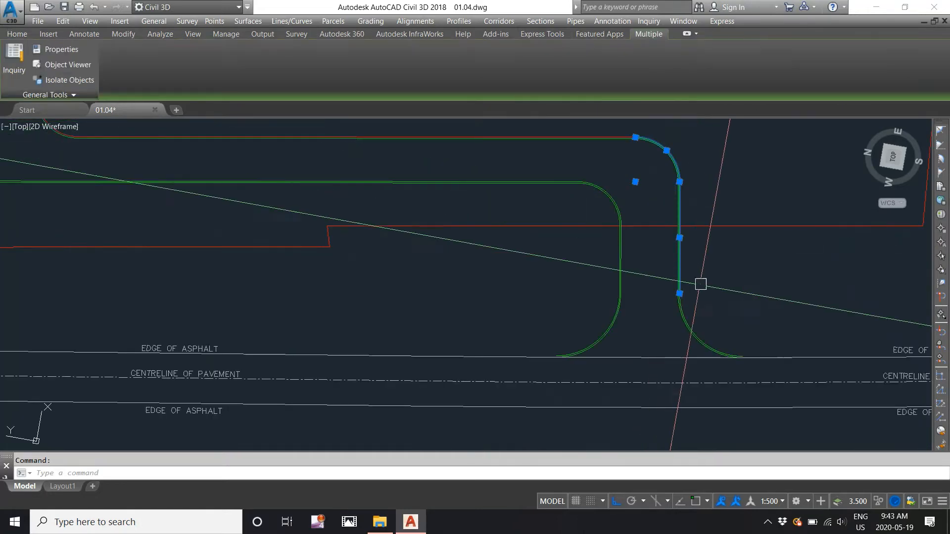
{"action": "scroll", "coordinate": [708, 326], "scroll_direction": "up", "scroll_amount": 3}
{"action": "left_click", "coordinate": [663, 333]}
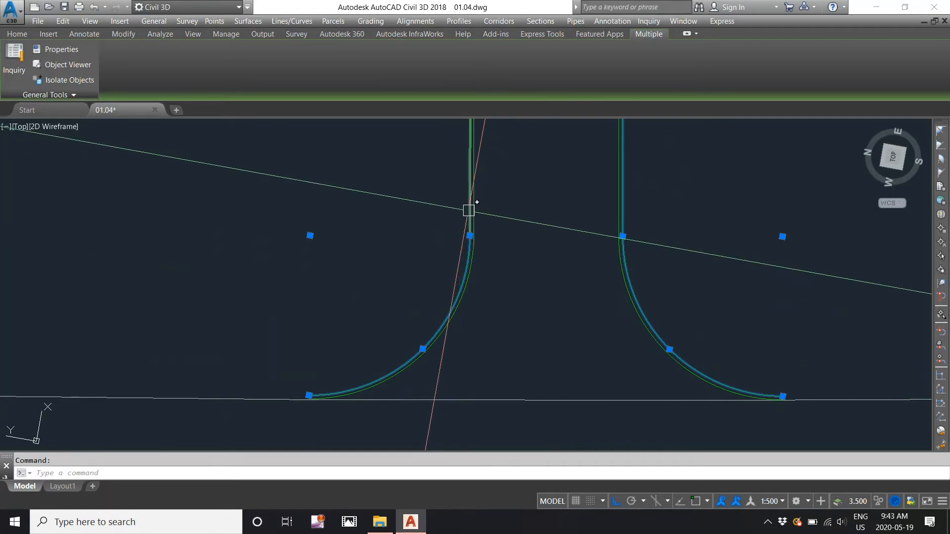
{"action": "scroll", "coordinate": [524, 267], "scroll_direction": "down", "scroll_amount": 3}
{"action": "scroll", "coordinate": [585, 333], "scroll_direction": "up", "scroll_amount": 4}
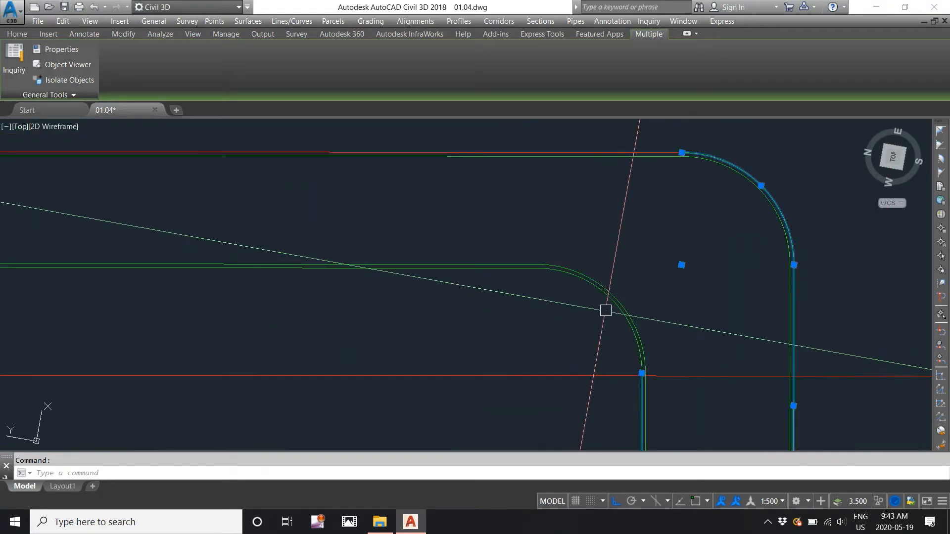
{"action": "left_click", "coordinate": [609, 299]}
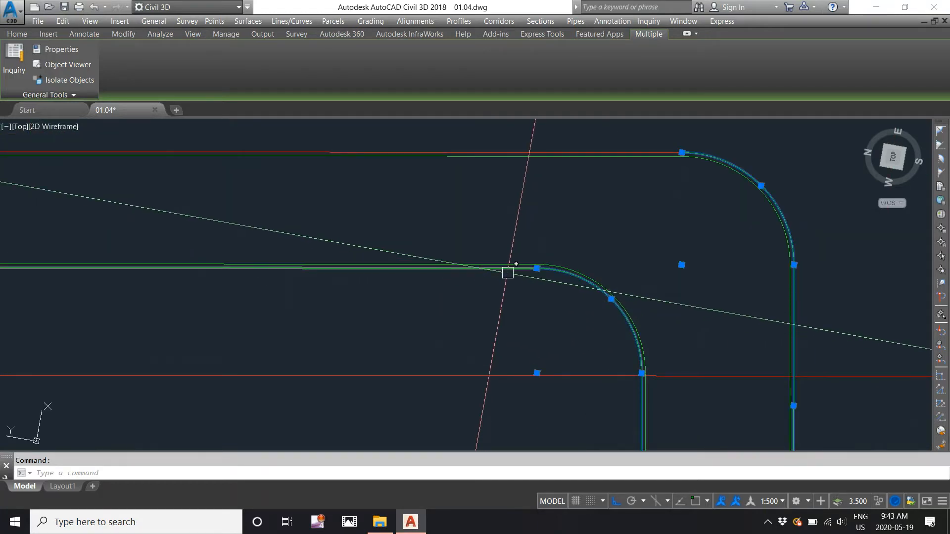
{"action": "scroll", "coordinate": [606, 250], "scroll_direction": "down", "scroll_amount": 3}
{"action": "scroll", "coordinate": [418, 220], "scroll_direction": "up", "scroll_amount": 4}
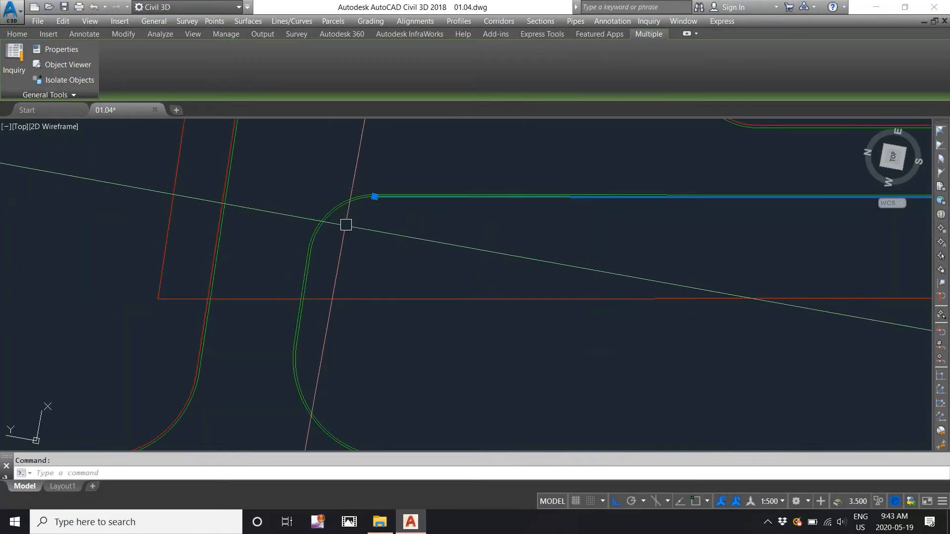
{"action": "left_click", "coordinate": [329, 221]}
{"action": "left_click", "coordinate": [310, 259]}
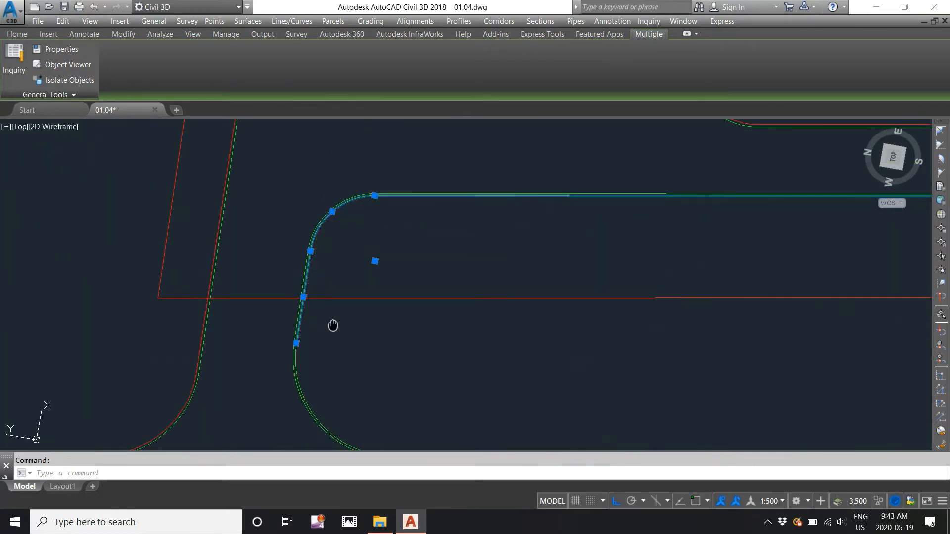
{"action": "middle_click_drag", "start_coordinate": [332, 325], "coordinate": [350, 206]}
{"action": "scroll", "coordinate": [323, 267], "scroll_direction": "down", "scroll_amount": 6}
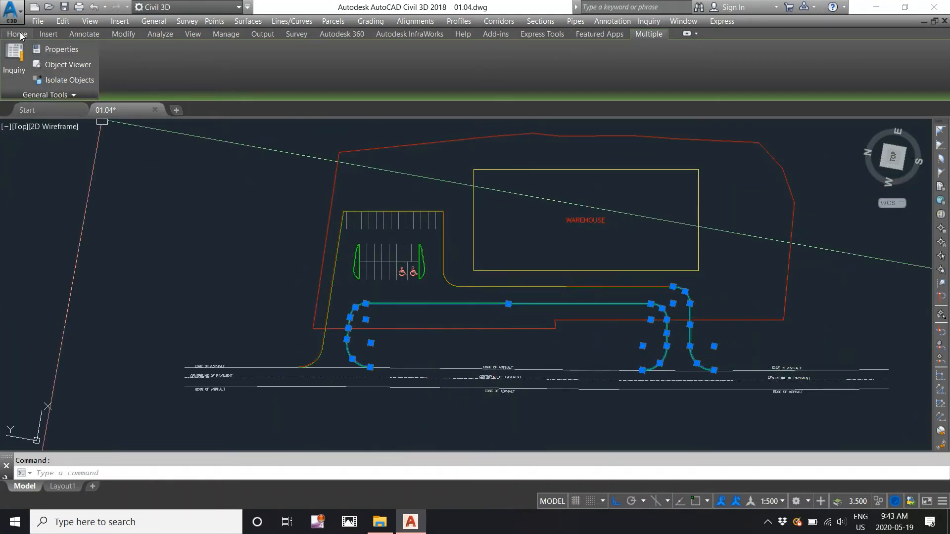
{"action": "left_click", "coordinate": [19, 34]}
{"action": "left_click", "coordinate": [765, 53]}
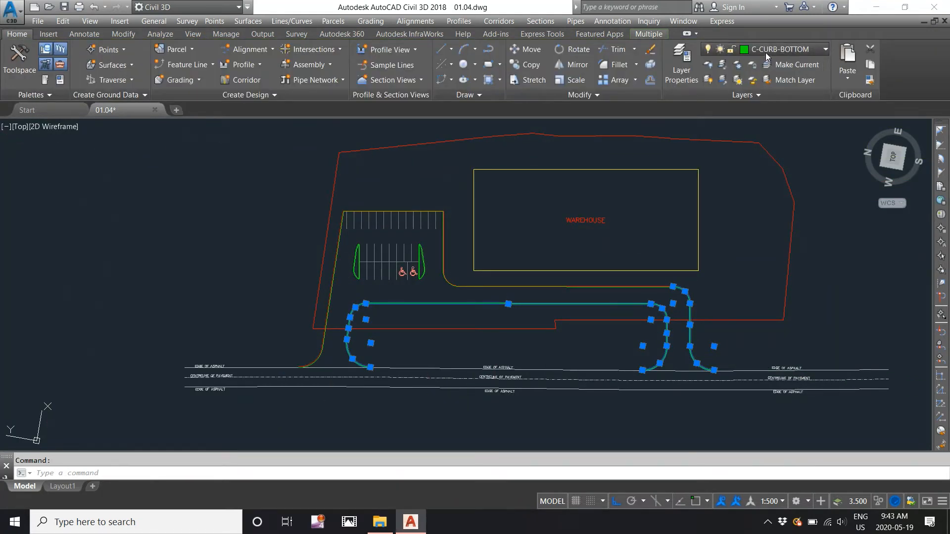
{"action": "left_click", "coordinate": [764, 79]}
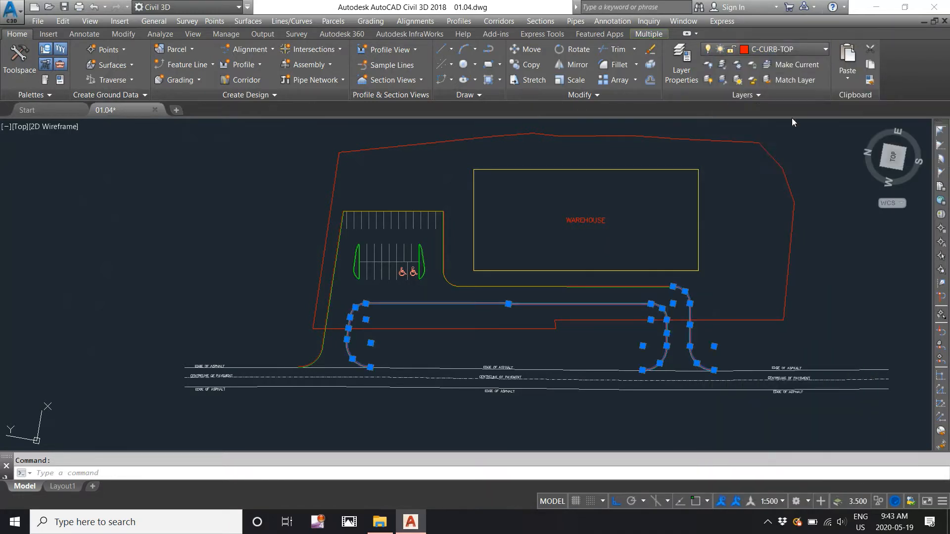
{"action": "key", "text": "Escape"}
Select all inner curb lines and arcs of the parking island at the end away from the accessible stalls.
{"action": "scroll", "coordinate": [373, 278], "scroll_direction": "up", "scroll_amount": 4}
{"action": "scroll", "coordinate": [299, 205], "scroll_direction": "up", "scroll_amount": 6}
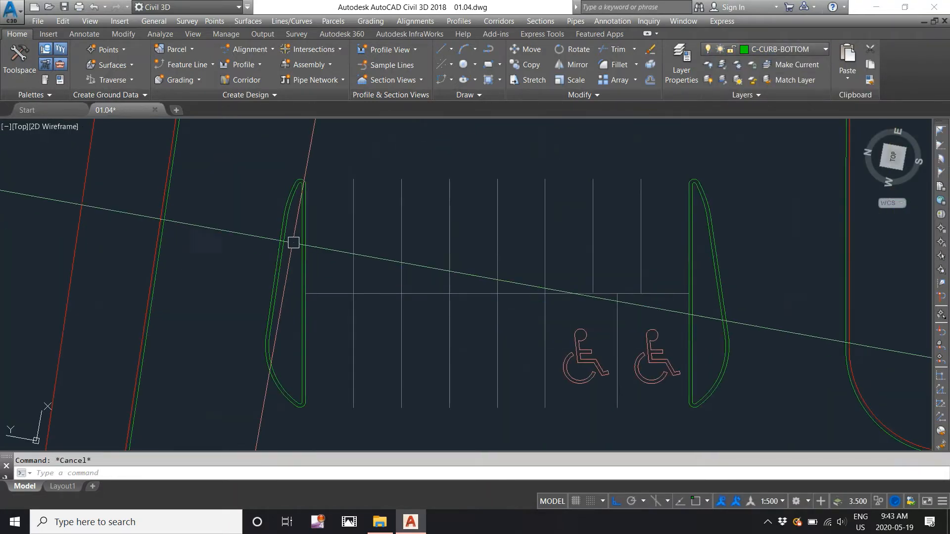
{"action": "left_click", "coordinate": [304, 180]}
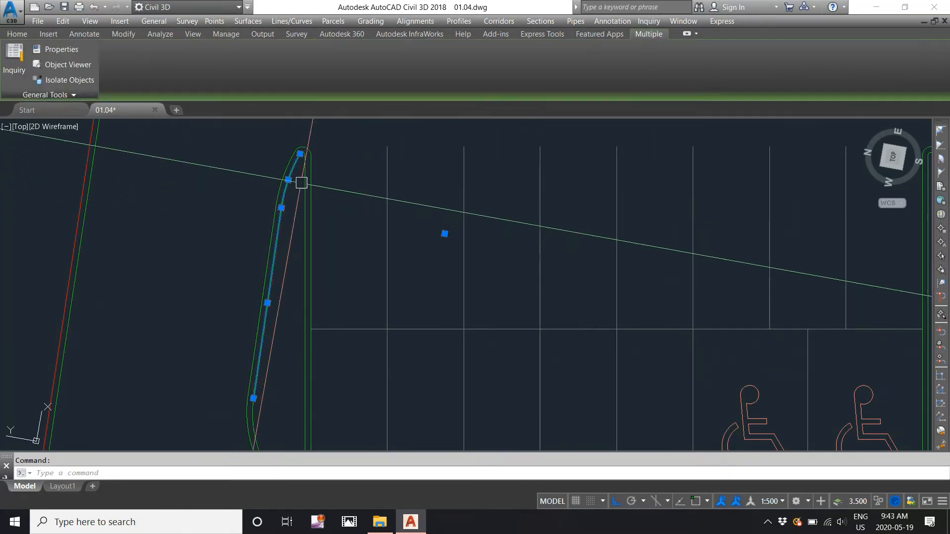
{"action": "scroll", "coordinate": [305, 154], "scroll_direction": "up", "scroll_amount": 4}
{"action": "scroll", "coordinate": [299, 146], "scroll_direction": "up", "scroll_amount": 2}
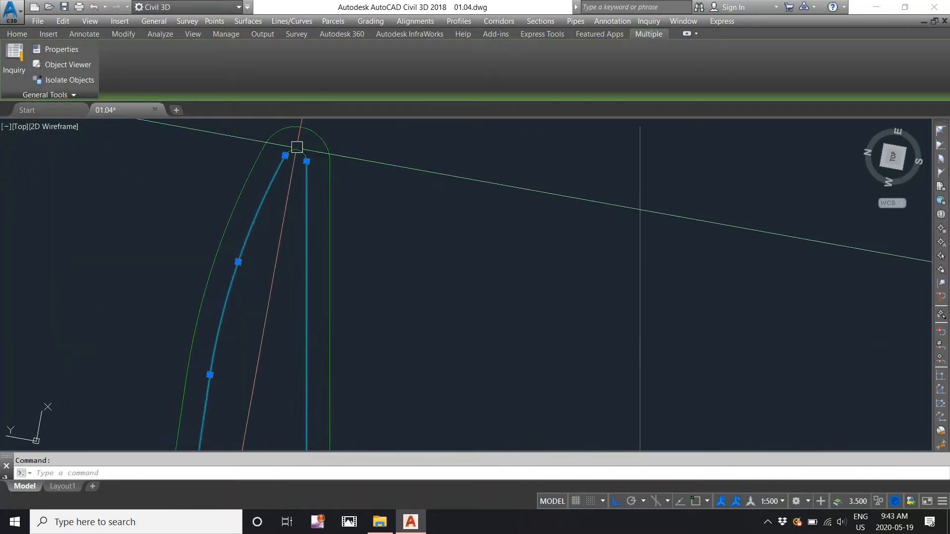
{"action": "scroll", "coordinate": [315, 141], "scroll_direction": "down", "scroll_amount": 6}
{"action": "scroll", "coordinate": [302, 199], "scroll_direction": "down", "scroll_amount": 4}
{"action": "scroll", "coordinate": [283, 292], "scroll_direction": "up", "scroll_amount": 6}
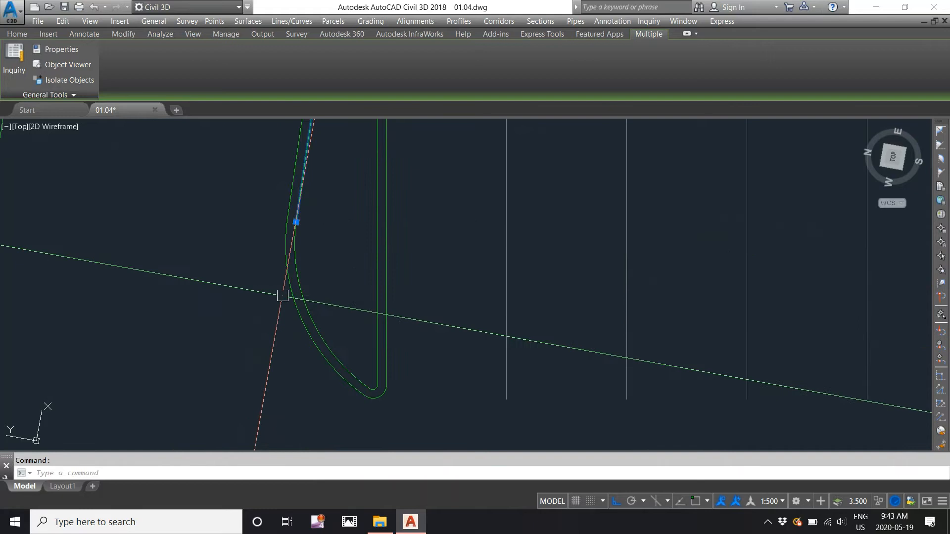
{"action": "left_click", "coordinate": [301, 278]}
{"action": "scroll", "coordinate": [384, 333], "scroll_direction": "up", "scroll_amount": 6}
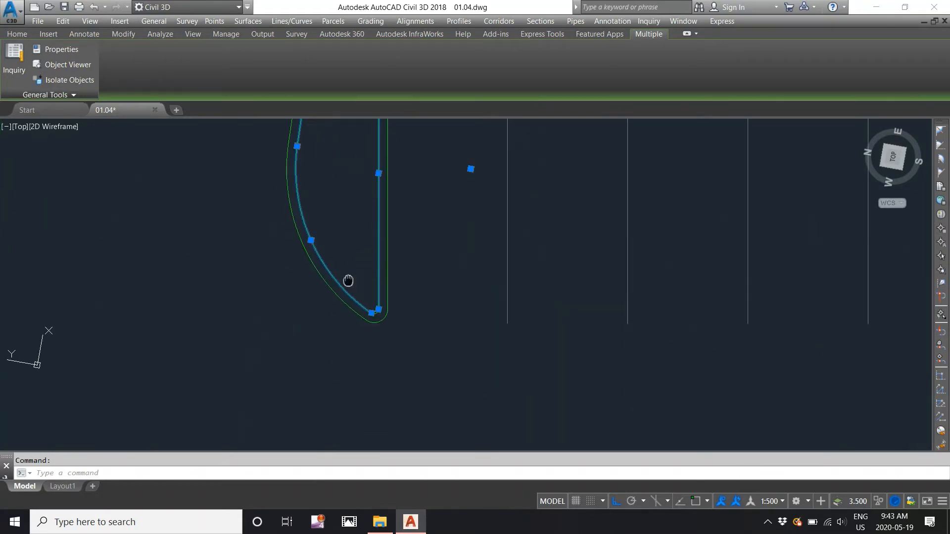
{"action": "left_click", "coordinate": [408, 329]}
{"action": "scroll", "coordinate": [376, 364], "scroll_direction": "down", "scroll_amount": 6}
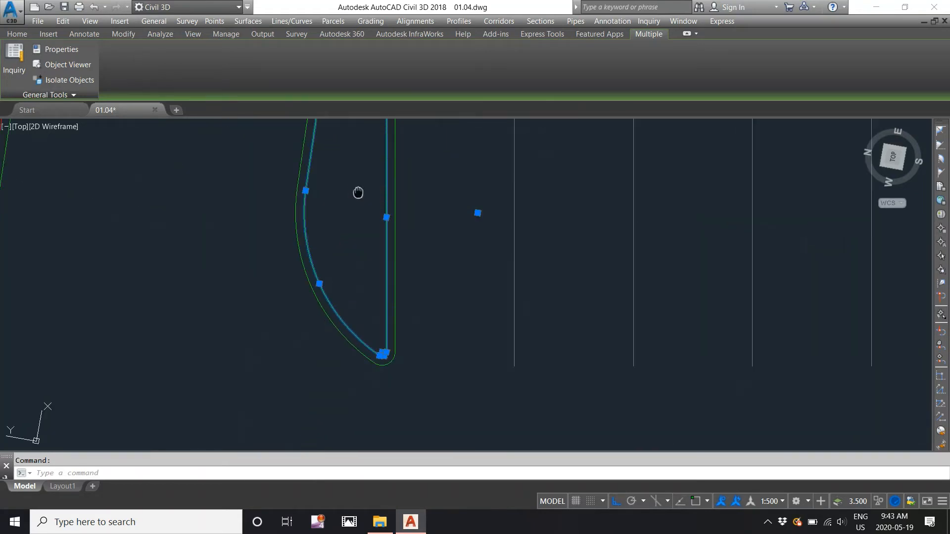
{"action": "middle_click_drag", "start_coordinate": [358, 193], "coordinate": [358, 346]}
{"action": "scroll", "coordinate": [392, 230], "scroll_direction": "down", "scroll_amount": 4}
{"action": "scroll", "coordinate": [335, 214], "scroll_direction": "up", "scroll_amount": 4}
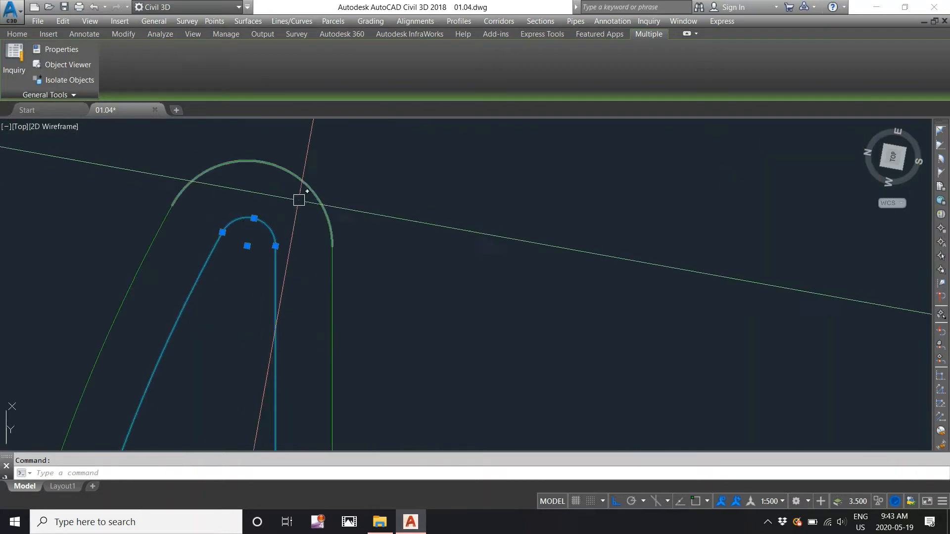
{"action": "scroll", "coordinate": [303, 197], "scroll_direction": "down", "scroll_amount": 8}
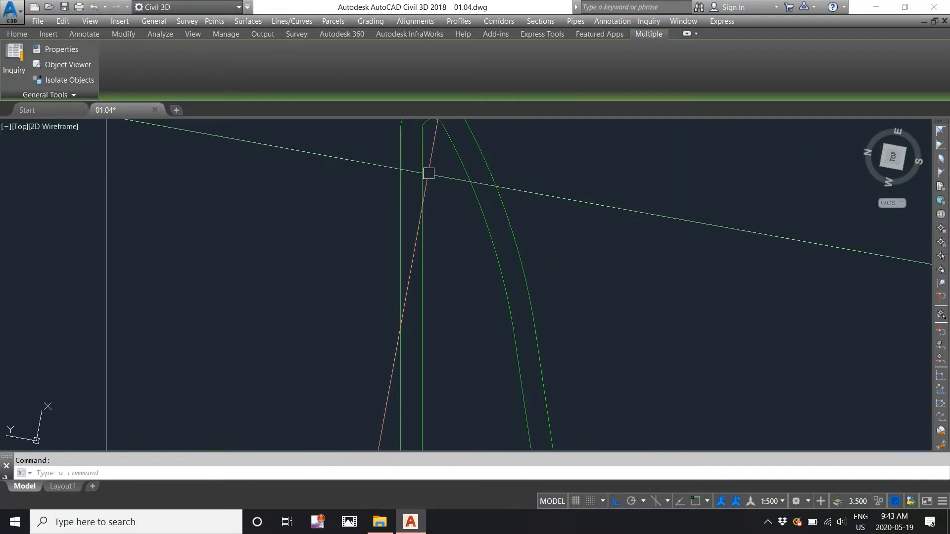
Add the inner curb lines and arcs of the island beside the accessible stalls, and move both selected outlines to layer C-CURB-TOP.
{"action": "left_click", "coordinate": [427, 172]}
{"action": "middle_click_drag", "start_coordinate": [434, 131], "coordinate": [437, 200]}
{"action": "left_click", "coordinate": [433, 187]}
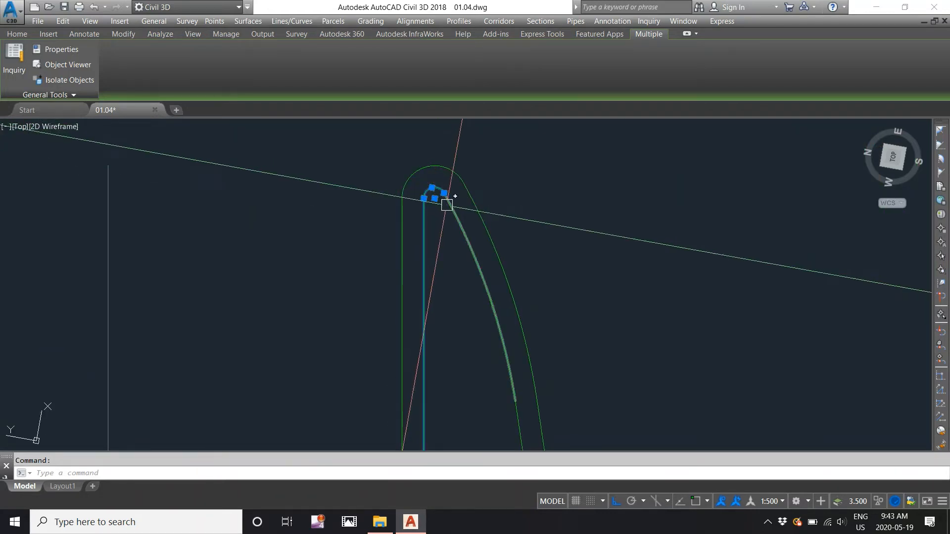
{"action": "left_click", "coordinate": [447, 205]}
{"action": "scroll", "coordinate": [447, 212], "scroll_direction": "down", "scroll_amount": 8}
{"action": "middle_click_drag", "start_coordinate": [434, 270], "coordinate": [428, 222]}
{"action": "scroll", "coordinate": [452, 207], "scroll_direction": "up", "scroll_amount": 4}
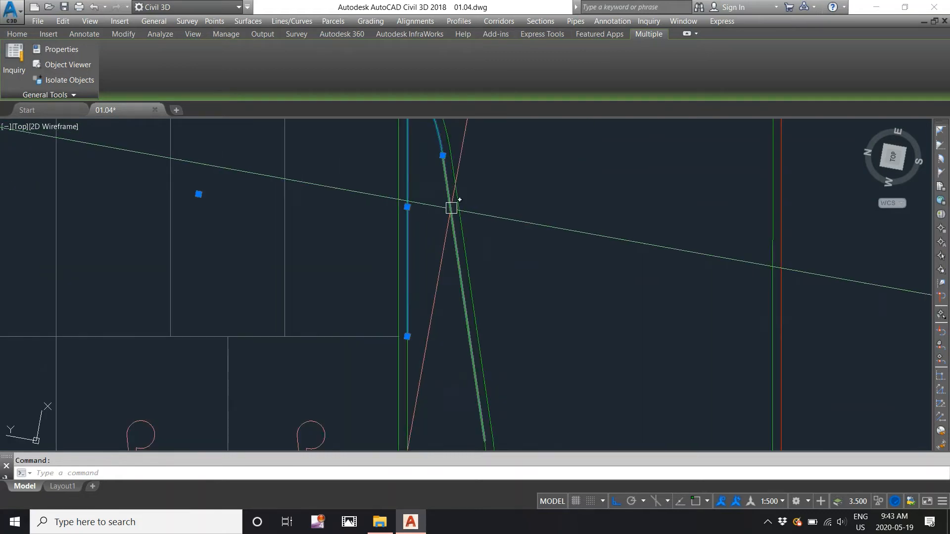
{"action": "left_click", "coordinate": [452, 207]}
{"action": "scroll", "coordinate": [460, 207], "scroll_direction": "down", "scroll_amount": 4}
{"action": "scroll", "coordinate": [466, 277], "scroll_direction": "up", "scroll_amount": 2}
{"action": "middle_click_drag", "start_coordinate": [468, 313], "coordinate": [470, 231]}
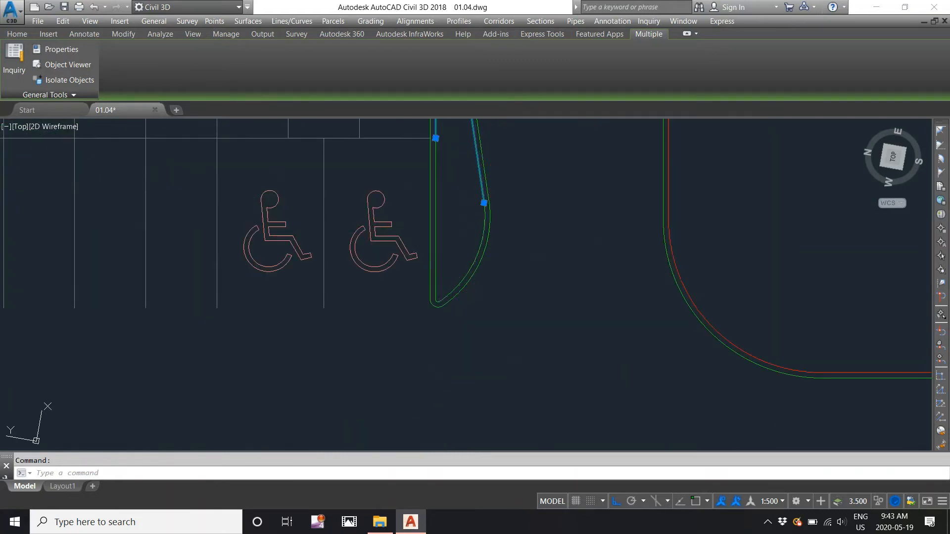
{"action": "scroll", "coordinate": [447, 236], "scroll_direction": "up", "scroll_amount": 4}
{"action": "scroll", "coordinate": [425, 405], "scroll_direction": "up", "scroll_amount": 2}
{"action": "scroll", "coordinate": [425, 404], "scroll_direction": "up", "scroll_amount": 2}
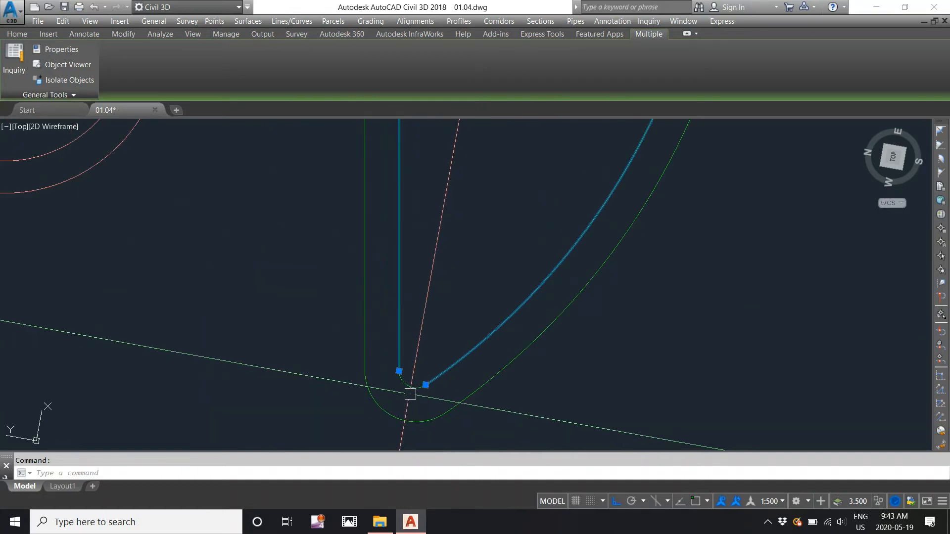
{"action": "left_click", "coordinate": [411, 390]}
{"action": "scroll", "coordinate": [412, 408], "scroll_direction": "down", "scroll_amount": 6}
{"action": "middle_click_drag", "start_coordinate": [390, 185], "coordinate": [387, 288]}
{"action": "scroll", "coordinate": [387, 288], "scroll_direction": "down", "scroll_amount": 2}
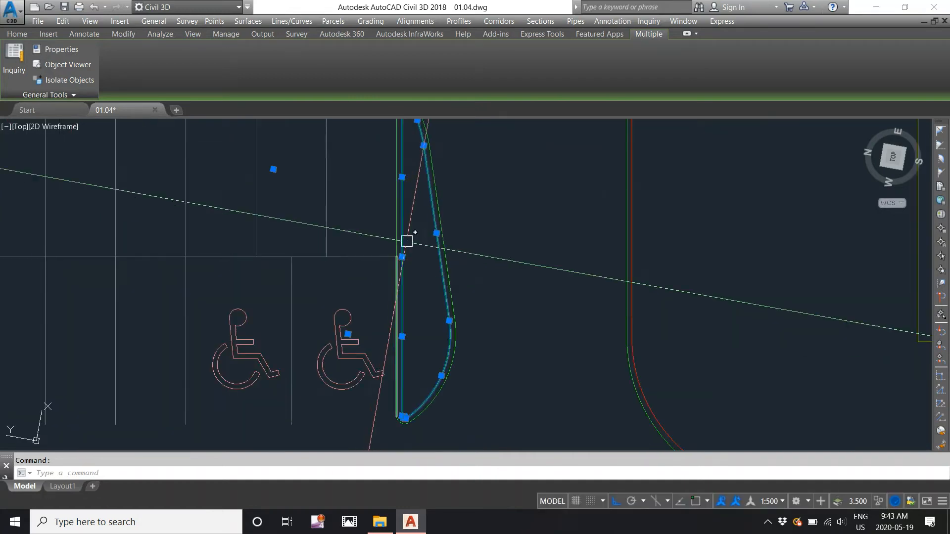
{"action": "middle_click_drag", "start_coordinate": [404, 239], "coordinate": [422, 341]}
{"action": "scroll", "coordinate": [422, 341], "scroll_direction": "down", "scroll_amount": 4}
{"action": "middle_click_drag", "start_coordinate": [492, 299], "coordinate": [499, 275]}
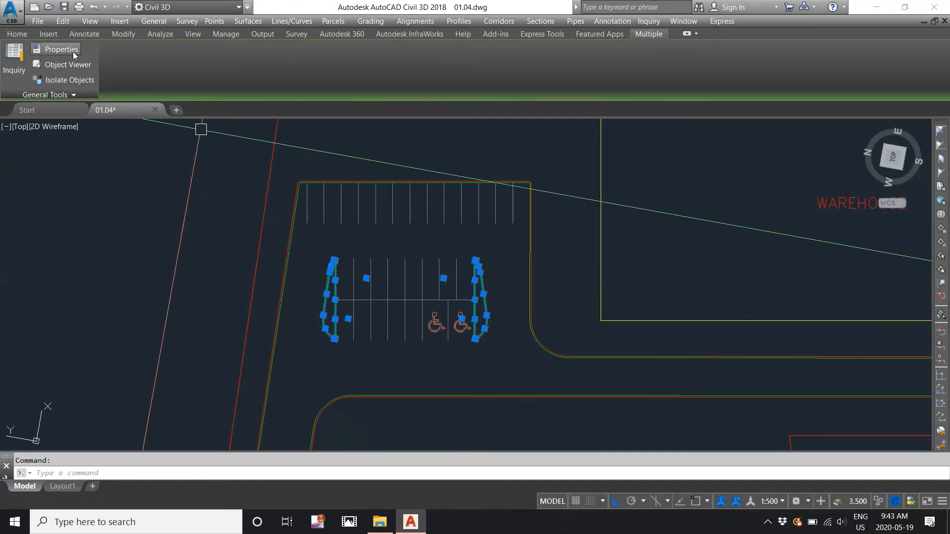
{"action": "left_click", "coordinate": [17, 34]}
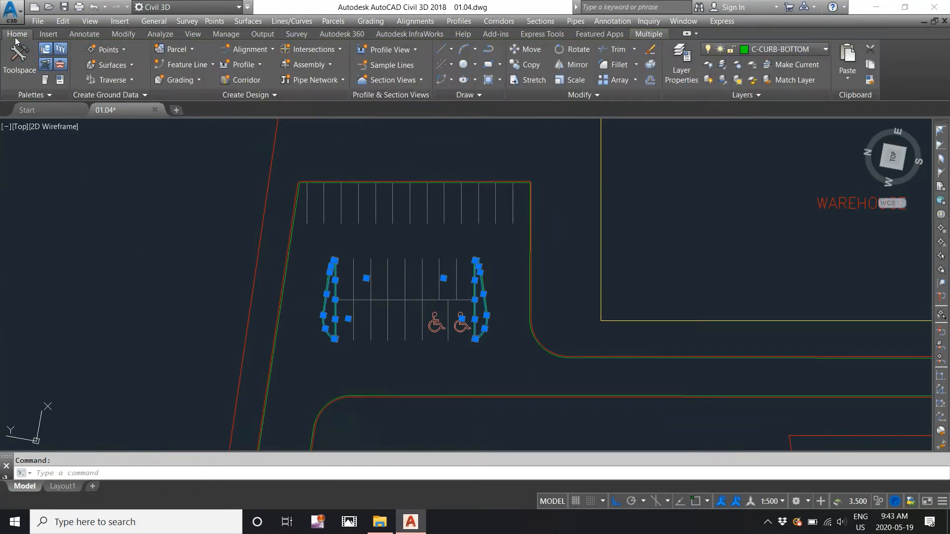
{"action": "left_click", "coordinate": [800, 54]}
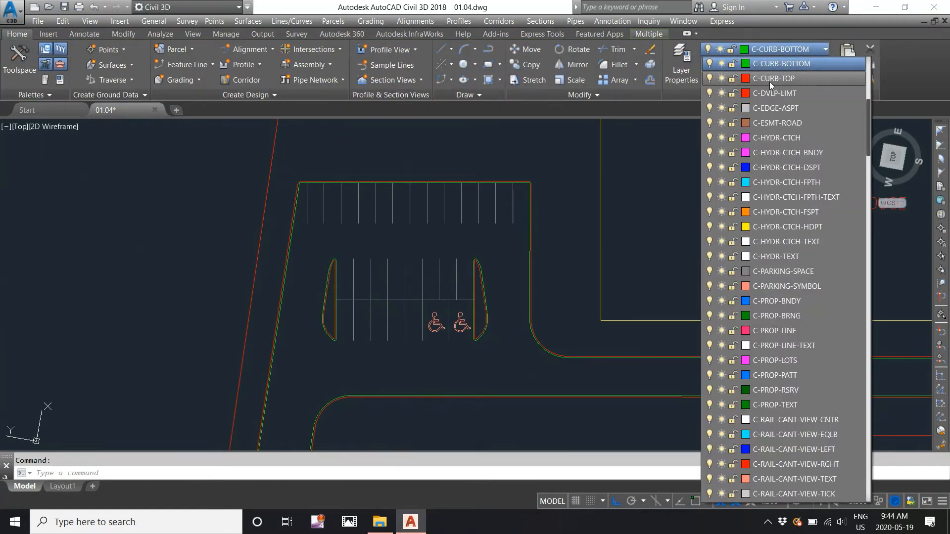
{"action": "left_click", "coordinate": [769, 80]}
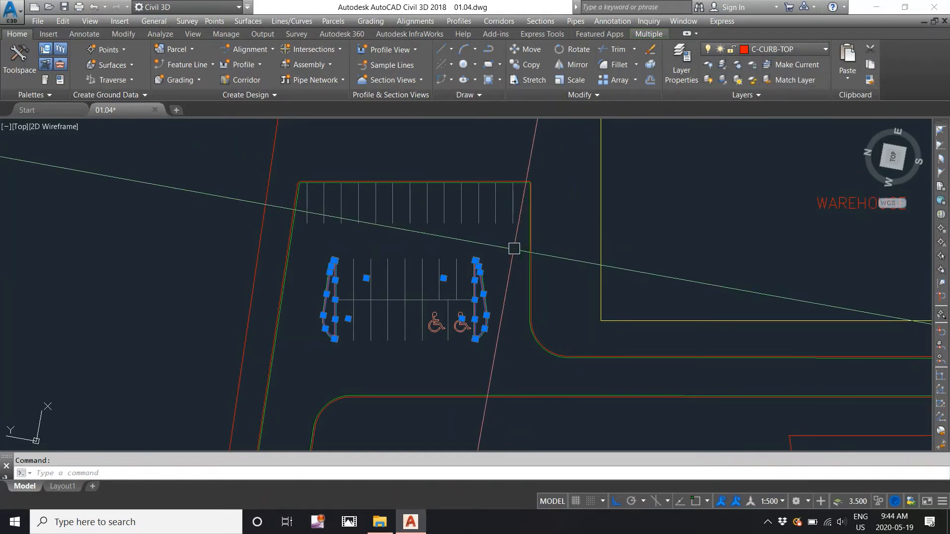
{"action": "scroll", "coordinate": [509, 230], "scroll_direction": "down", "scroll_amount": 5}
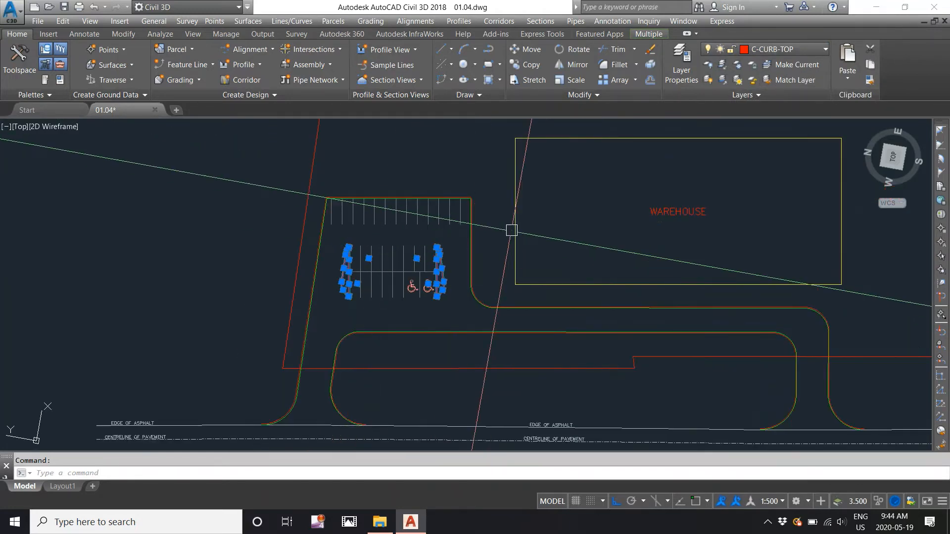
{"action": "key", "text": "Escape"}
Check the curb lines across the whole site and save the drawing.
{"action": "scroll", "coordinate": [469, 235], "scroll_direction": "up", "scroll_amount": 5}
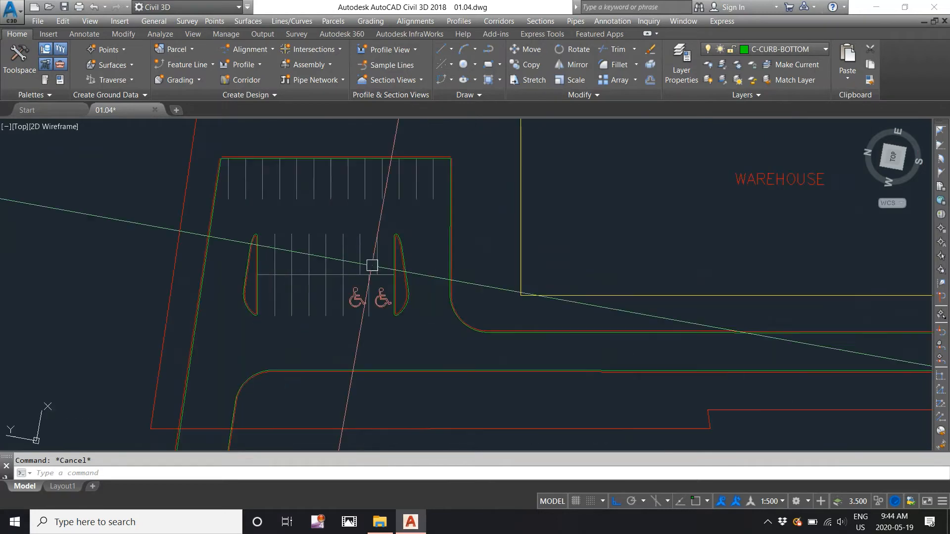
{"action": "scroll", "coordinate": [393, 245], "scroll_direction": "up", "scroll_amount": 3}
{"action": "scroll", "coordinate": [381, 250], "scroll_direction": "down", "scroll_amount": 6}
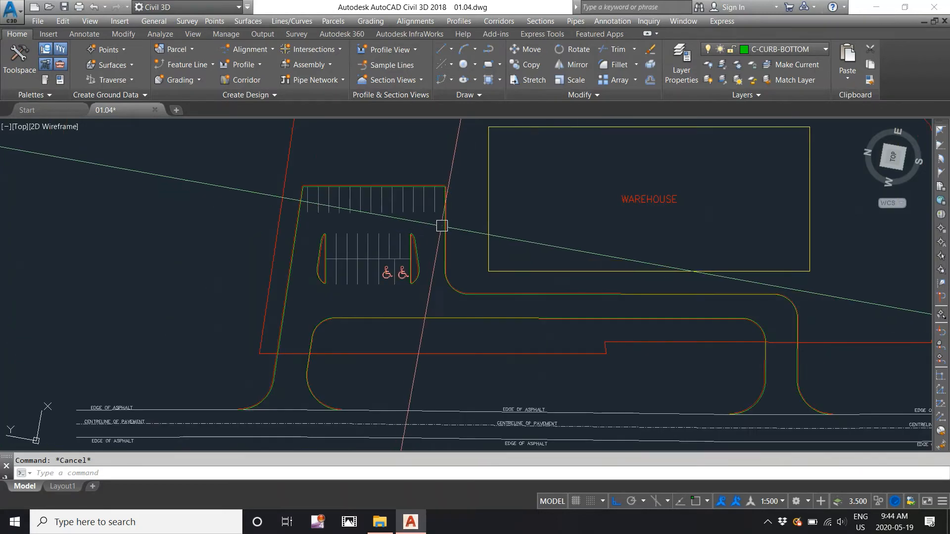
{"action": "scroll", "coordinate": [442, 225], "scroll_direction": "down", "scroll_amount": 4}
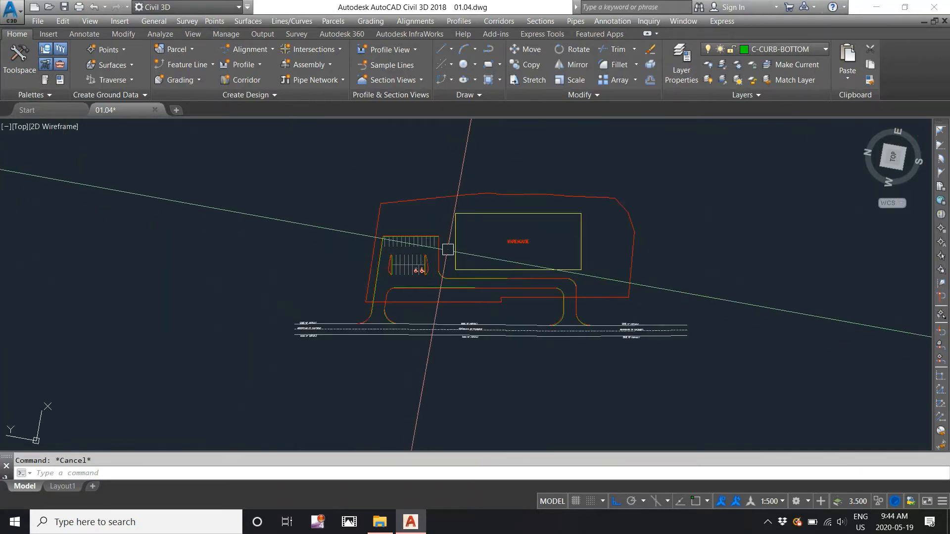
{"action": "left_click", "coordinate": [64, 7]}
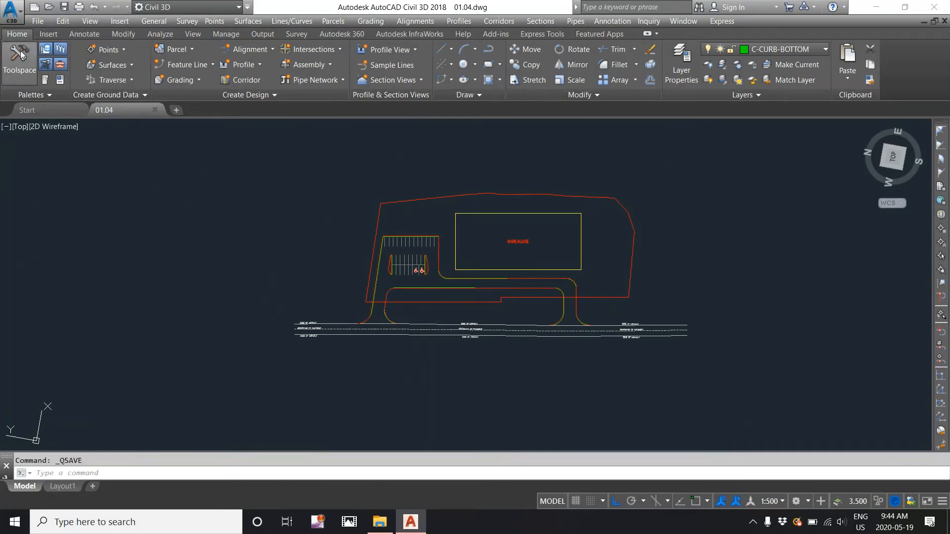
Offset the top-of-curb arc of the parking-side entrance and the adjoining straight parking lot edge outward by 1.5.
{"action": "middle_click_drag", "start_coordinate": [419, 283], "coordinate": [388, 322]}
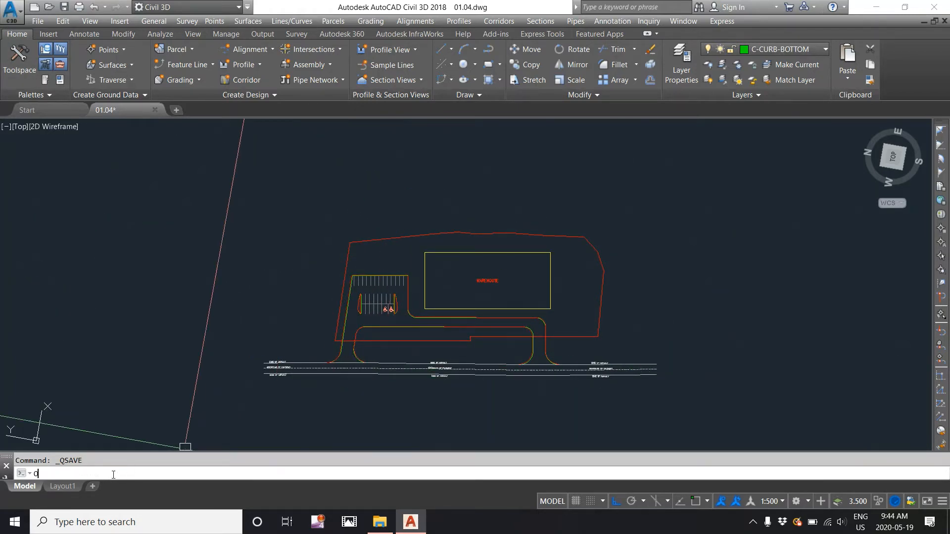
{"action": "key", "text": "Return"}
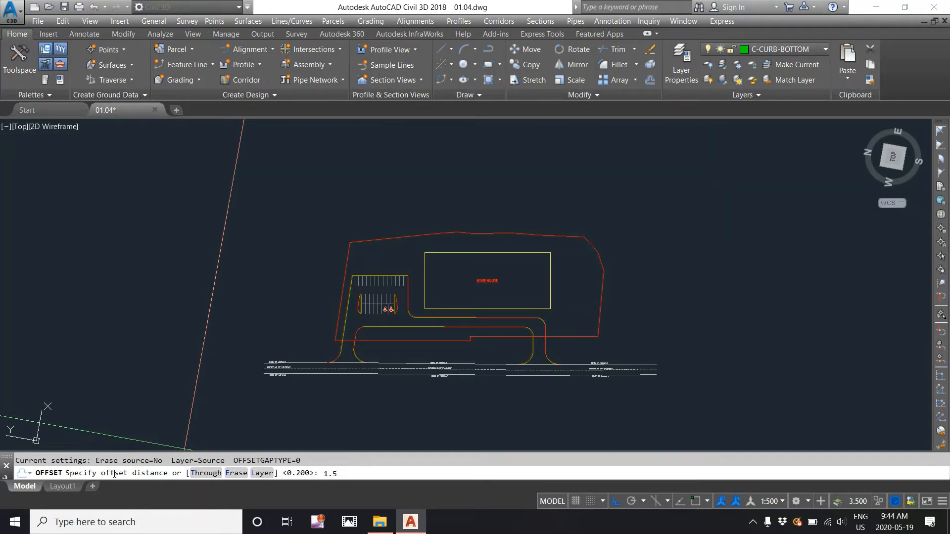
{"action": "key", "text": "Return"}
{"action": "scroll", "coordinate": [325, 356], "scroll_direction": "up", "scroll_amount": 6}
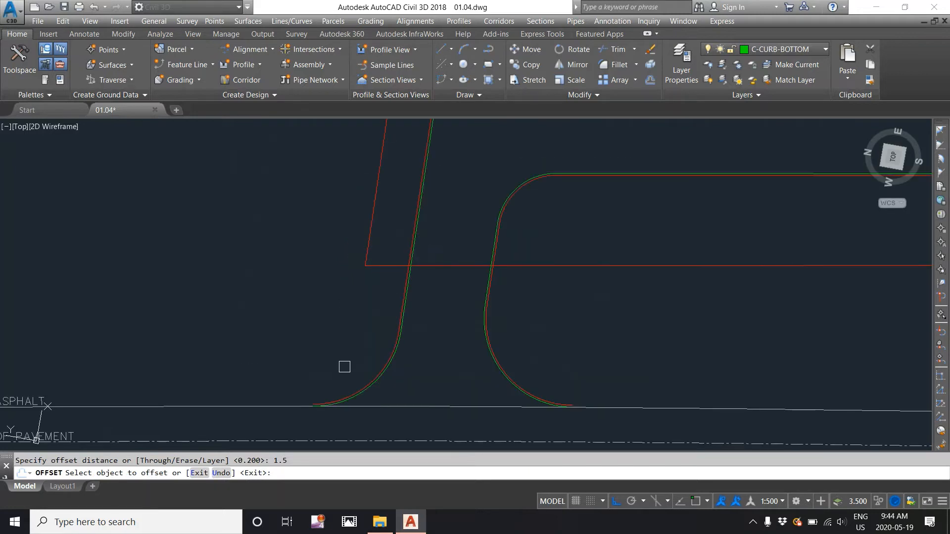
{"action": "left_click", "coordinate": [369, 389]}
{"action": "left_click", "coordinate": [316, 366]}
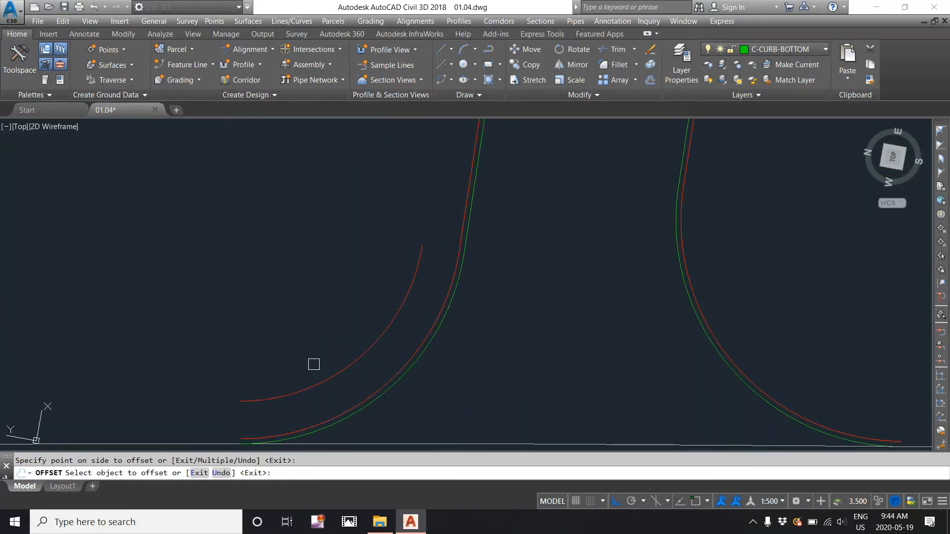
{"action": "scroll", "coordinate": [399, 314], "scroll_direction": "up", "scroll_amount": 3}
{"action": "scroll", "coordinate": [401, 292], "scroll_direction": "down", "scroll_amount": 5}
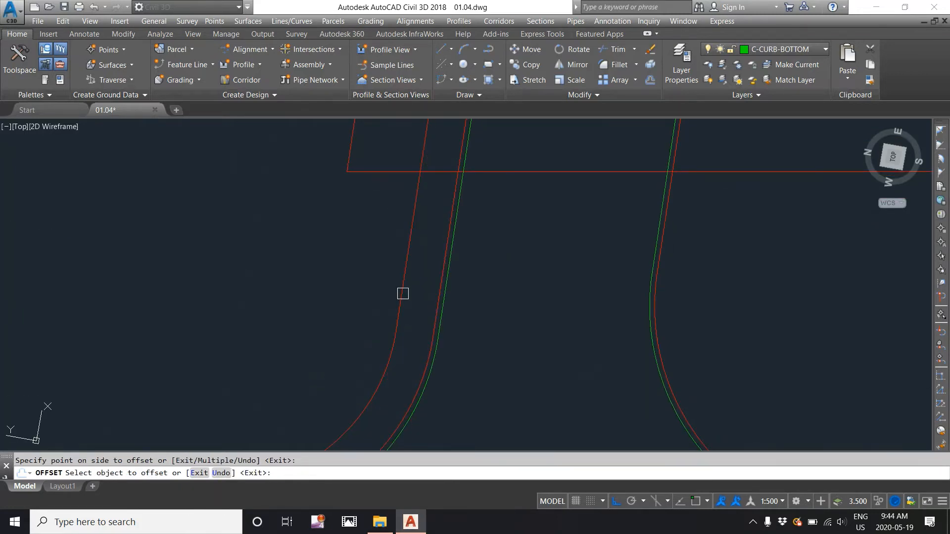
Offset the top-of-curb lines behind the upper row of stalls and along the warehouse-facing side of the parking lot outward by 1.5.
{"action": "scroll", "coordinate": [468, 174], "scroll_direction": "up", "scroll_amount": 6}
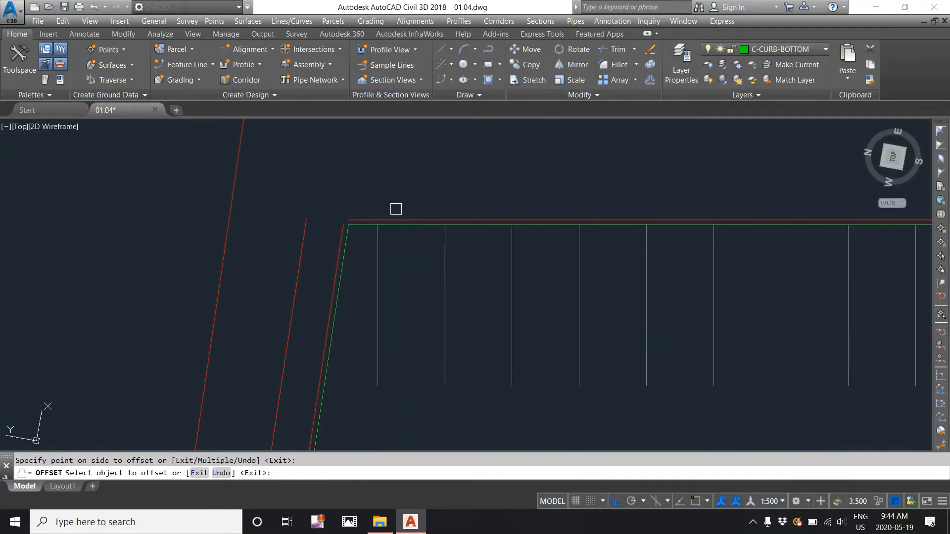
{"action": "scroll", "coordinate": [324, 165], "scroll_direction": "down", "scroll_amount": 6}
{"action": "scroll", "coordinate": [399, 249], "scroll_direction": "up", "scroll_amount": 8}
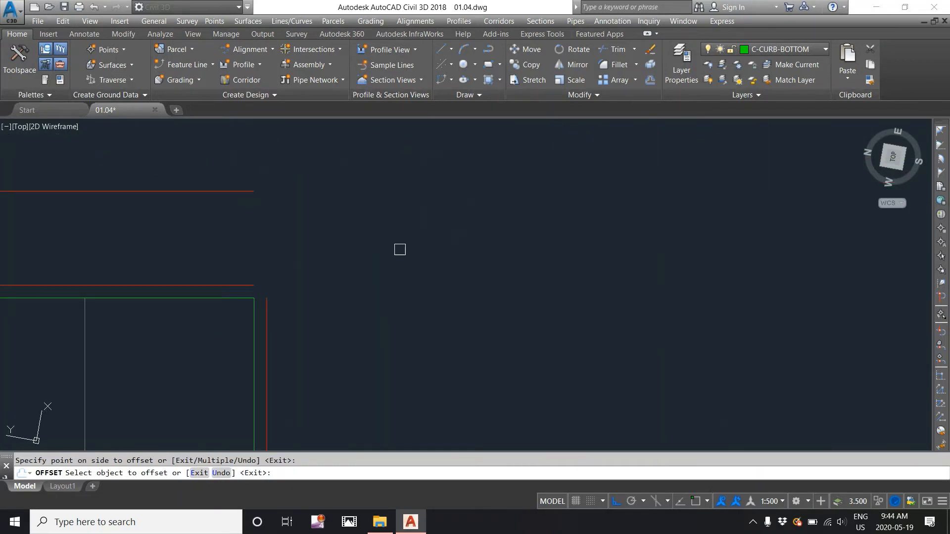
{"action": "left_click", "coordinate": [271, 321]}
{"action": "scroll", "coordinate": [315, 241], "scroll_direction": "down", "scroll_amount": 6}
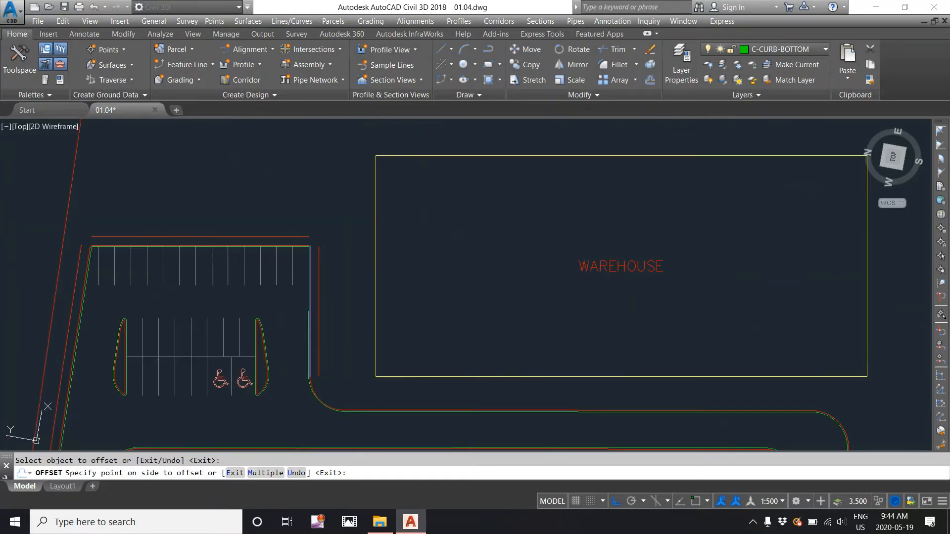
{"action": "left_click", "coordinate": [339, 302]}
Offset the curved parking lot corner and the long straight top-of-curb line alongside the warehouse by 1.5 toward the building.
{"action": "middle_click_drag", "start_coordinate": [344, 319], "coordinate": [347, 191]}
{"action": "scroll", "coordinate": [342, 258], "scroll_direction": "up", "scroll_amount": 3}
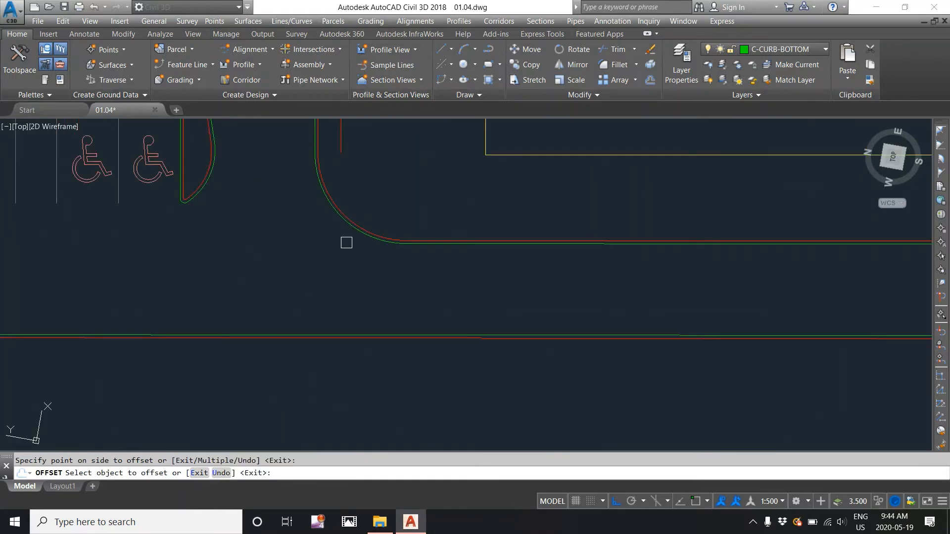
{"action": "left_click", "coordinate": [358, 217]}
{"action": "left_click", "coordinate": [368, 202]}
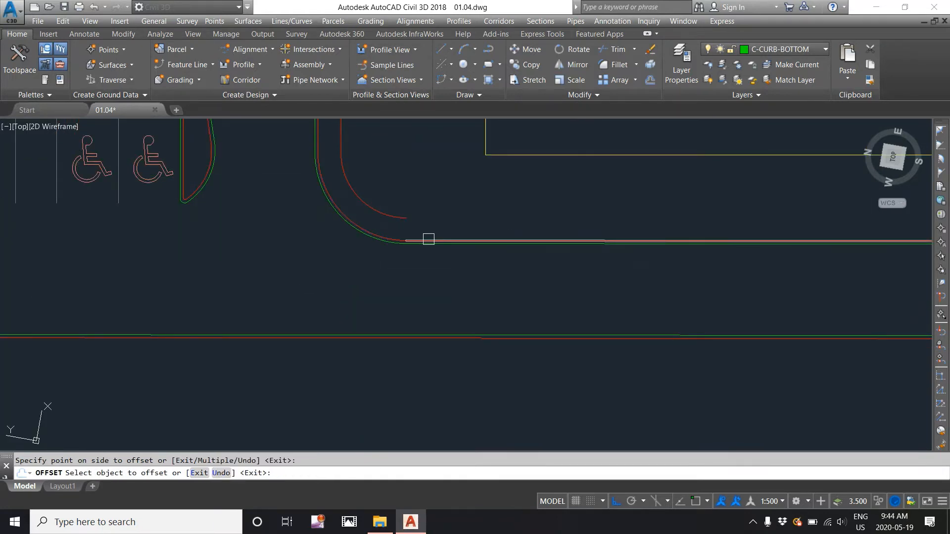
{"action": "scroll", "coordinate": [429, 239], "scroll_direction": "down", "scroll_amount": 5}
{"action": "scroll", "coordinate": [465, 227], "scroll_direction": "up", "scroll_amount": 8}
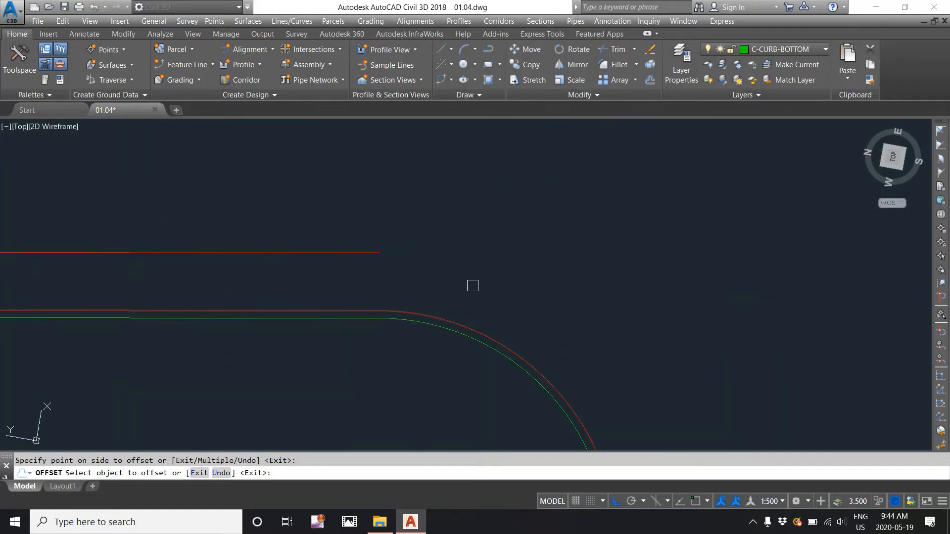
Offset the outer corner arc and straight top-of-curb edge of the warehouse-side driveway outward by 1.5.
{"action": "scroll", "coordinate": [500, 277], "scroll_direction": "down", "scroll_amount": 5}
{"action": "scroll", "coordinate": [471, 235], "scroll_direction": "up", "scroll_amount": 6}
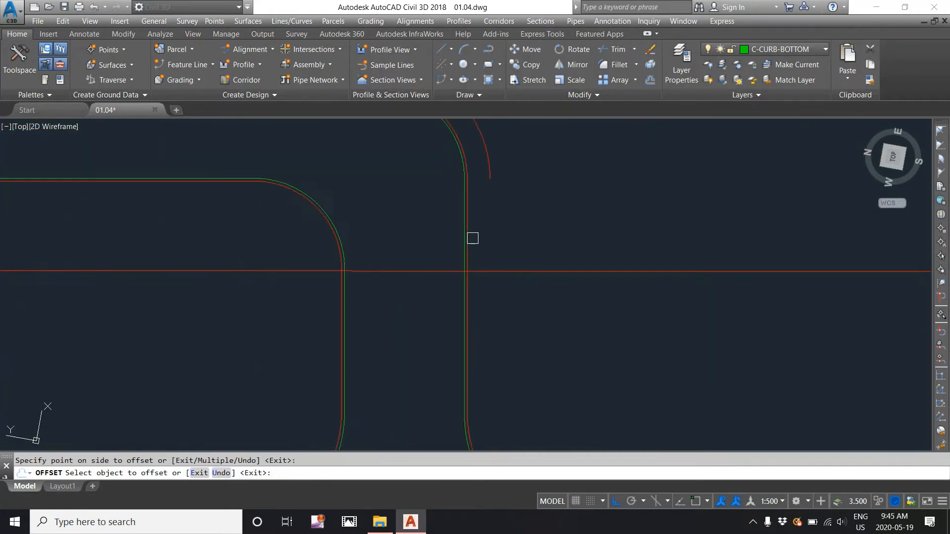
{"action": "scroll", "coordinate": [468, 237], "scroll_direction": "down", "scroll_amount": 5}
{"action": "scroll", "coordinate": [505, 297], "scroll_direction": "up", "scroll_amount": 7}
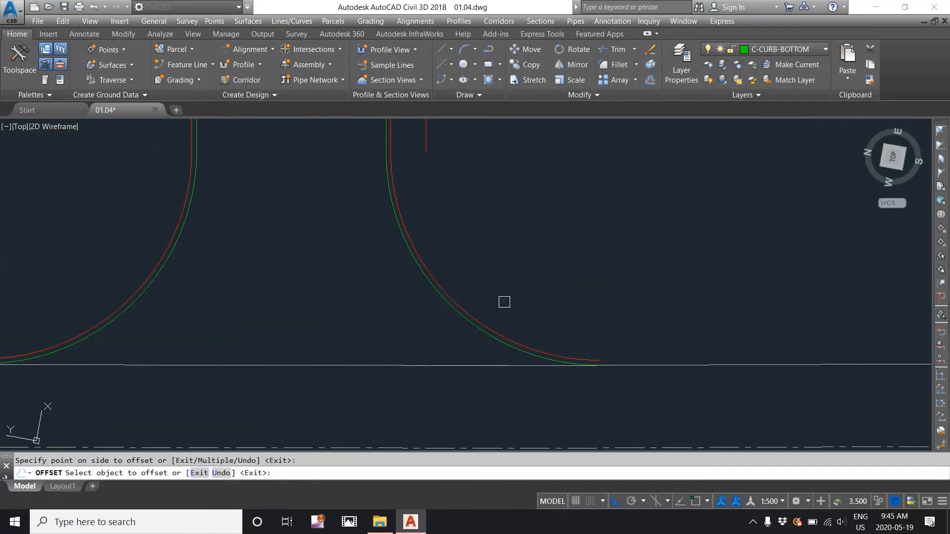
Offset the outer top-of-curb arc at the road end of the warehouse-side driveway by 1.5 away from the driveway.
{"action": "left_click", "coordinate": [445, 305]}
{"action": "left_click", "coordinate": [516, 288]}
{"action": "scroll", "coordinate": [522, 305], "scroll_direction": "down", "scroll_amount": 5}
{"action": "scroll", "coordinate": [539, 279], "scroll_direction": "down", "scroll_amount": 2}
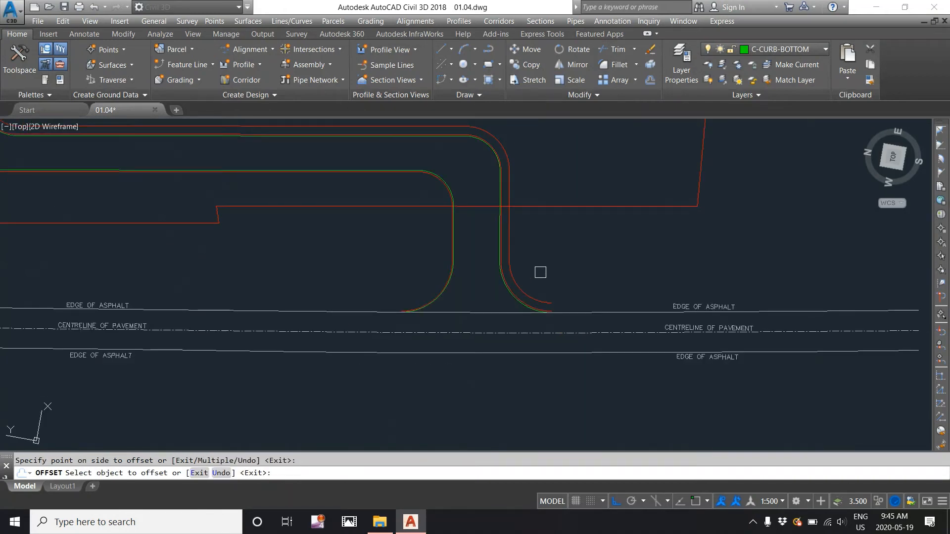
{"action": "scroll", "coordinate": [541, 272], "scroll_direction": "down", "scroll_amount": 3}
{"action": "key", "text": "Escape"}
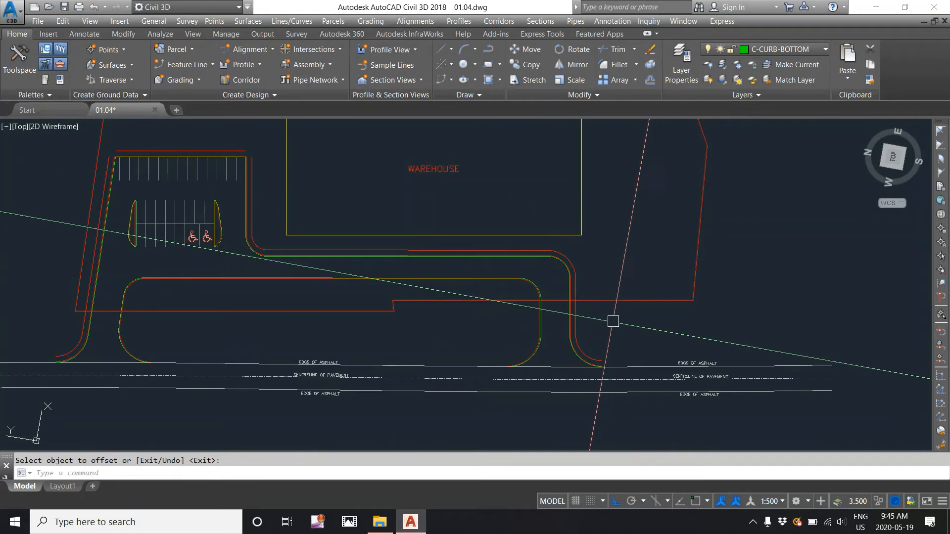
{"action": "mouse_move", "coordinate": [613, 322]}
{"action": "middle_mouse_down"}
{"action": "mouse_move", "coordinate": [642, 335]}
{"action": "mouse_move", "coordinate": [708, 333]}
{"action": "middle_mouse_up"}
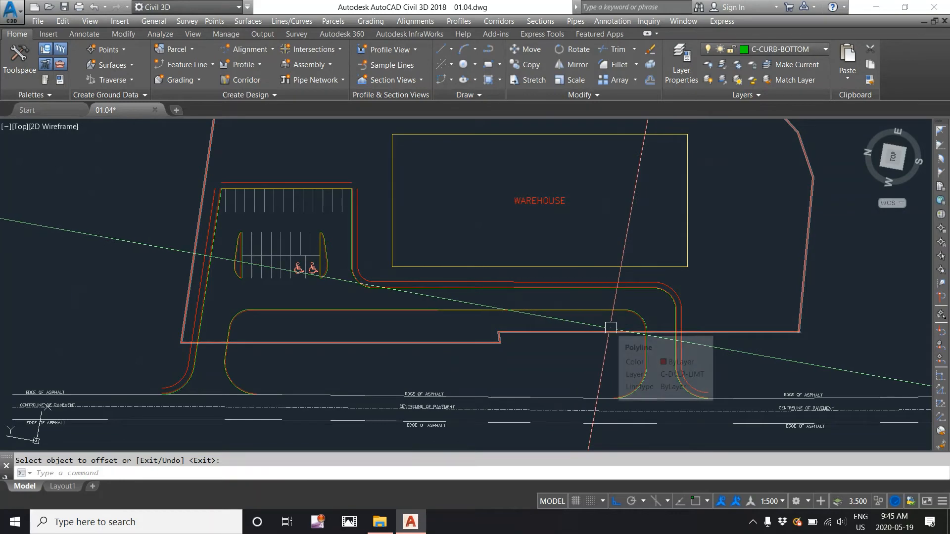
Create a new layer named C-SDWK for the sidewalk.
{"action": "left_click", "coordinate": [682, 77]}
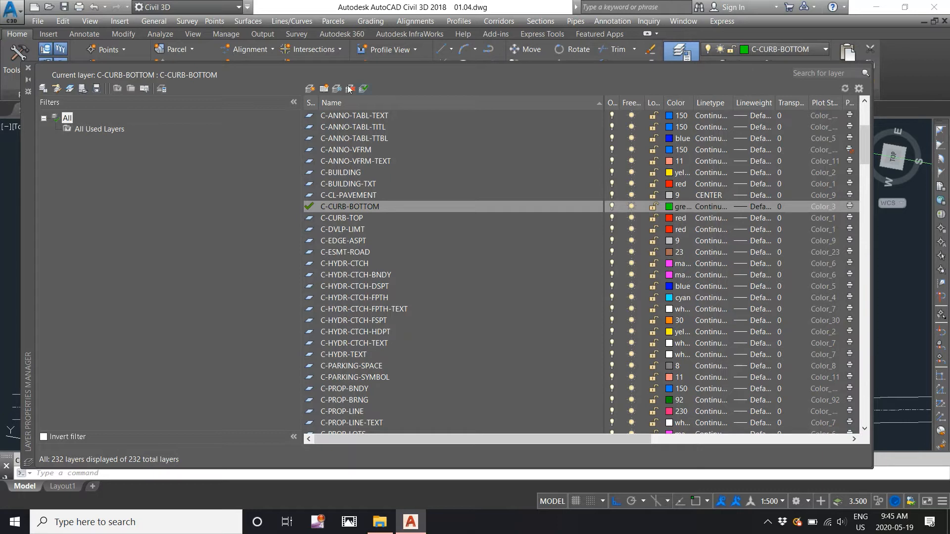
{"action": "left_click", "coordinate": [309, 89]}
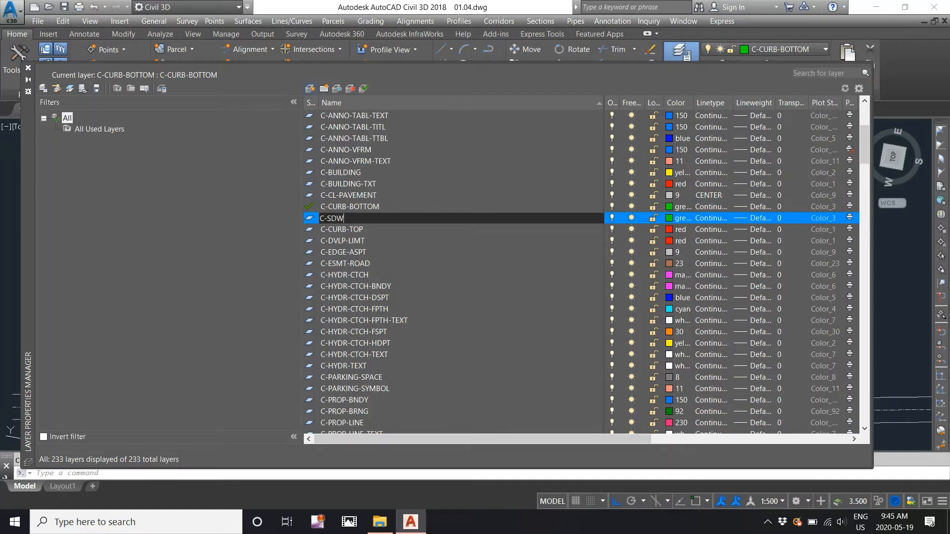
{"action": "key", "text": "Return"}
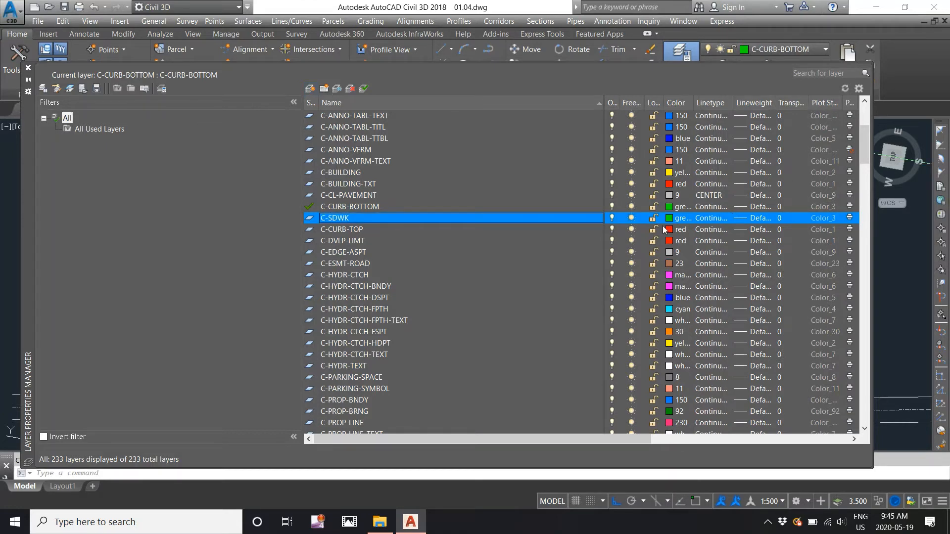
{"action": "left_click", "coordinate": [28, 71]}
Move the offset arc and adjoining straight offset line along the parking-side entrance to layer C-SDWK.
{"action": "scroll", "coordinate": [290, 212], "scroll_direction": "up", "scroll_amount": 5}
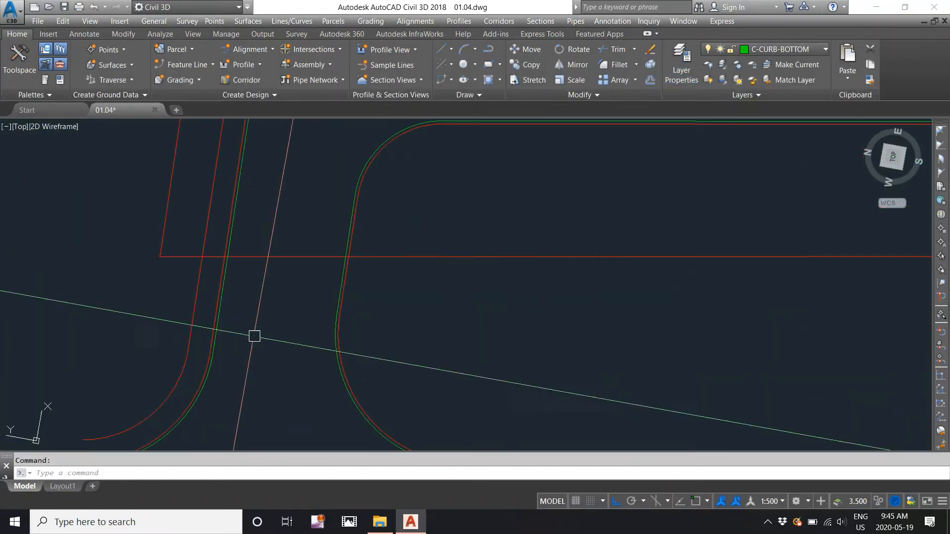
{"action": "left_click", "coordinate": [184, 376]}
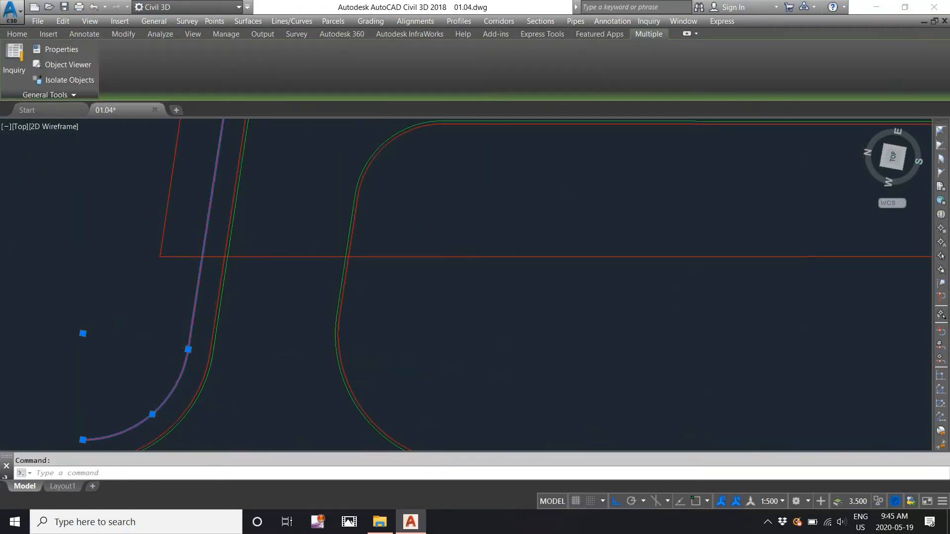
{"action": "scroll", "coordinate": [194, 221], "scroll_direction": "down", "scroll_amount": 4}
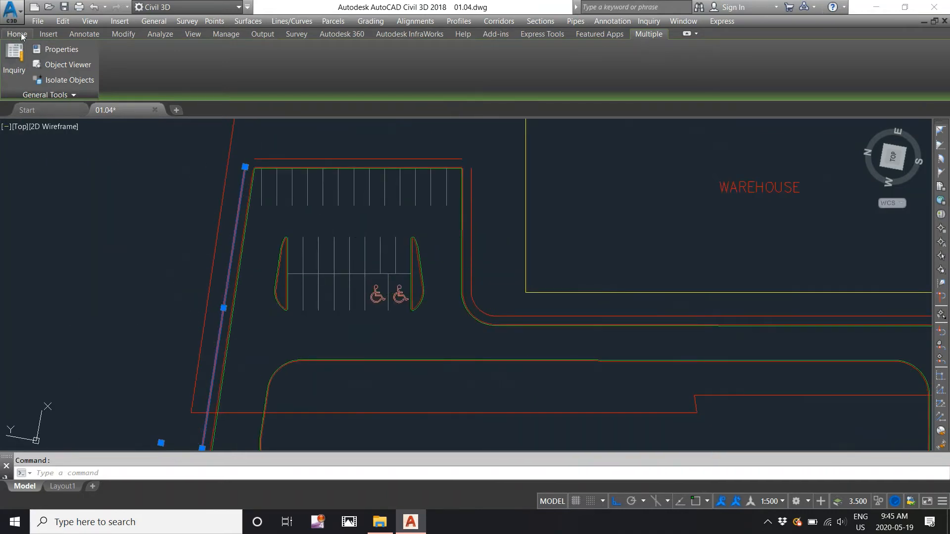
{"action": "left_click", "coordinate": [20, 34]}
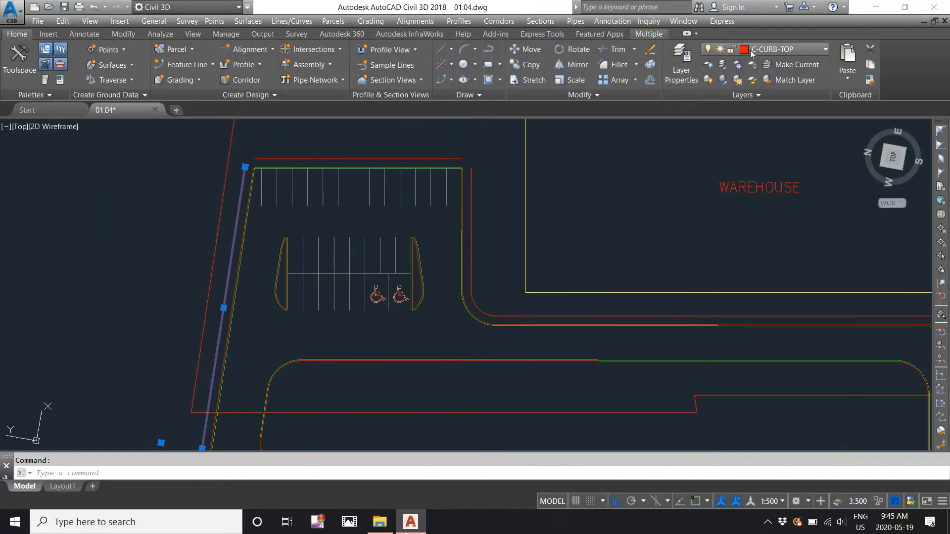
{"action": "left_click", "coordinate": [750, 49]}
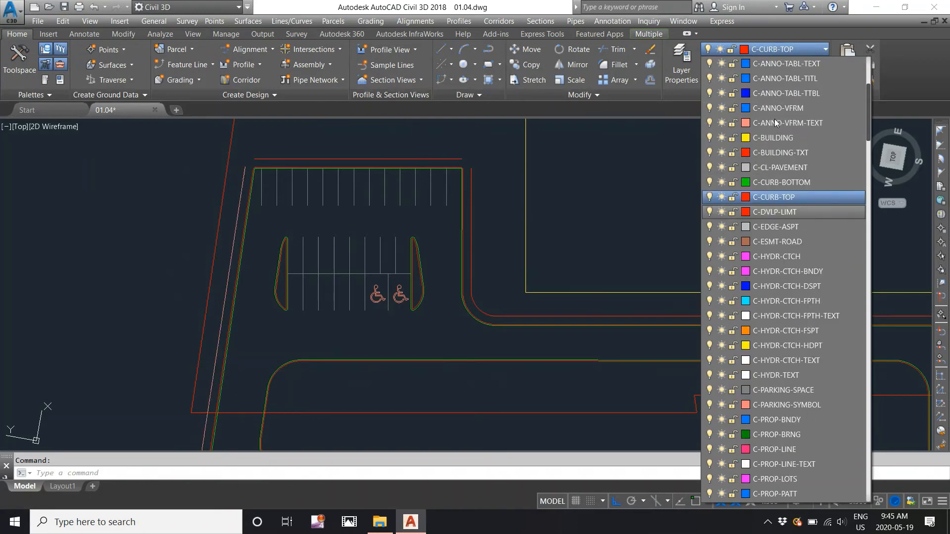
{"action": "scroll", "coordinate": [775, 123], "scroll_direction": "up", "scroll_amount": 2}
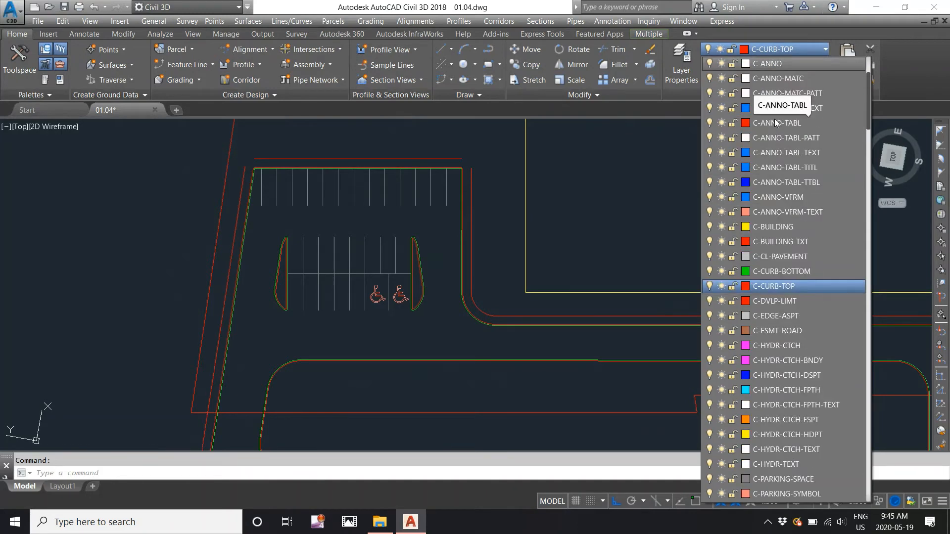
{"action": "scroll", "coordinate": [778, 124], "scroll_direction": "down", "scroll_amount": 20}
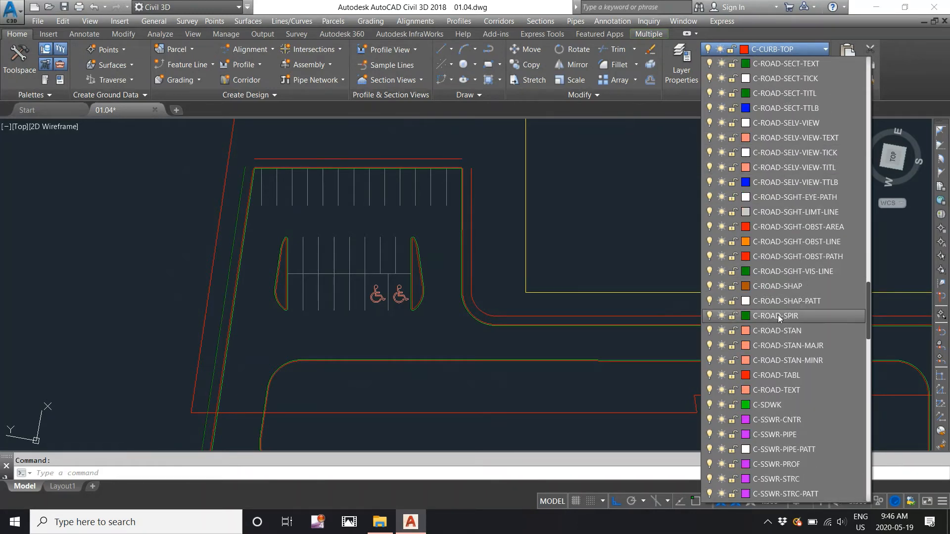
{"action": "left_click", "coordinate": [770, 405]}
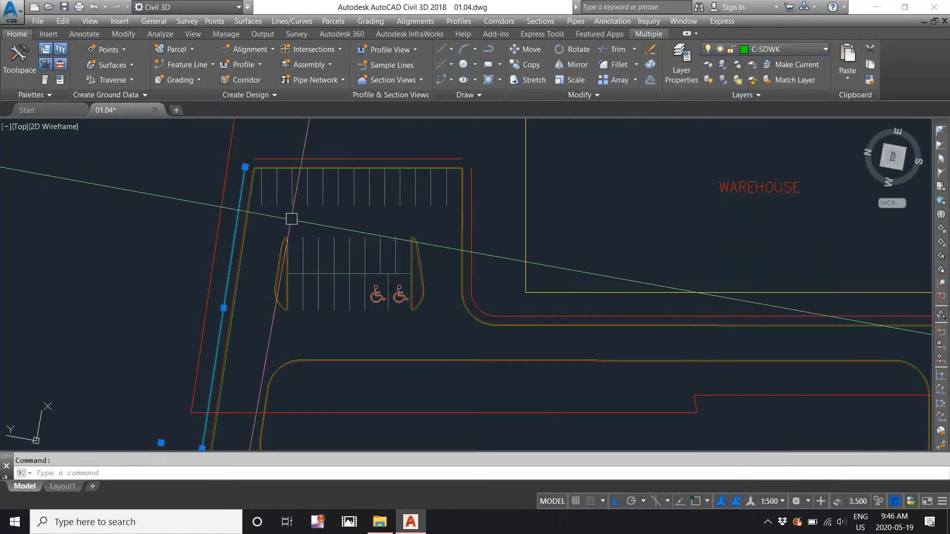
{"action": "scroll", "coordinate": [311, 202], "scroll_direction": "down", "scroll_amount": 4}
{"action": "key", "text": "Escape"}
Use Match Properties to copy the parking-side sidewalk line's properties to the offset line behind the upper row of stalls.
{"action": "scroll", "coordinate": [279, 223], "scroll_direction": "up", "scroll_amount": 5}
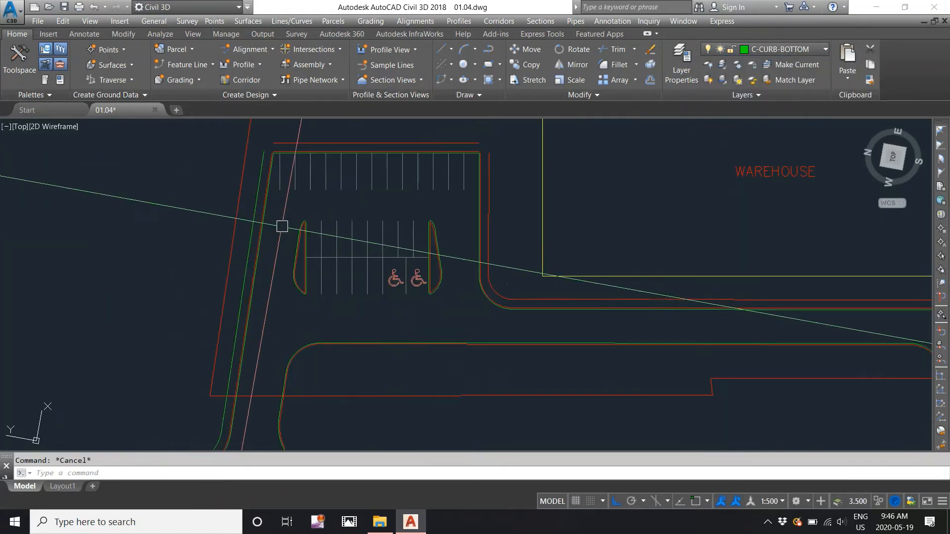
{"action": "scroll", "coordinate": [278, 224], "scroll_direction": "down", "scroll_amount": 4}
{"action": "scroll", "coordinate": [268, 246], "scroll_direction": "up", "scroll_amount": 4}
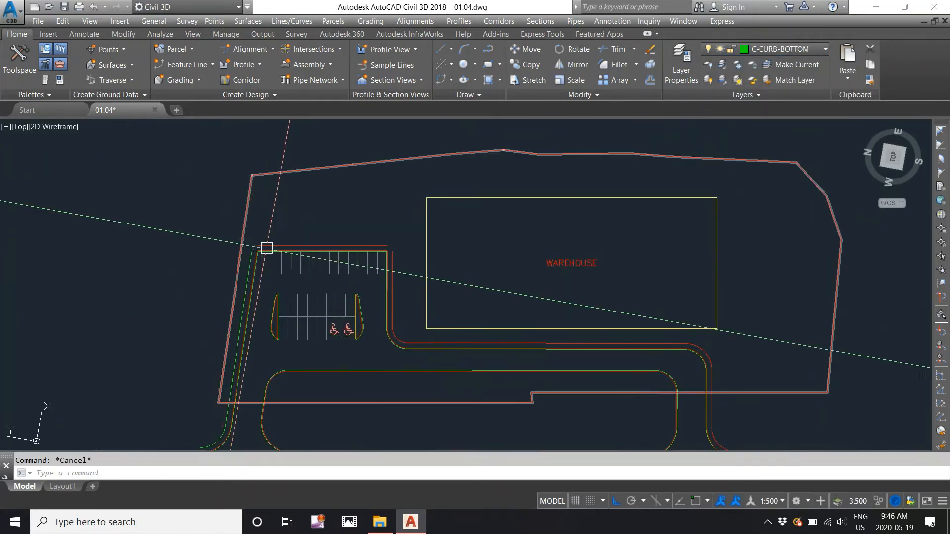
{"action": "scroll", "coordinate": [266, 248], "scroll_direction": "down", "scroll_amount": 3}
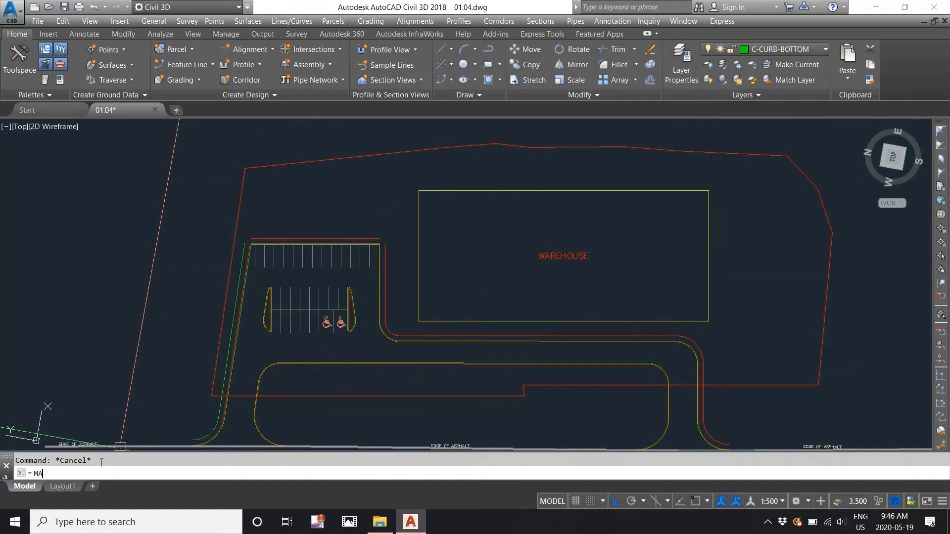
{"action": "key", "text": "Return"}
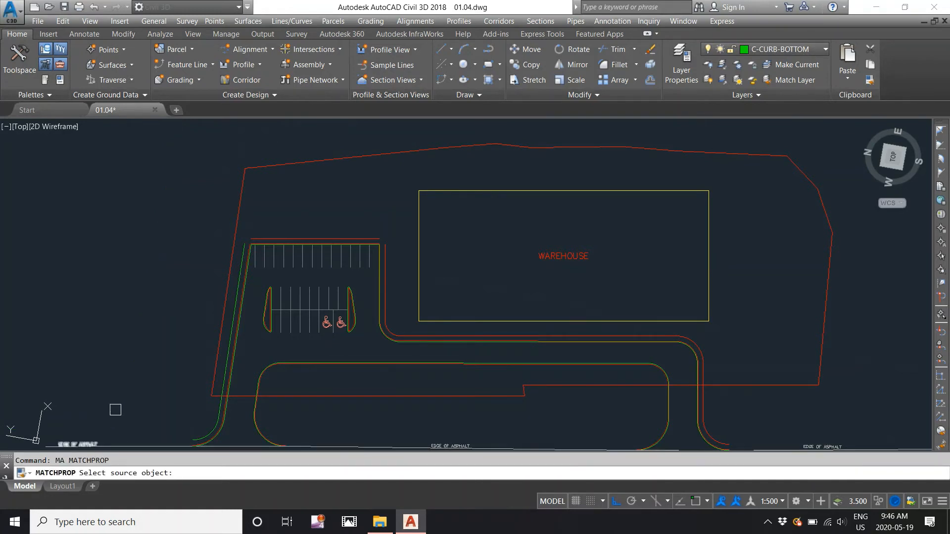
{"action": "scroll", "coordinate": [219, 272], "scroll_direction": "up", "scroll_amount": 4}
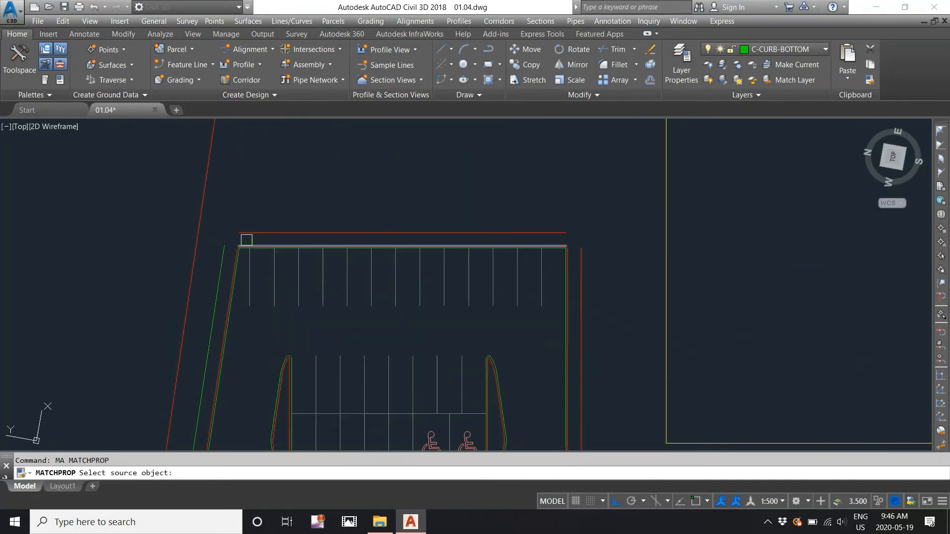
{"action": "left_click", "coordinate": [219, 252]}
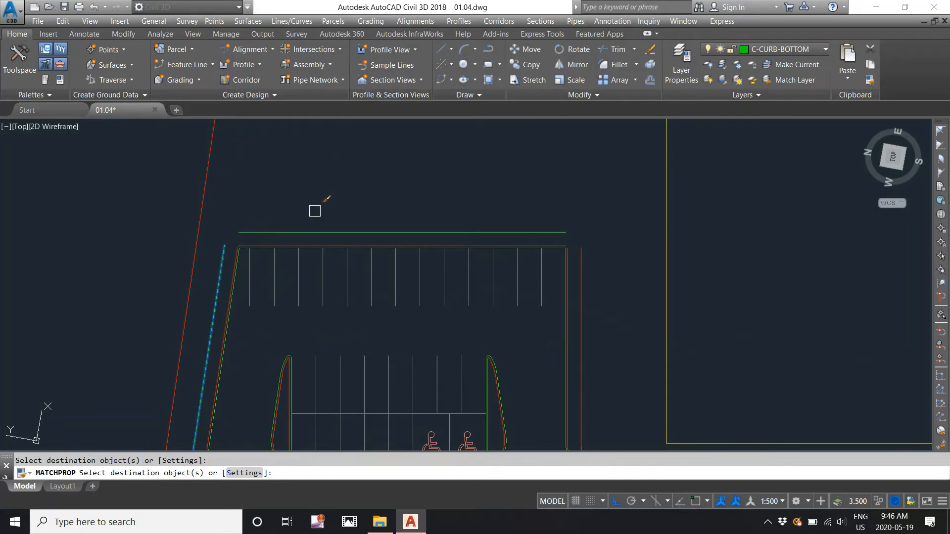
Match the sidewalk properties onto the remaining offset lines and arcs along the parking lot's warehouse-facing side, the warehouse and its driveway down to the road.
{"action": "middle_click_drag", "start_coordinate": [595, 292], "coordinate": [487, 177]}
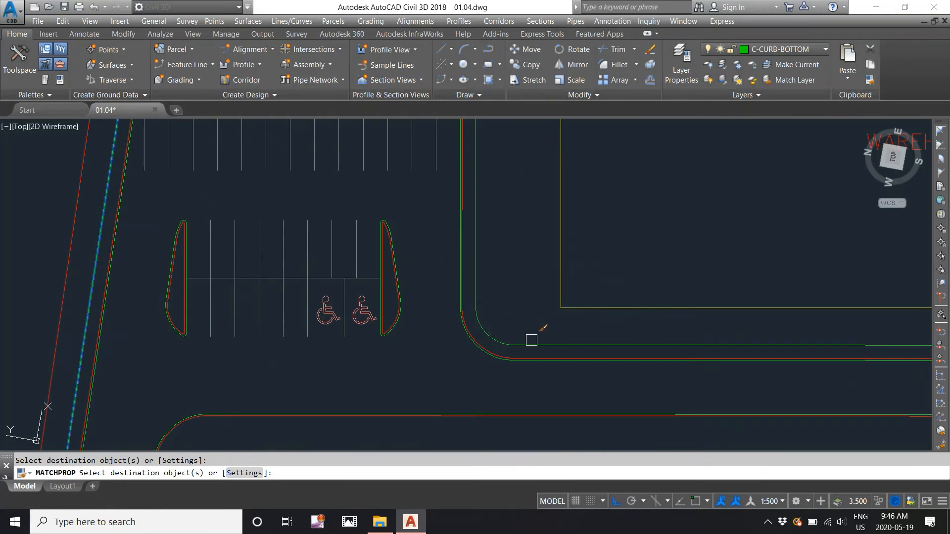
{"action": "scroll", "coordinate": [539, 339], "scroll_direction": "down", "scroll_amount": 5}
{"action": "scroll", "coordinate": [587, 303], "scroll_direction": "up", "scroll_amount": 3}
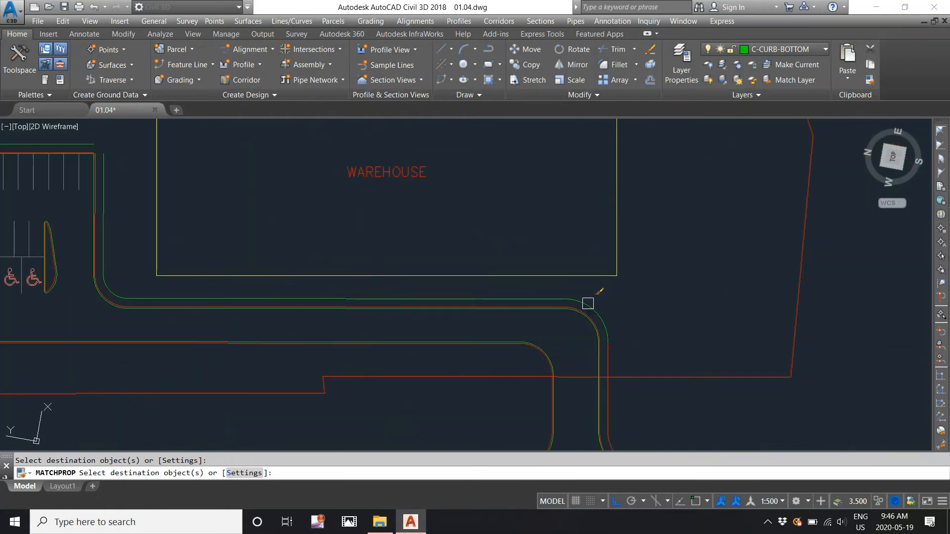
{"action": "middle_click_drag", "start_coordinate": [629, 355], "coordinate": [650, 237]}
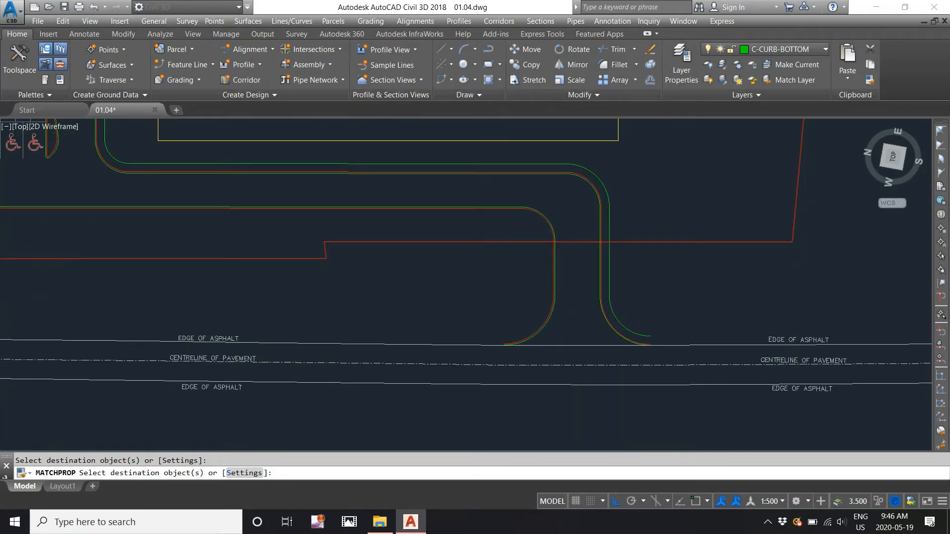
{"action": "scroll", "coordinate": [667, 275], "scroll_direction": "down", "scroll_amount": 2}
{"action": "scroll", "coordinate": [150, 289], "scroll_direction": "up", "scroll_amount": 2}
{"action": "scroll", "coordinate": [68, 210], "scroll_direction": "down", "scroll_amount": 2}
{"action": "mouse_move", "coordinate": [68, 208]}
{"action": "middle_mouse_down"}
{"action": "mouse_move", "coordinate": [171, 298]}
{"action": "mouse_move", "coordinate": [170, 321]}
{"action": "mouse_move", "coordinate": [208, 310]}
{"action": "middle_mouse_up"}
{"action": "key", "text": "Escape"}
Examine how the curb and sidewalk lines meet at the upper parking lot corners and along both driveways.
{"action": "scroll", "coordinate": [250, 387], "scroll_direction": "up", "scroll_amount": 3}
{"action": "scroll", "coordinate": [249, 375], "scroll_direction": "down", "scroll_amount": 2}
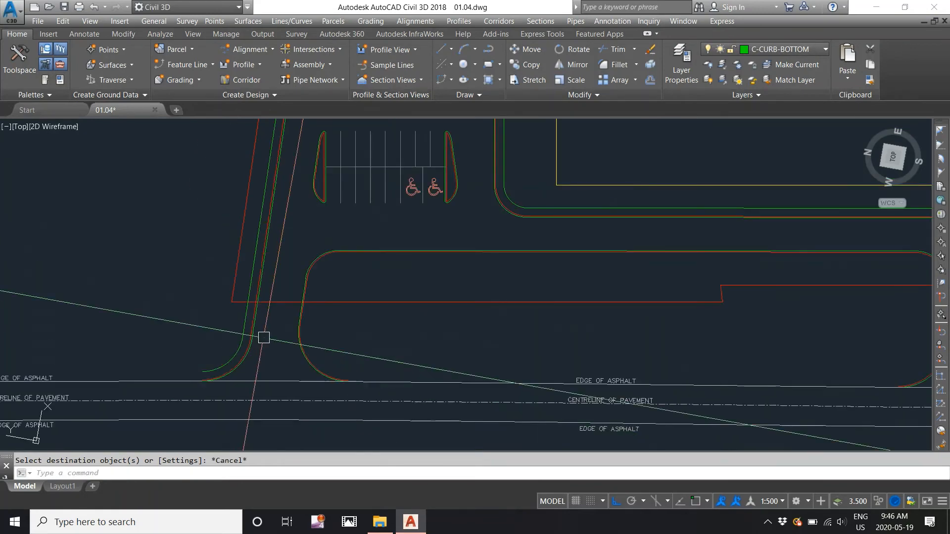
{"action": "middle_click_drag", "start_coordinate": [274, 260], "coordinate": [286, 361]}
{"action": "scroll", "coordinate": [290, 178], "scroll_direction": "up", "scroll_amount": 2}
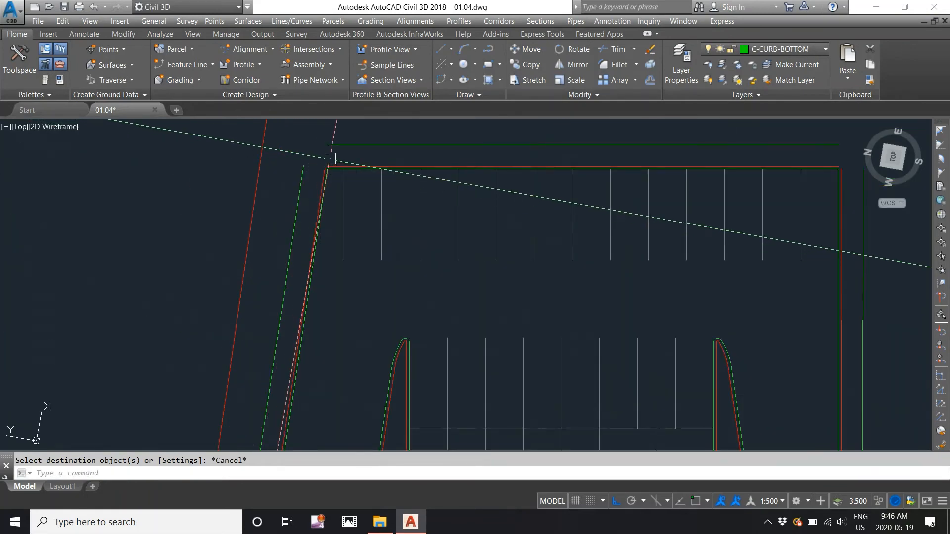
{"action": "middle_click_drag", "start_coordinate": [329, 158], "coordinate": [295, 219]}
{"action": "scroll", "coordinate": [247, 202], "scroll_direction": "down", "scroll_amount": 1}
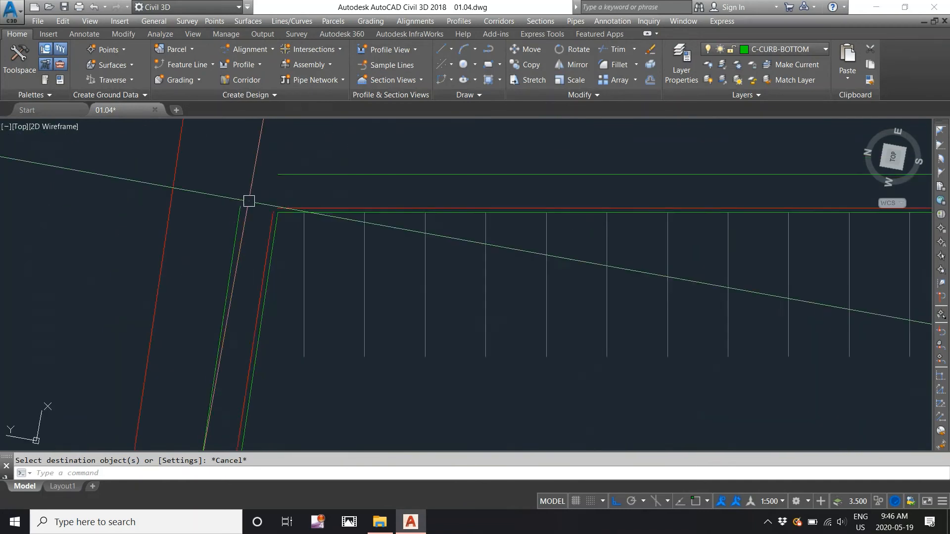
{"action": "scroll", "coordinate": [272, 218], "scroll_direction": "up", "scroll_amount": 3}
{"action": "scroll", "coordinate": [280, 214], "scroll_direction": "down", "scroll_amount": 2}
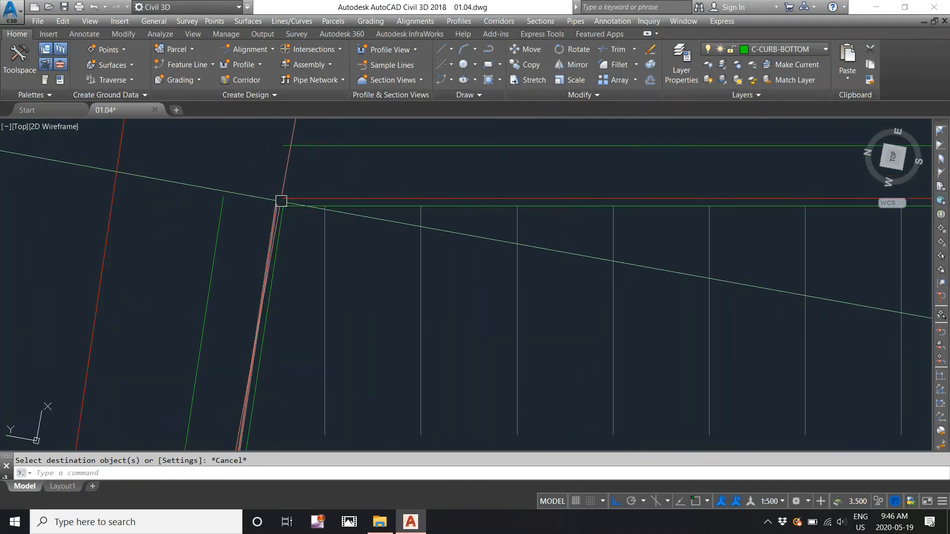
{"action": "scroll", "coordinate": [268, 176], "scroll_direction": "down", "scroll_amount": 2}
{"action": "scroll", "coordinate": [368, 180], "scroll_direction": "down", "scroll_amount": 2}
{"action": "middle_click_drag", "start_coordinate": [623, 191], "coordinate": [335, 180]}
{"action": "scroll", "coordinate": [589, 175], "scroll_direction": "up", "scroll_amount": 2}
{"action": "scroll", "coordinate": [430, 162], "scroll_direction": "down", "scroll_amount": 4}
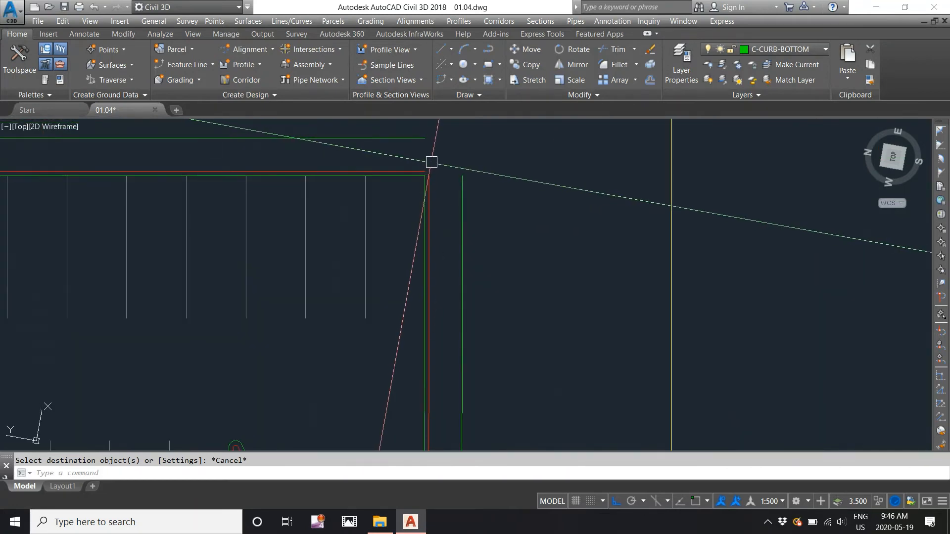
{"action": "middle_click_drag", "start_coordinate": [719, 281], "coordinate": [511, 208]}
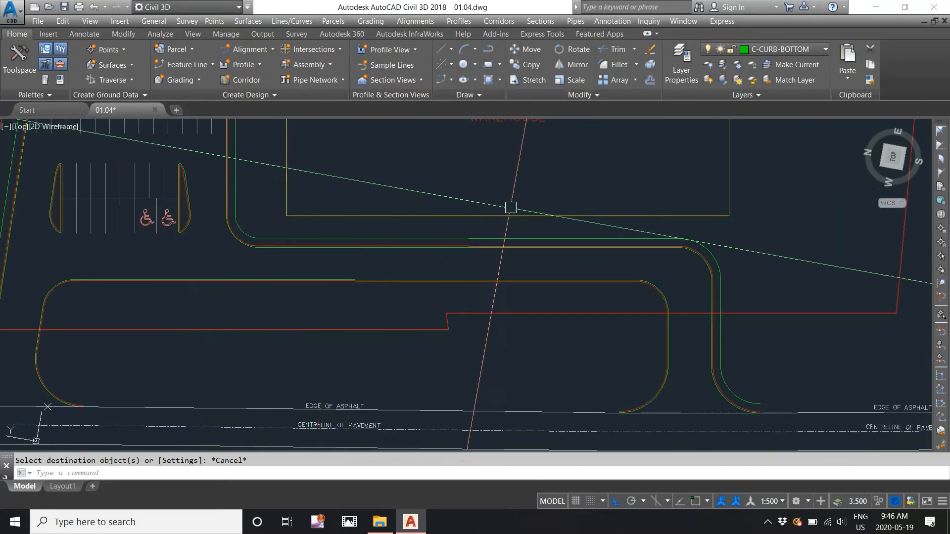
{"action": "middle_click_drag", "start_coordinate": [640, 273], "coordinate": [459, 158]}
{"action": "scroll", "coordinate": [572, 266], "scroll_direction": "up", "scroll_amount": 2}
{"action": "scroll", "coordinate": [573, 260], "scroll_direction": "down", "scroll_amount": 2}
{"action": "middle_click_drag", "start_coordinate": [289, 188], "coordinate": [690, 257]}
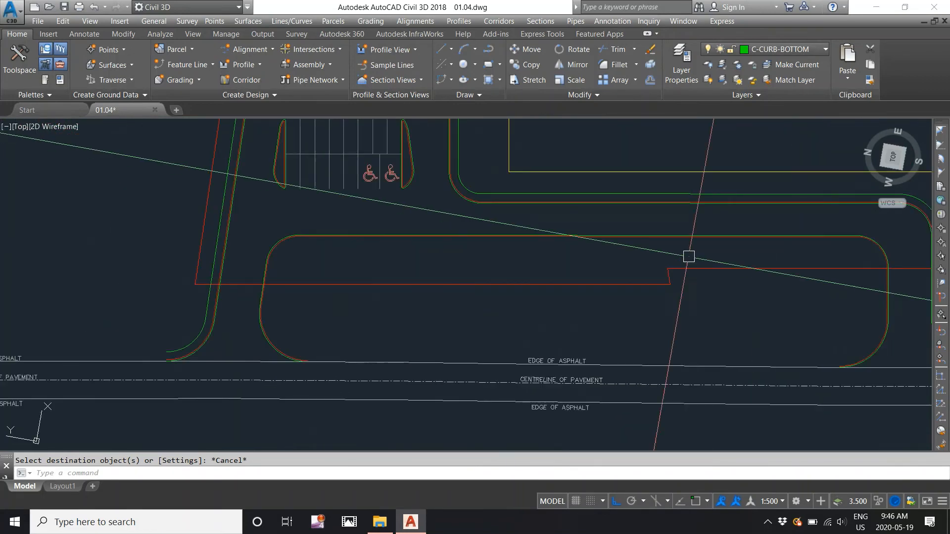
{"action": "middle_click_drag", "start_coordinate": [401, 153], "coordinate": [449, 274]}
{"action": "scroll", "coordinate": [319, 172], "scroll_direction": "up", "scroll_amount": 2}
{"action": "scroll", "coordinate": [284, 174], "scroll_direction": "up", "scroll_amount": 2}
{"action": "scroll", "coordinate": [262, 183], "scroll_direction": "up", "scroll_amount": 2}
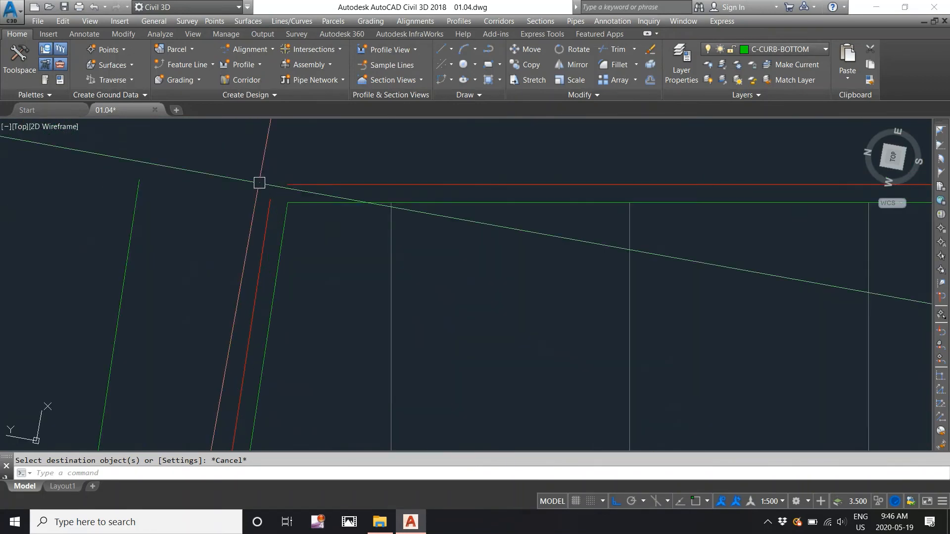
{"action": "scroll", "coordinate": [268, 233], "scroll_direction": "down", "scroll_amount": 1}
{"action": "scroll", "coordinate": [267, 203], "scroll_direction": "up", "scroll_amount": 3}
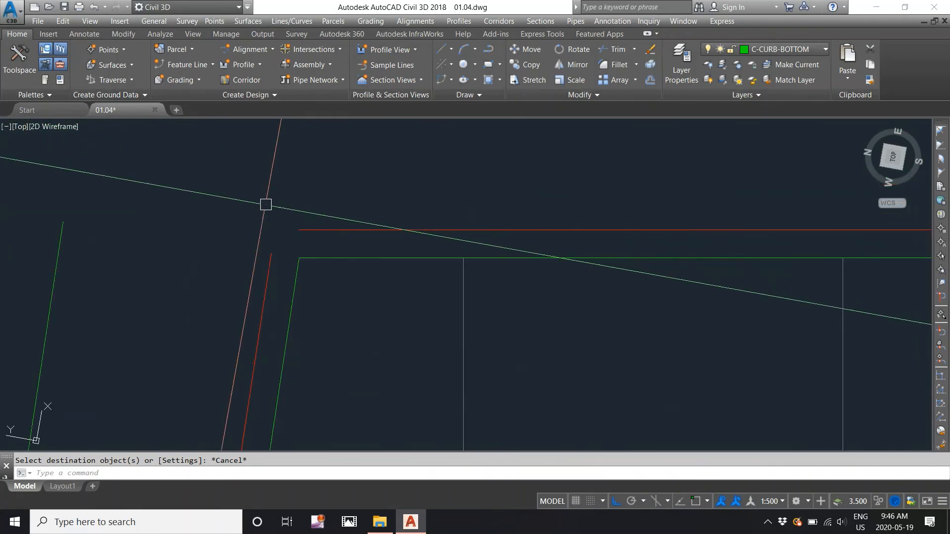
{"action": "scroll", "coordinate": [274, 224], "scroll_direction": "down", "scroll_amount": 2}
{"action": "scroll", "coordinate": [278, 239], "scroll_direction": "up", "scroll_amount": 1}
{"action": "scroll", "coordinate": [277, 239], "scroll_direction": "down", "scroll_amount": 3}
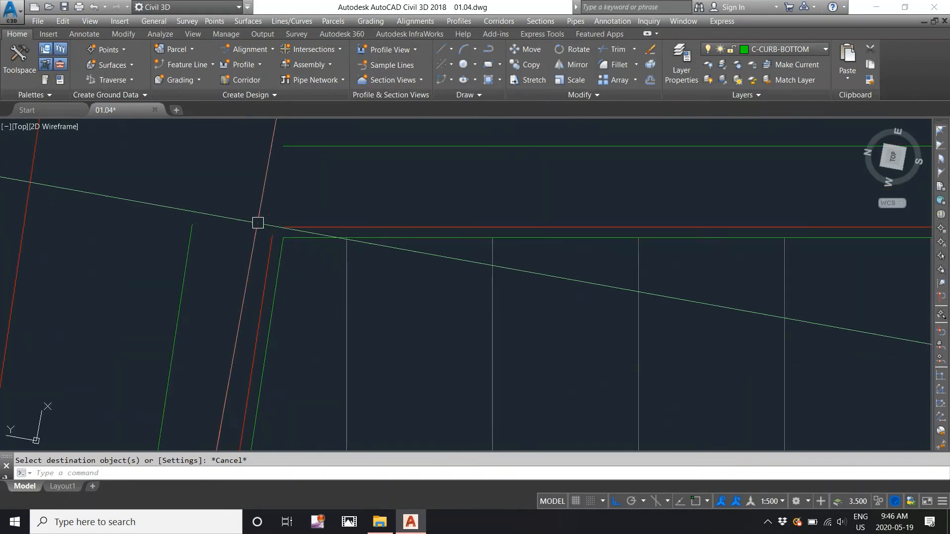
{"action": "scroll", "coordinate": [270, 207], "scroll_direction": "down", "scroll_amount": 4}
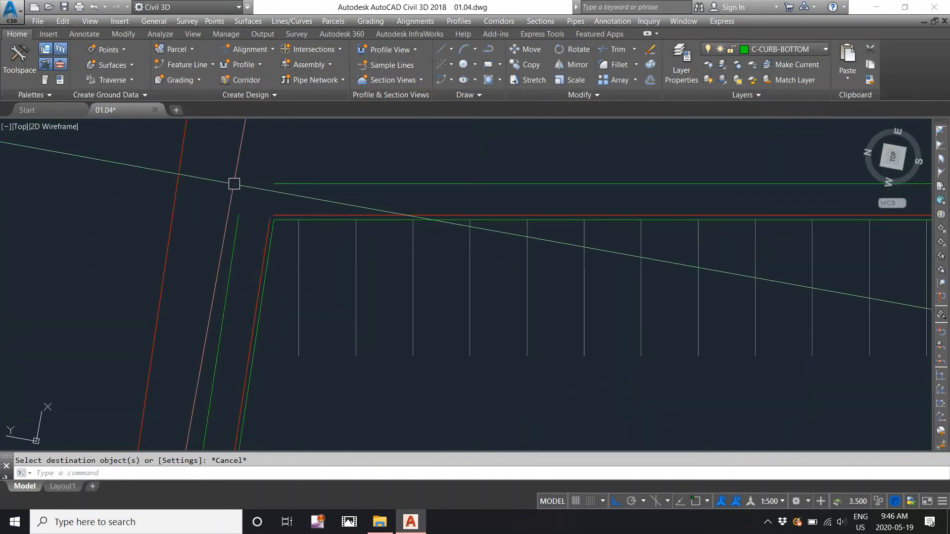
{"action": "scroll", "coordinate": [428, 191], "scroll_direction": "down", "scroll_amount": 2}
{"action": "scroll", "coordinate": [356, 186], "scroll_direction": "up", "scroll_amount": 3}
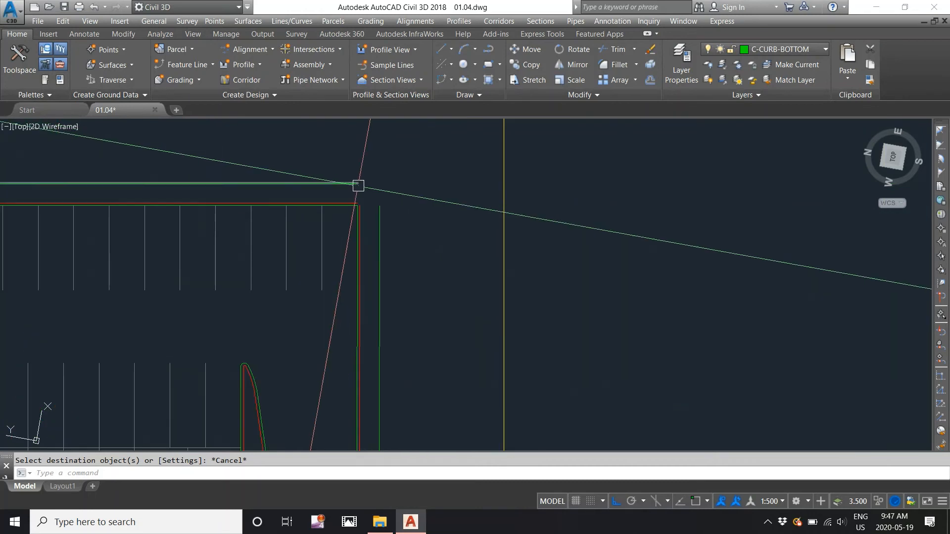
Use Chamfer to join the two sidewalk lines in a sharp corner at the parking lot's upper corner farthest from the warehouse.
{"action": "scroll", "coordinate": [481, 165], "scroll_direction": "down", "scroll_amount": 3}
{"action": "scroll", "coordinate": [426, 188], "scroll_direction": "down", "scroll_amount": 3}
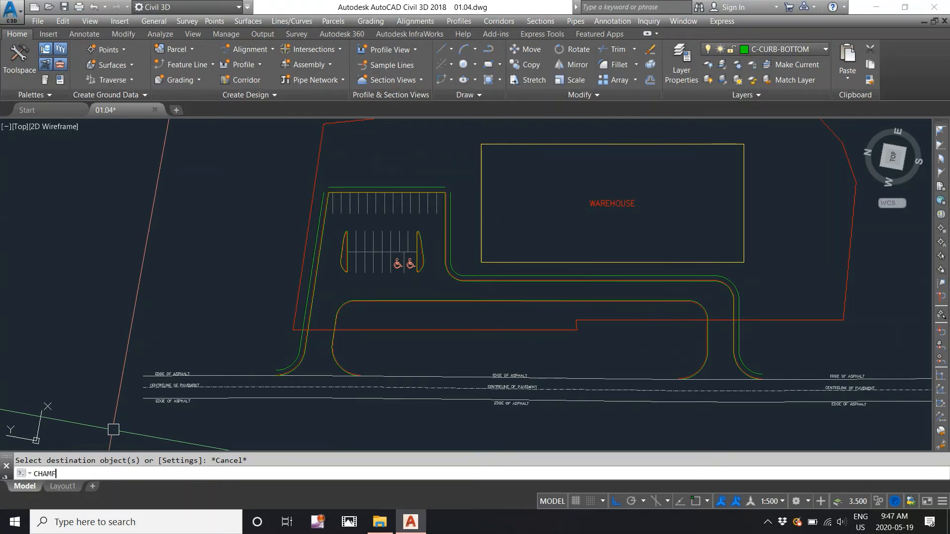
{"action": "key", "text": "Return"}
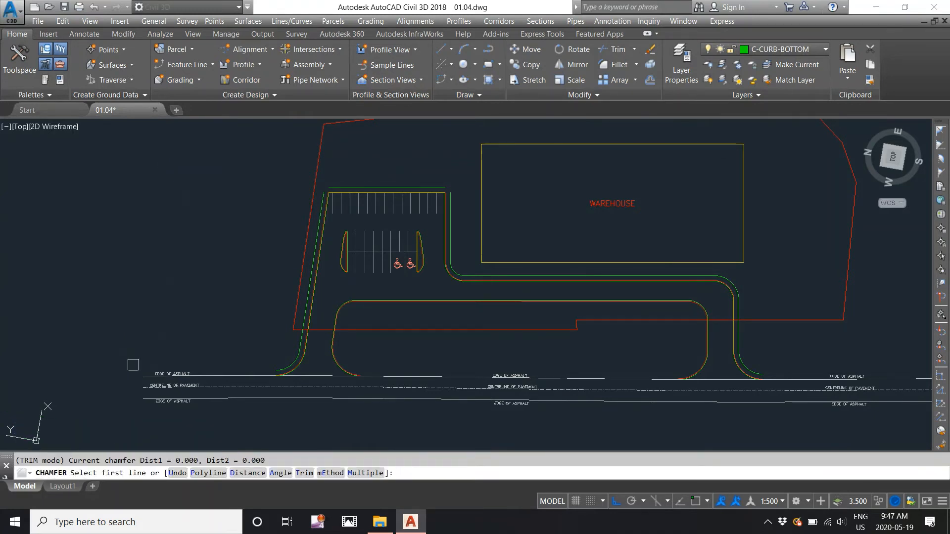
{"action": "scroll", "coordinate": [334, 183], "scroll_direction": "up", "scroll_amount": 5}
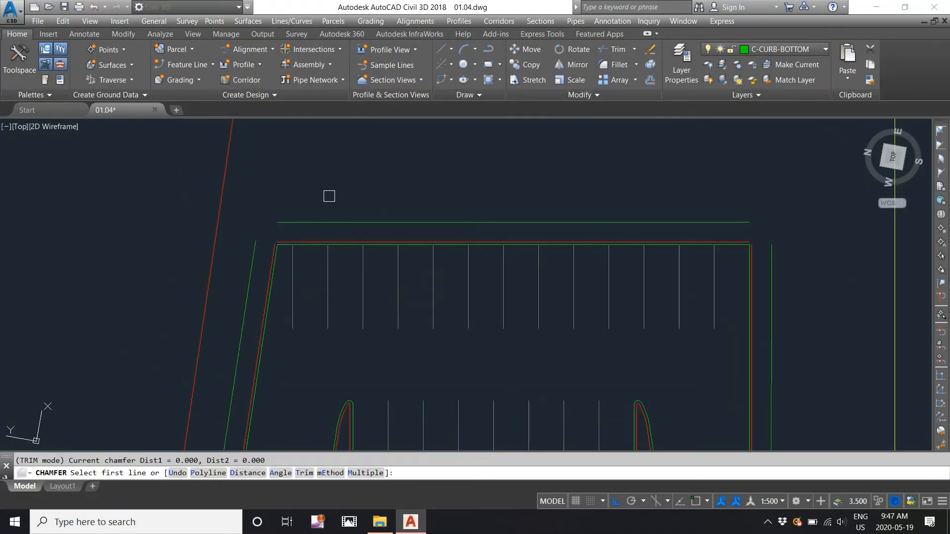
{"action": "left_click", "coordinate": [295, 220]}
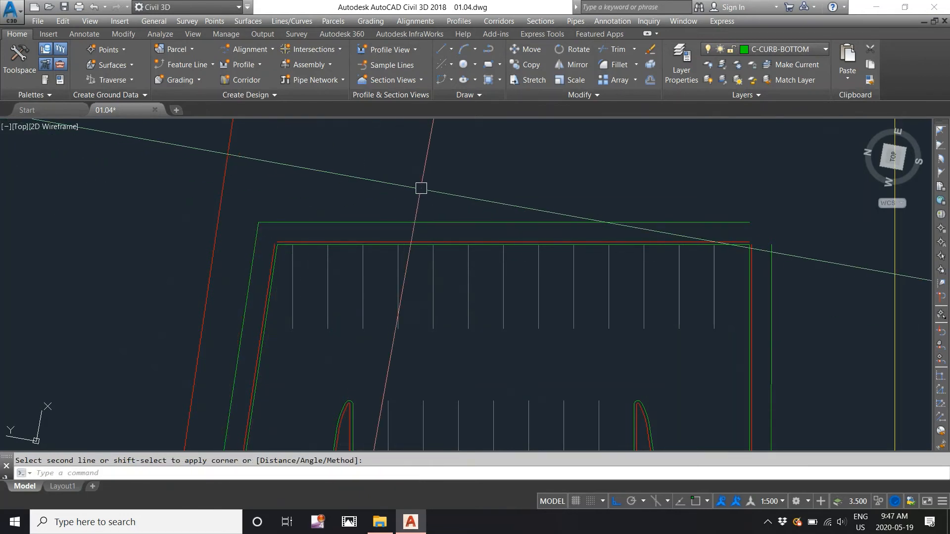
Repeat Chamfer to join the sidewalk lines in a sharp corner at the parking lot's upper corner nearest the warehouse.
{"action": "middle_click_drag", "start_coordinate": [675, 182], "coordinate": [548, 163]}
{"action": "middle_click_drag", "start_coordinate": [630, 193], "coordinate": [593, 182]}
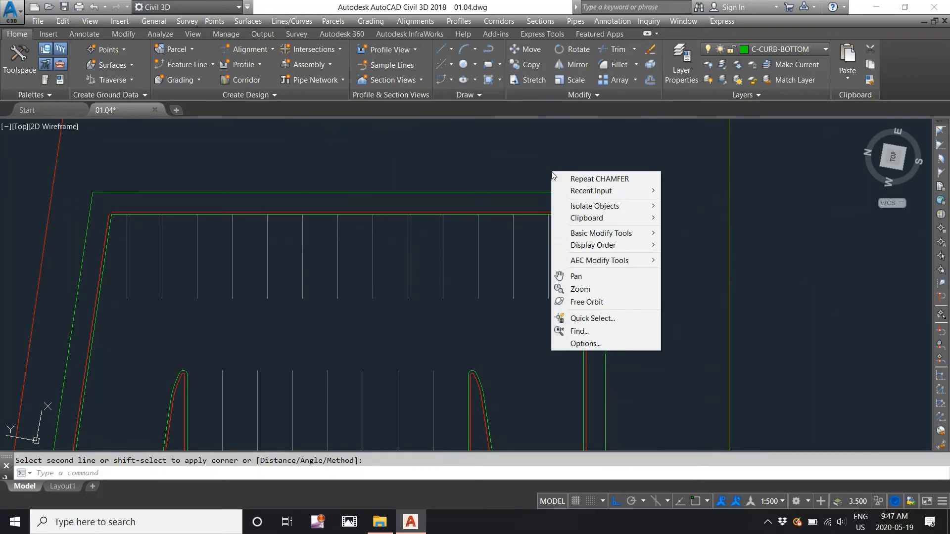
{"action": "left_click", "coordinate": [561, 177]}
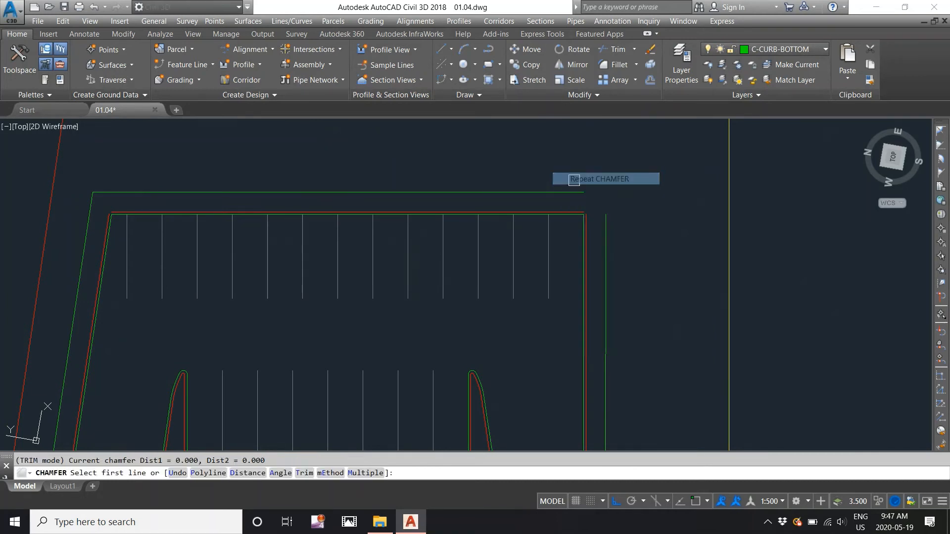
{"action": "left_click", "coordinate": [573, 192]}
{"action": "left_click", "coordinate": [605, 223]}
Chamfer the red top-of-curb lines into a sharp corner at the parking lot's upper corner farthest from the warehouse.
{"action": "scroll", "coordinate": [628, 242], "scroll_direction": "down", "scroll_amount": 4}
{"action": "middle_click_drag", "start_coordinate": [626, 241], "coordinate": [472, 171]}
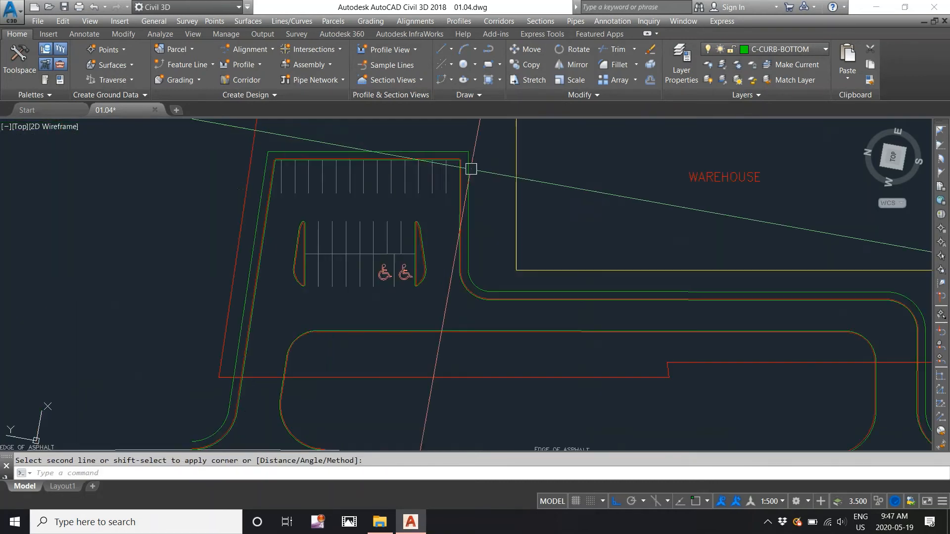
{"action": "mouse_move", "coordinate": [733, 283]}
{"action": "middle_mouse_down"}
{"action": "mouse_move", "coordinate": [377, 227]}
{"action": "mouse_move", "coordinate": [780, 288]}
{"action": "middle_mouse_up"}
{"action": "scroll", "coordinate": [369, 174], "scroll_direction": "up", "scroll_amount": 8}
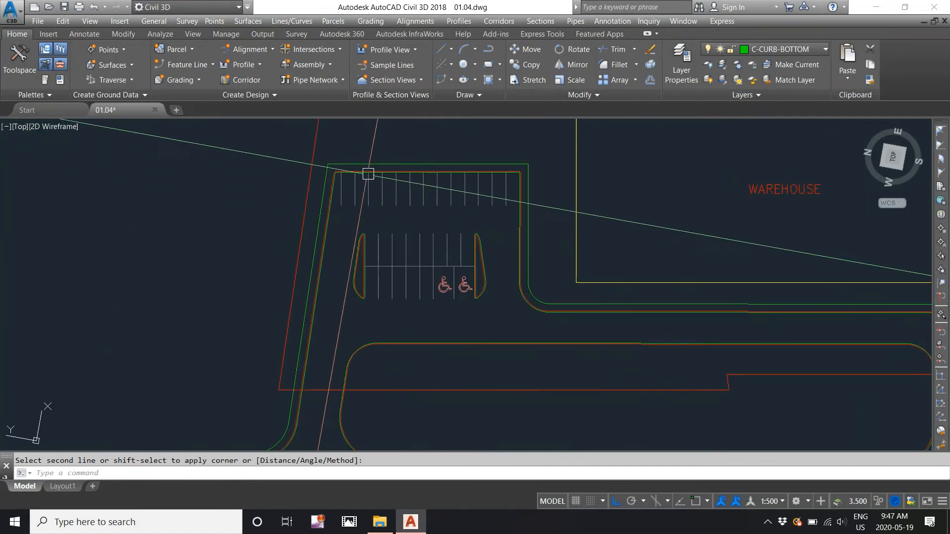
{"action": "middle_click_drag", "start_coordinate": [274, 192], "coordinate": [240, 243]}
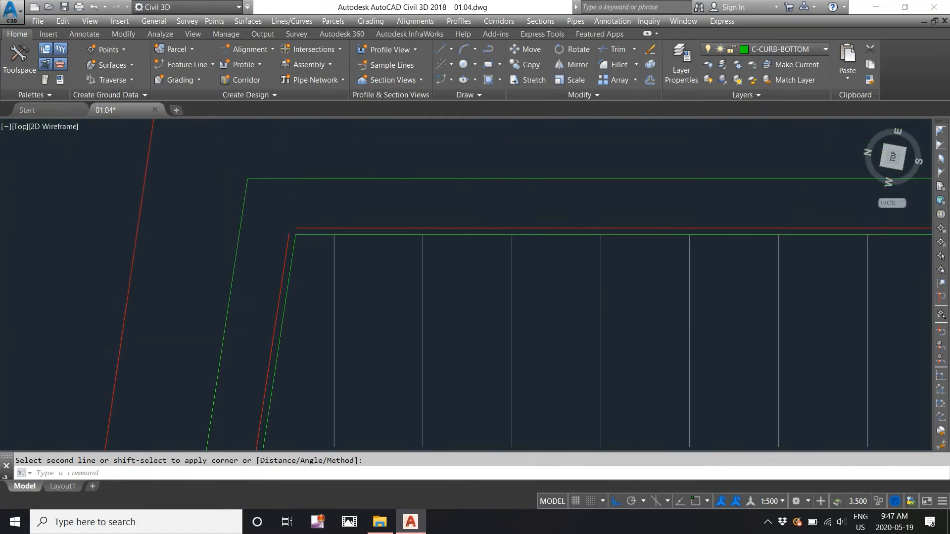
{"action": "right_click", "coordinate": [267, 229]}
{"action": "left_click", "coordinate": [304, 235]}
{"action": "left_click", "coordinate": [286, 240]}
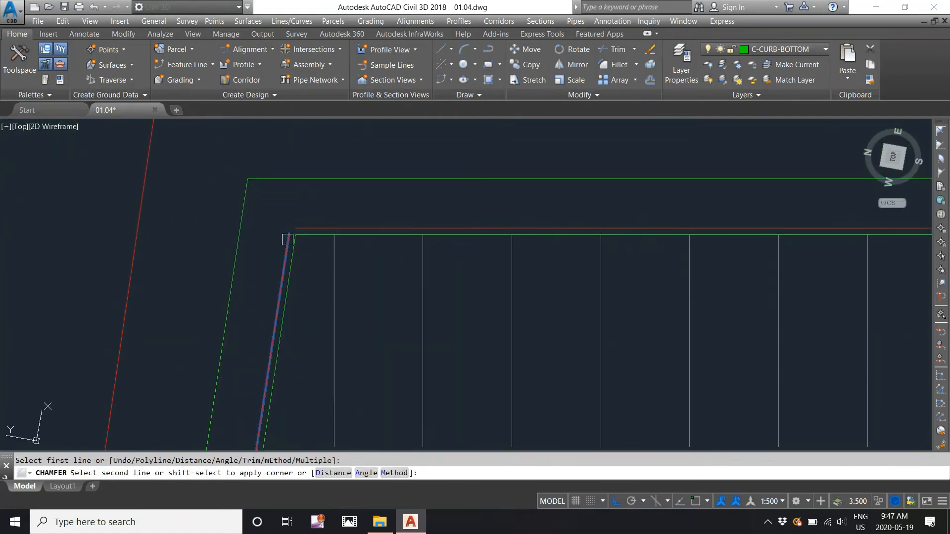
{"action": "left_click", "coordinate": [297, 224]}
Chamfer the red top-of-curb lines into a sharp corner at the parking lot's upper corner nearest the warehouse.
{"action": "scroll", "coordinate": [218, 236], "scroll_direction": "down", "scroll_amount": 4}
{"action": "middle_click_drag", "start_coordinate": [689, 279], "coordinate": [494, 270]}
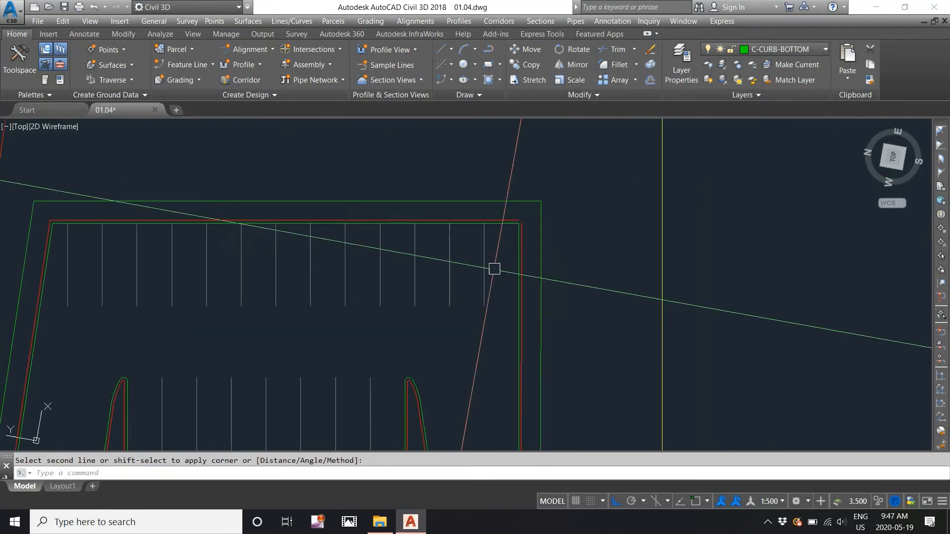
{"action": "scroll", "coordinate": [538, 235], "scroll_direction": "up", "scroll_amount": 4}
{"action": "right_click", "coordinate": [537, 233]}
{"action": "left_click", "coordinate": [549, 240]}
{"action": "left_click", "coordinate": [478, 200]}
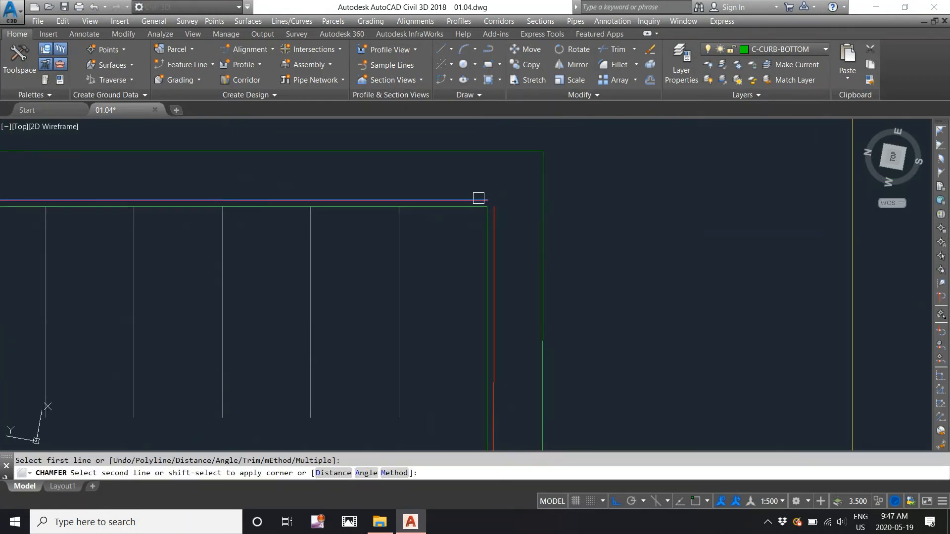
{"action": "left_click", "coordinate": [488, 207]}
Examine the curb and sidewalk lines around the parking lot, past the warehouse and along both driveways for continuity.
{"action": "scroll", "coordinate": [496, 217], "scroll_direction": "down", "scroll_amount": 4}
{"action": "middle_click_drag", "start_coordinate": [367, 298], "coordinate": [387, 197]}
{"action": "middle_click_drag", "start_coordinate": [688, 258], "coordinate": [357, 256]}
{"action": "middle_click_drag", "start_coordinate": [704, 322], "coordinate": [535, 275]}
{"action": "scroll", "coordinate": [521, 291], "scroll_direction": "down", "scroll_amount": 1}
{"action": "middle_click_drag", "start_coordinate": [322, 218], "coordinate": [534, 244]}
{"action": "scroll", "coordinate": [351, 173], "scroll_direction": "up", "scroll_amount": 1}
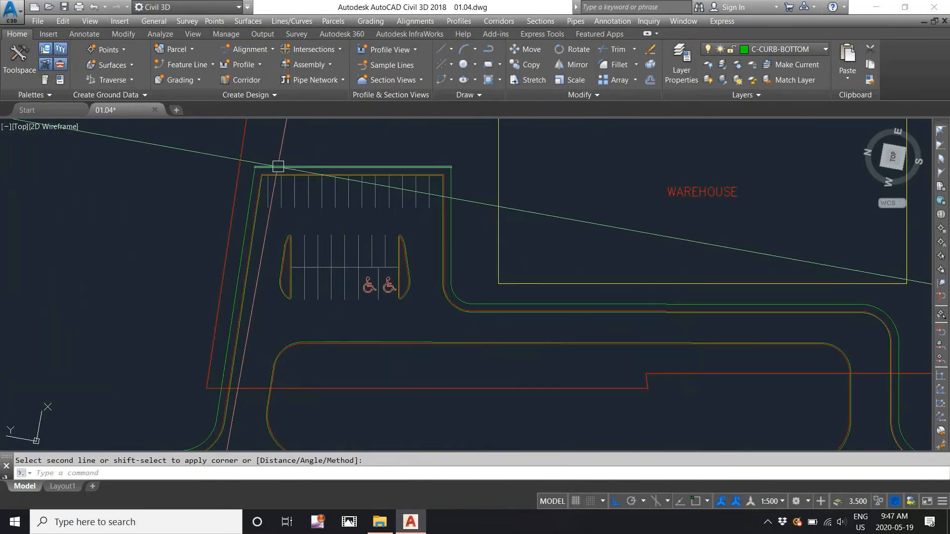
{"action": "scroll", "coordinate": [270, 167], "scroll_direction": "up", "scroll_amount": 1}
{"action": "scroll", "coordinate": [259, 166], "scroll_direction": "down", "scroll_amount": 1}
{"action": "scroll", "coordinate": [520, 320], "scroll_direction": "up", "scroll_amount": 2}
{"action": "scroll", "coordinate": [520, 320], "scroll_direction": "down", "scroll_amount": 2}
{"action": "mouse_move", "coordinate": [877, 355]}
{"action": "middle_mouse_down"}
{"action": "mouse_move", "coordinate": [723, 327]}
{"action": "mouse_move", "coordinate": [557, 252]}
{"action": "middle_mouse_up"}
{"action": "scroll", "coordinate": [625, 350], "scroll_direction": "up", "scroll_amount": 2}
{"action": "scroll", "coordinate": [564, 317], "scroll_direction": "down", "scroll_amount": 2}
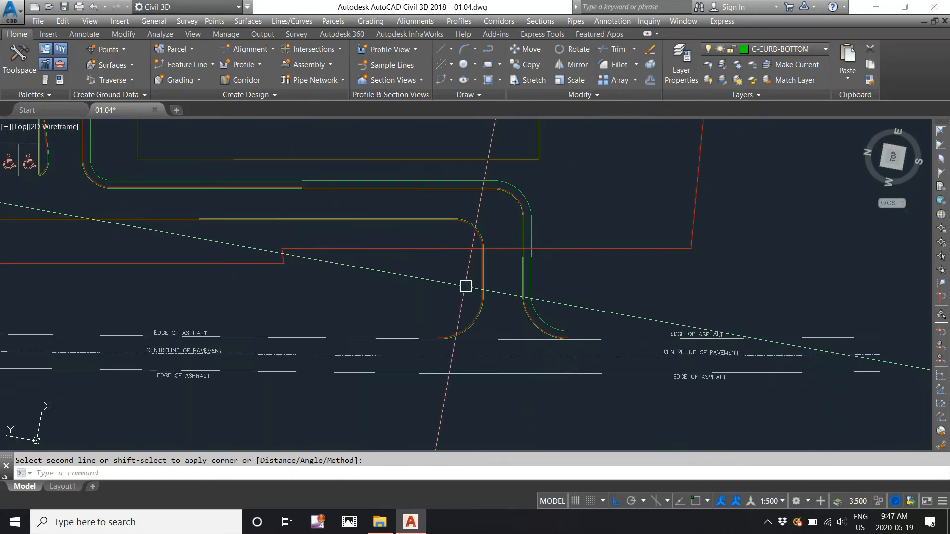
{"action": "middle_click_drag", "start_coordinate": [379, 276], "coordinate": [653, 275]}
{"action": "scroll", "coordinate": [653, 276], "scroll_direction": "down", "scroll_amount": 1}
{"action": "middle_click_drag", "start_coordinate": [313, 271], "coordinate": [255, 347]}
Zoom to the drawing's extents and save the drawing.
{"action": "type", "text": "ZE"}
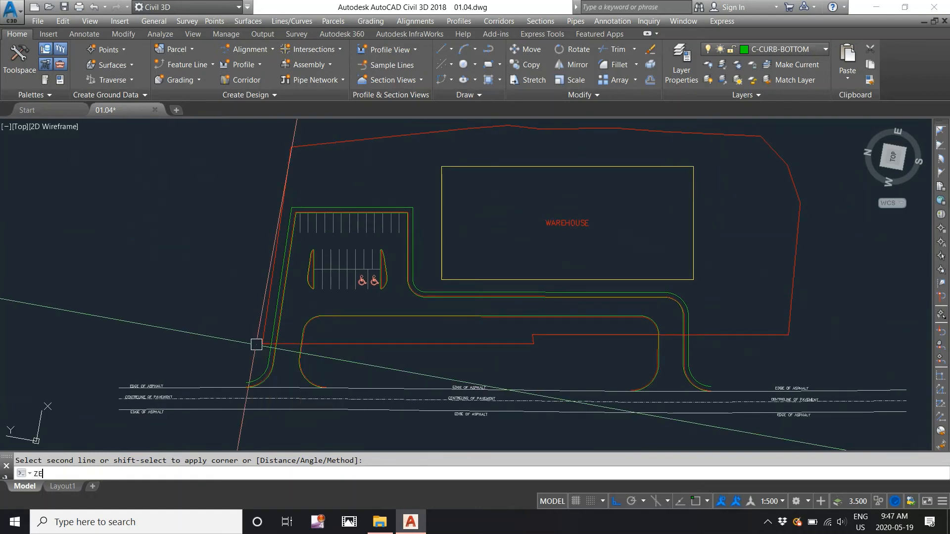
{"action": "key", "text": "Return"}
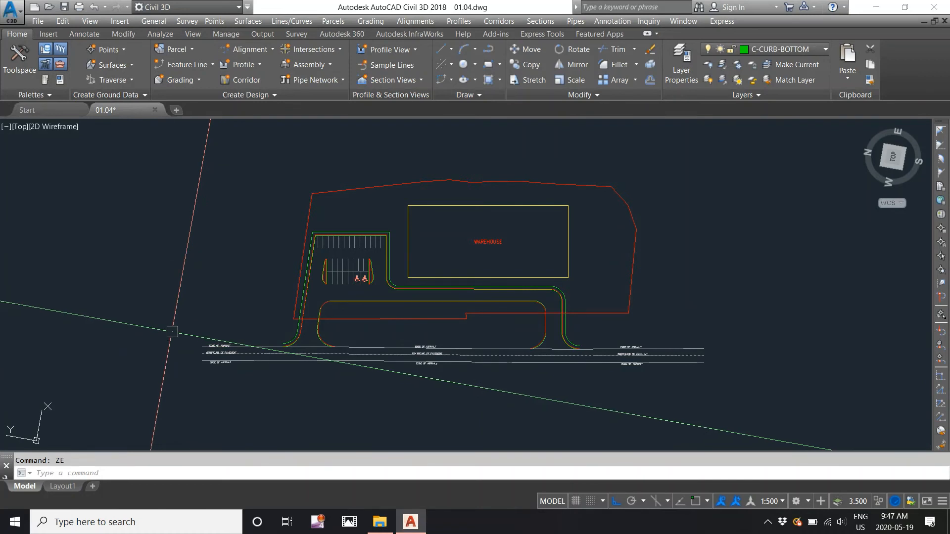
{"action": "left_click", "coordinate": [64, 7]}
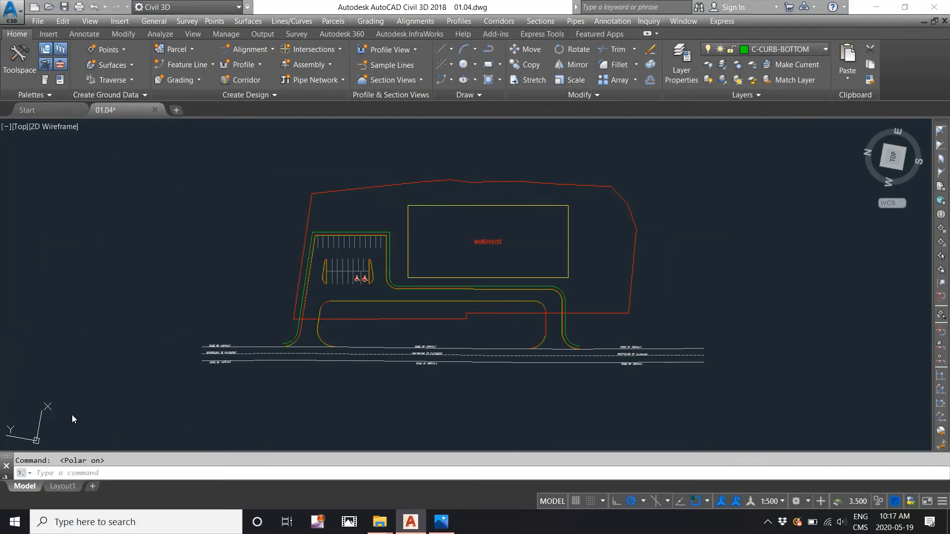
Select the red development limit polyline around the site and open its properties.
{"action": "left_click", "coordinate": [309, 214]}
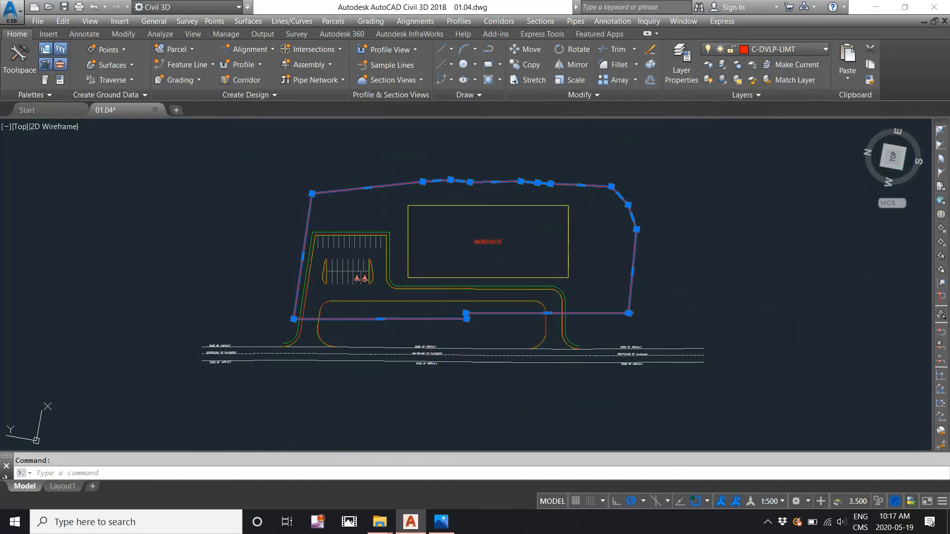
{"action": "right_click", "coordinate": [378, 181]}
{"action": "left_click", "coordinate": [423, 278]}
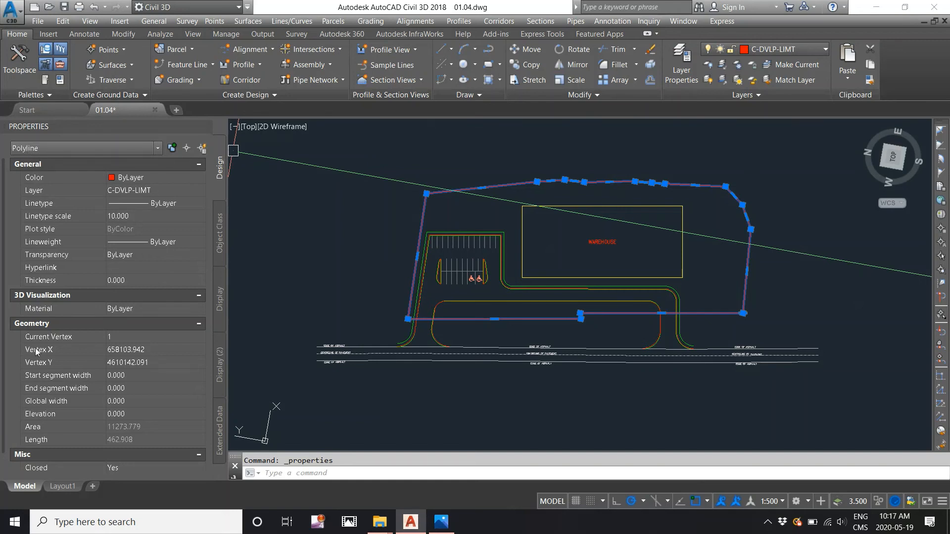
Try a global width of 1 on the development limit polyline.
{"action": "left_click", "coordinate": [129, 403]}
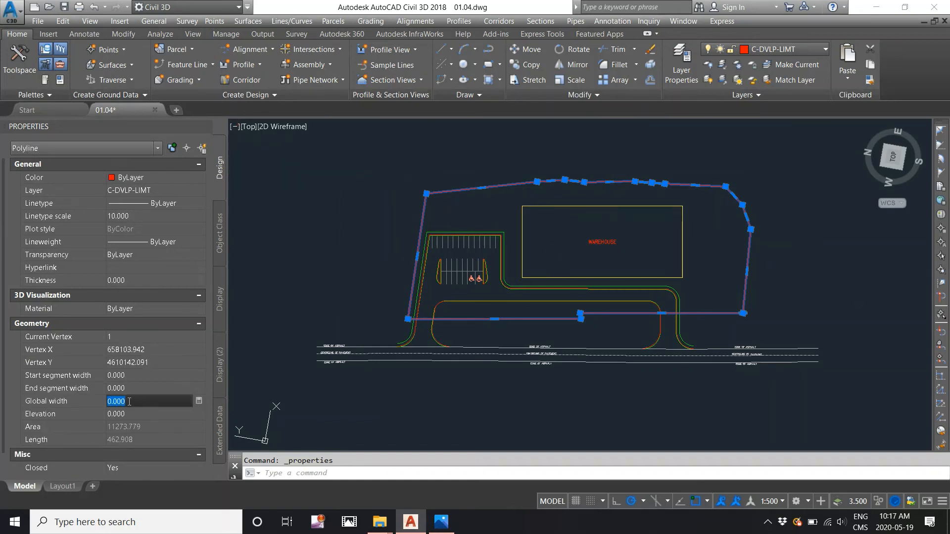
{"action": "type", "text": "1"}
{"action": "key", "text": "Tab"}
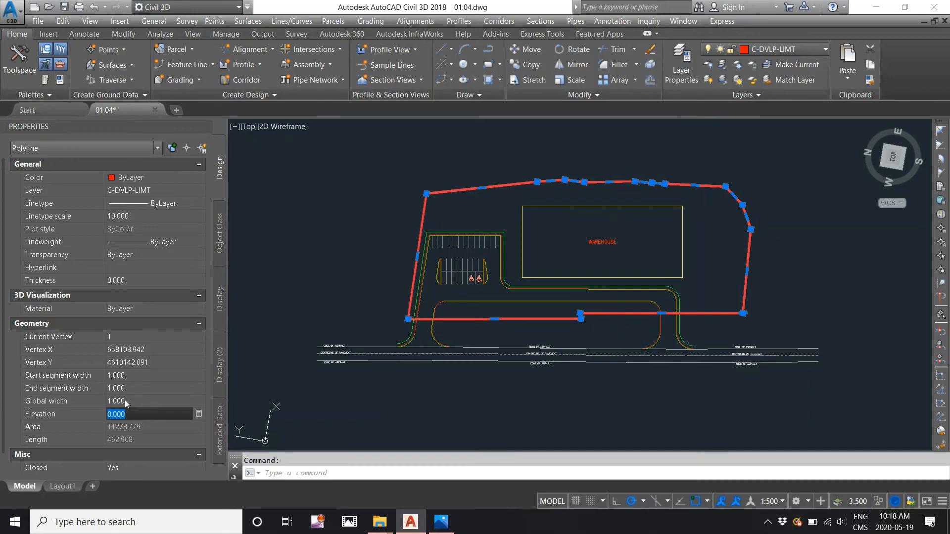
Set the development limit polyline's global width to 0.5, then deselect it and close its properties.
{"action": "left_click", "coordinate": [125, 401]}
{"action": "type", "text": "0"}
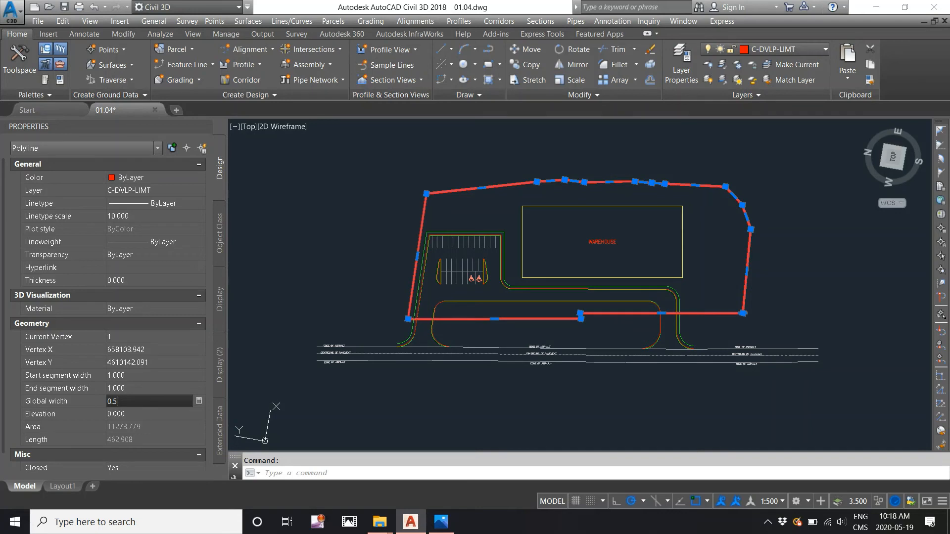
{"action": "type", "text": ".5"}
{"action": "key", "text": "Return"}
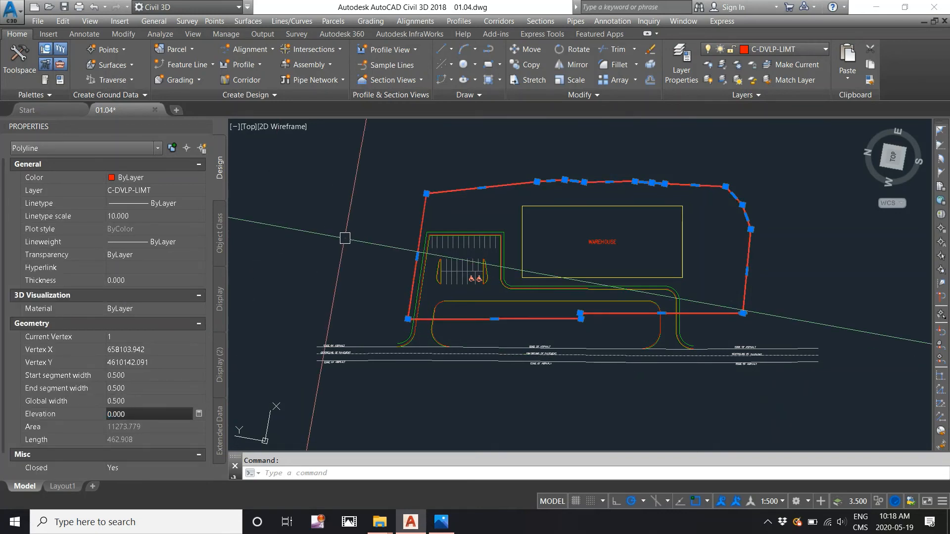
{"action": "key", "text": "Escape"}
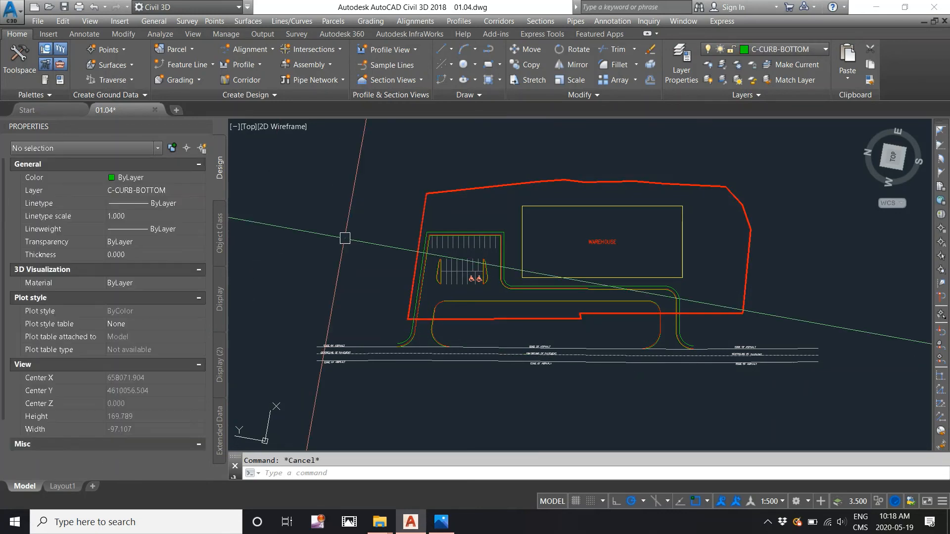
{"action": "left_click", "coordinate": [203, 128]}
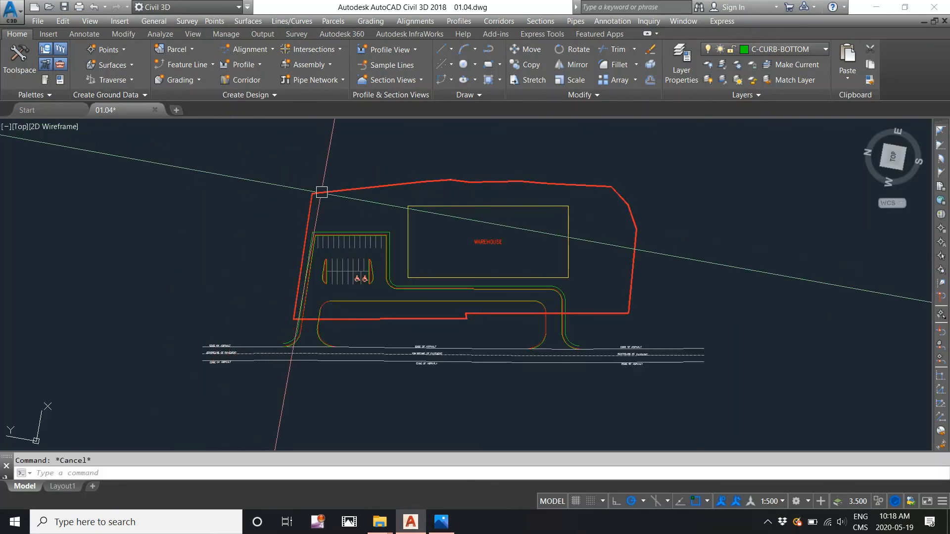
Check the development limit polyline's layer, then select C-DVLP-LIMT in the Layer Properties Manager with the Linetype column widened.
{"action": "left_click", "coordinate": [321, 192]}
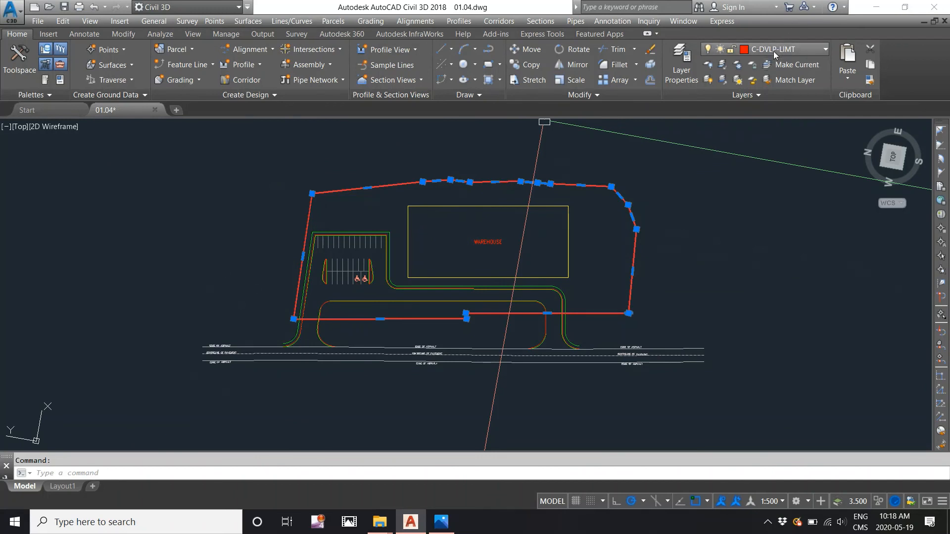
{"action": "key", "text": "Escape"}
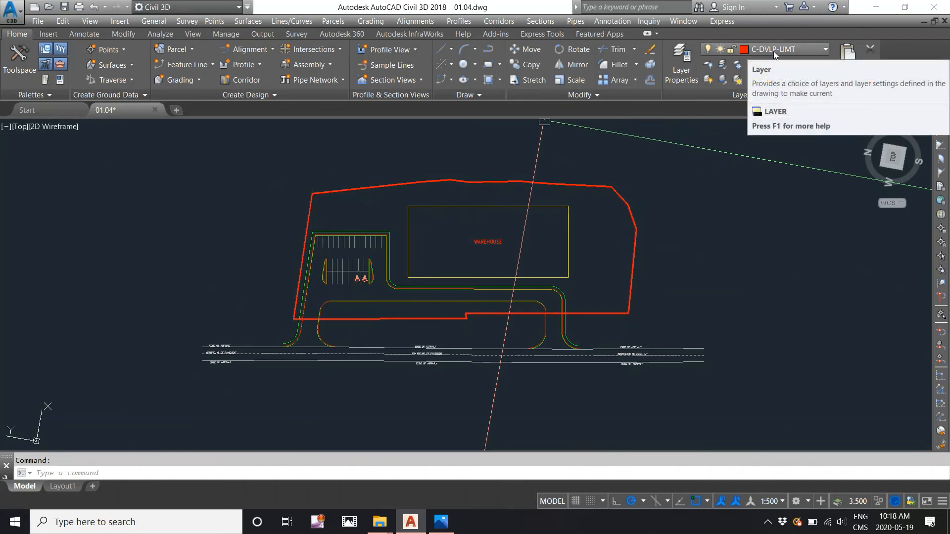
{"action": "left_click", "coordinate": [680, 74]}
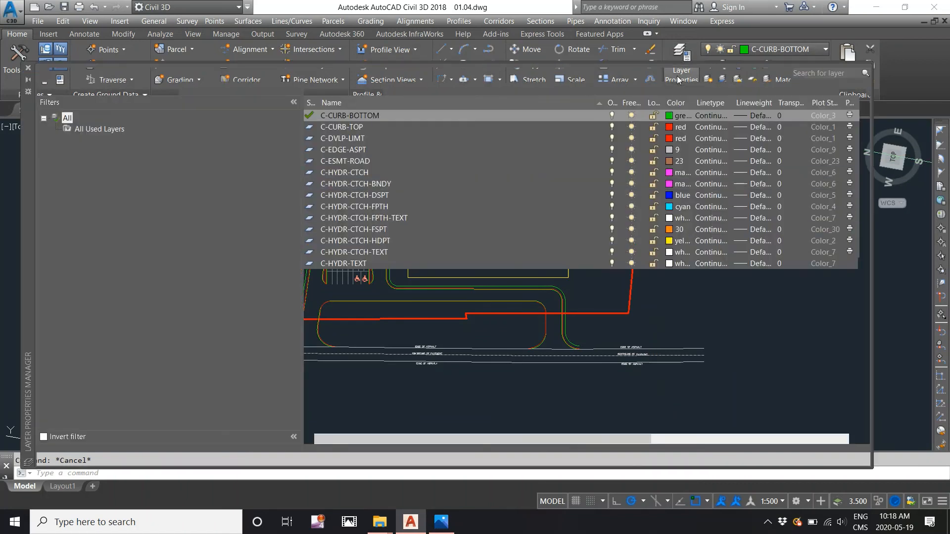
{"action": "scroll", "coordinate": [407, 206], "scroll_direction": "up", "scroll_amount": 1}
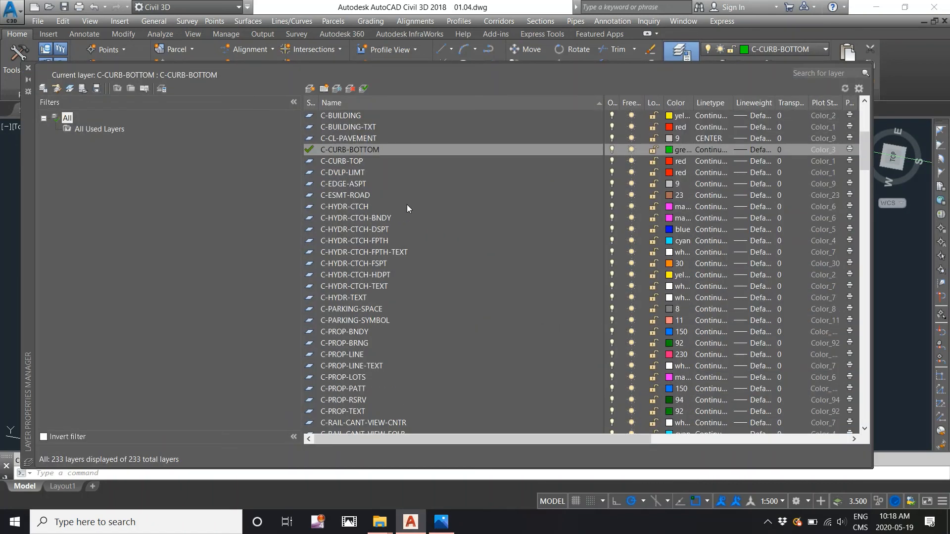
{"action": "left_click", "coordinate": [357, 173]}
{"action": "left_click_drag", "start_coordinate": [301, 122], "coordinate": [109, 142]}
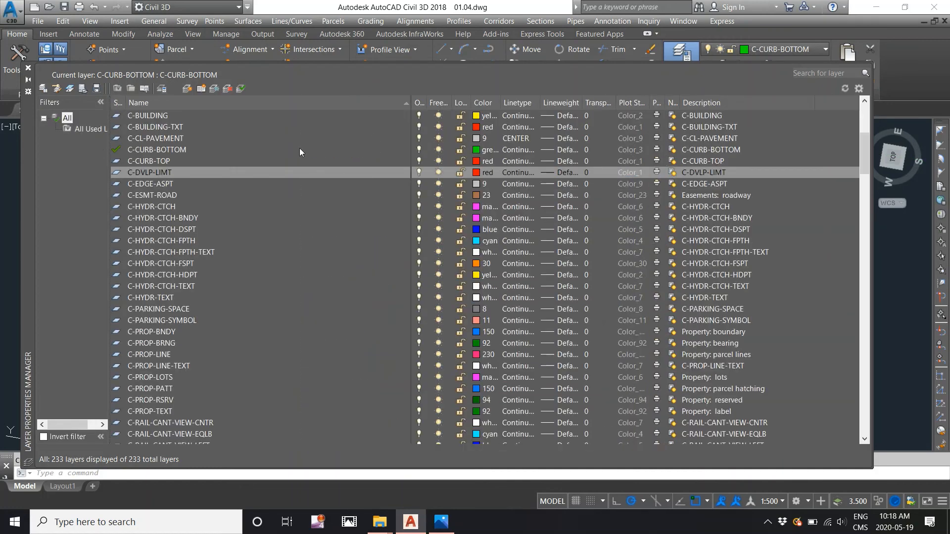
{"action": "left_click_drag", "start_coordinate": [540, 103], "coordinate": [588, 103]}
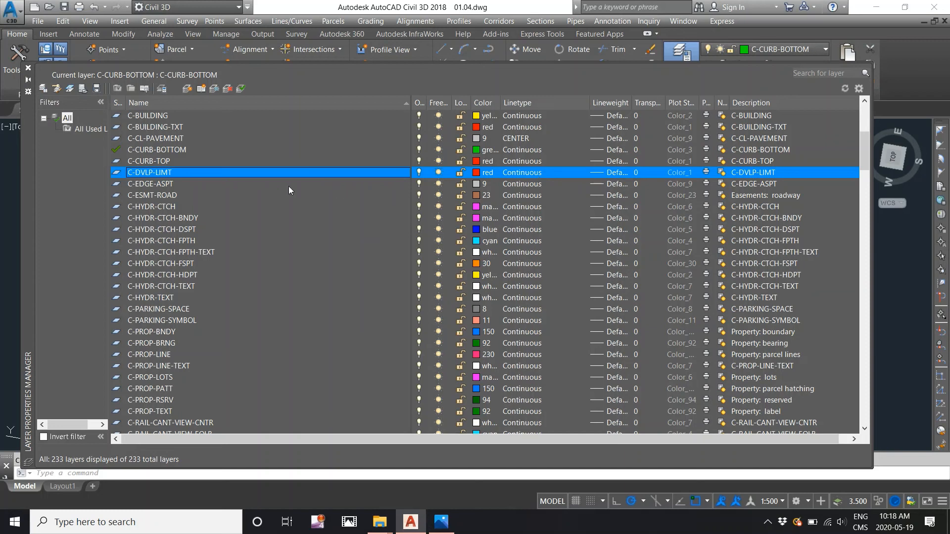
Set the linetype of layer C-DVLP-LIMT to PHANTOM2.
{"action": "left_click", "coordinate": [530, 173]}
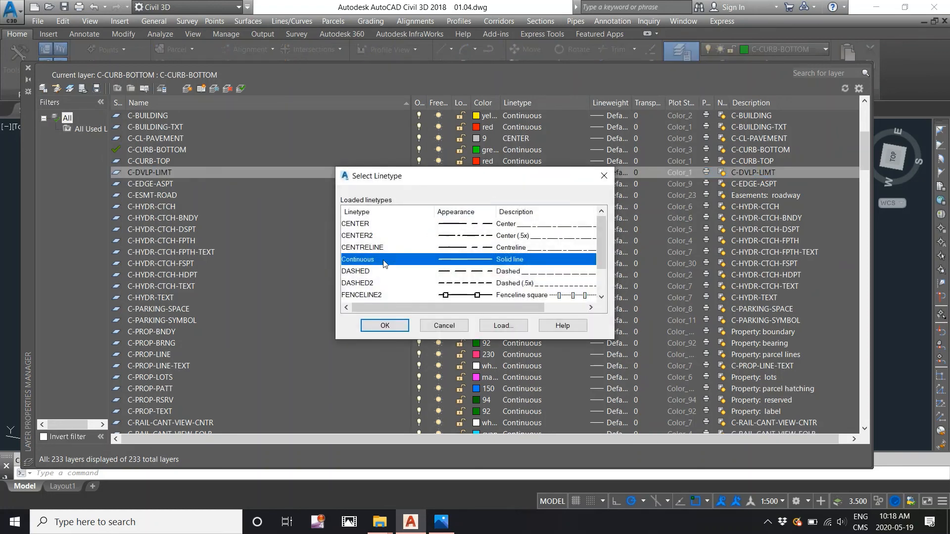
{"action": "scroll", "coordinate": [369, 275], "scroll_direction": "down", "scroll_amount": 1}
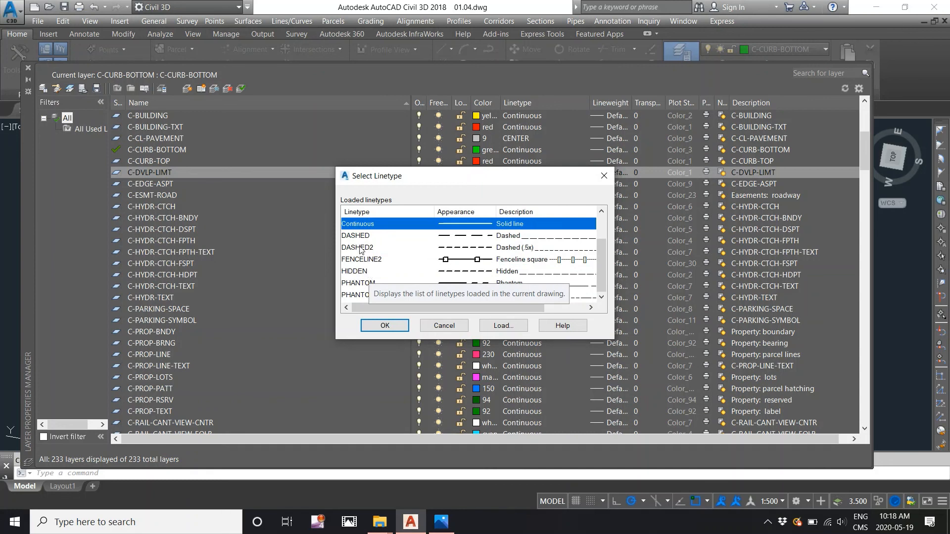
{"action": "left_click", "coordinate": [374, 284]}
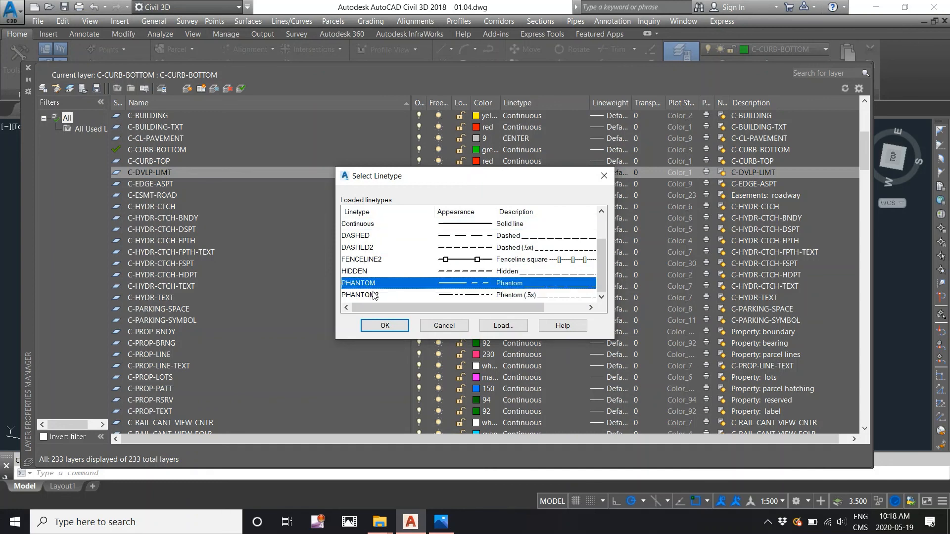
{"action": "left_click", "coordinate": [374, 296]}
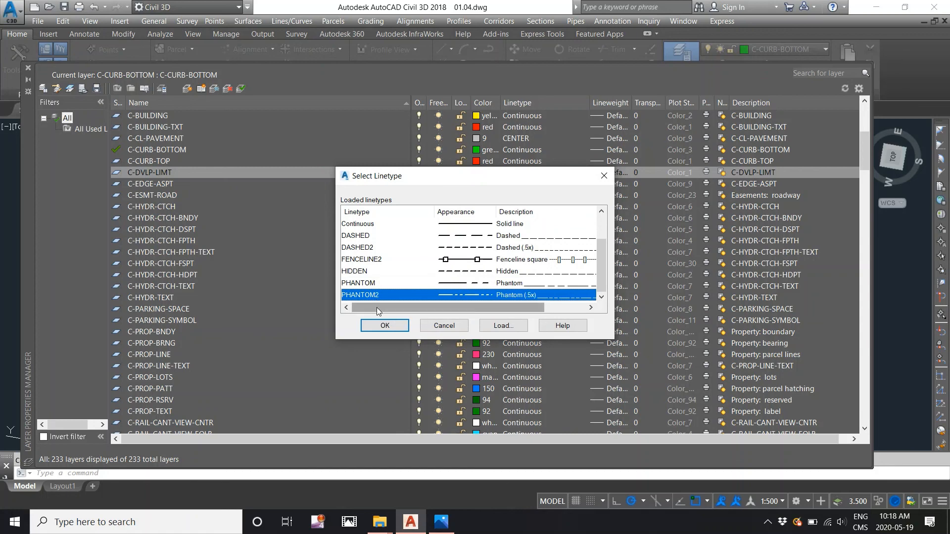
{"action": "left_click", "coordinate": [384, 324]}
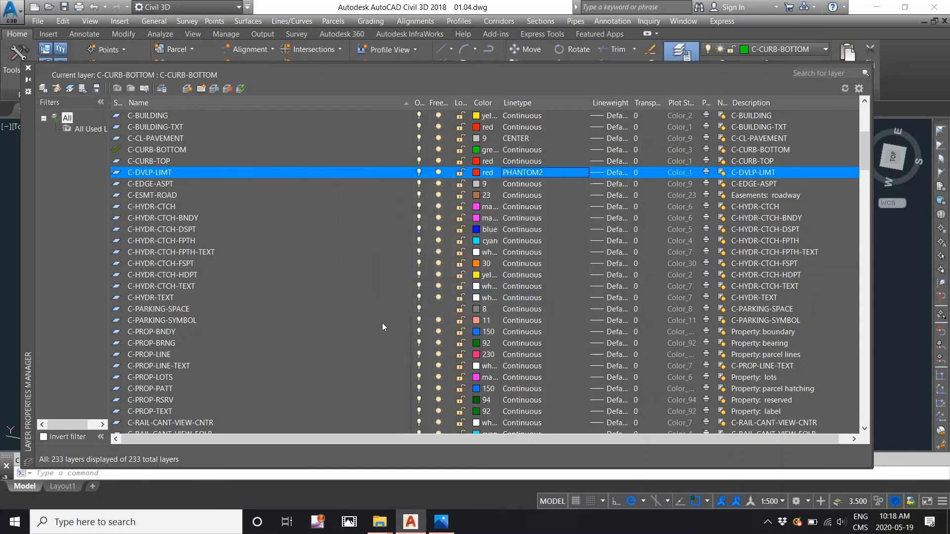
Change the color of layer C-DVLP-LIMT to yellow and close the Layer Properties Manager.
{"action": "left_click", "coordinate": [476, 173]}
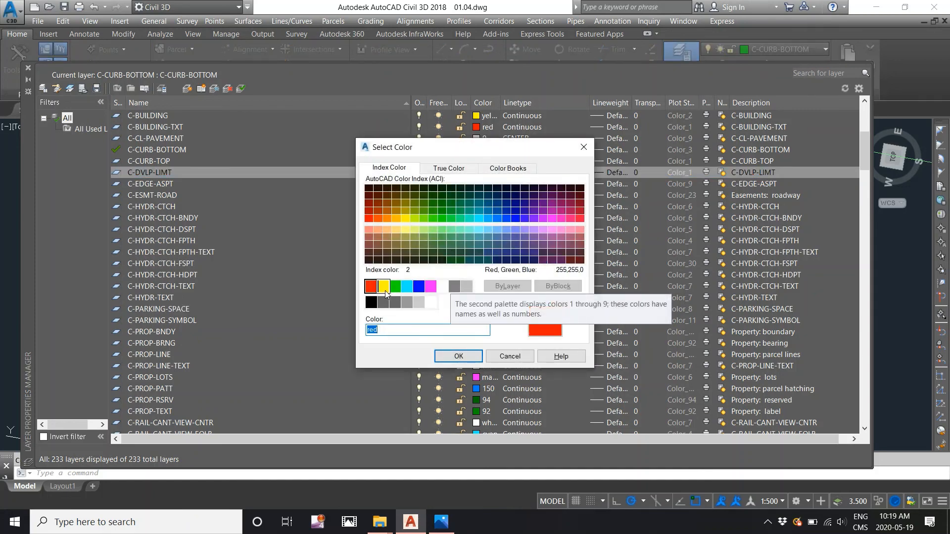
{"action": "left_click", "coordinate": [385, 290]}
{"action": "left_click", "coordinate": [460, 356]}
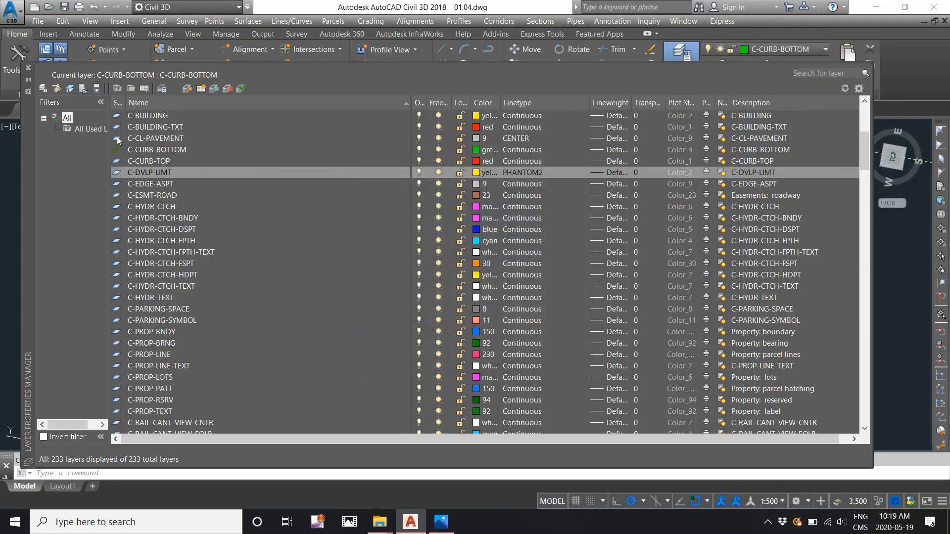
{"action": "left_click", "coordinate": [28, 72]}
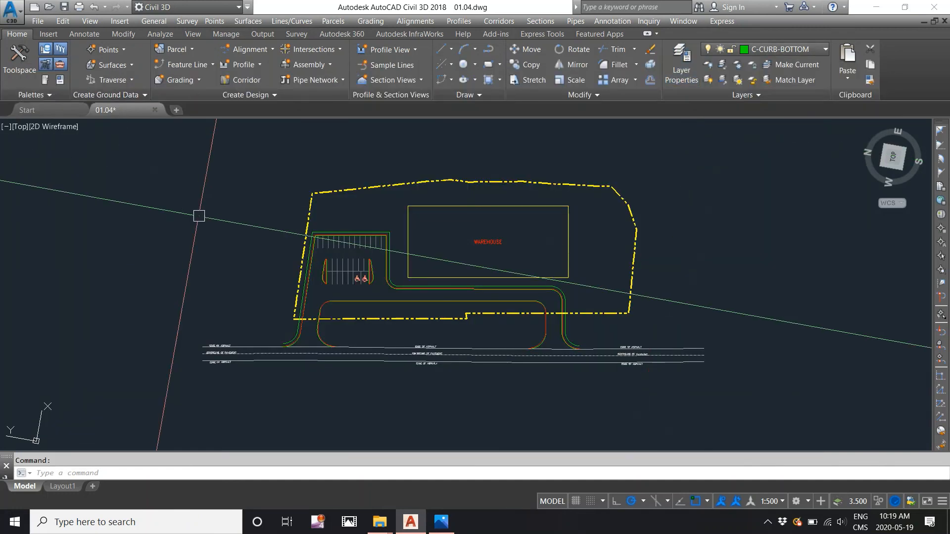
{"action": "scroll", "coordinate": [361, 190], "scroll_direction": "up", "scroll_amount": 2}
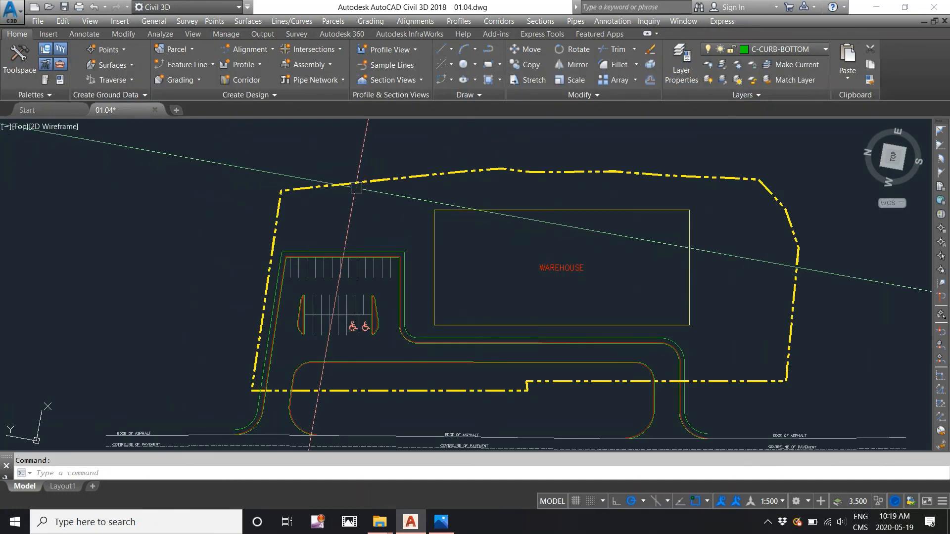
{"action": "mouse_move", "coordinate": [362, 194]}
{"action": "middle_mouse_down"}
{"action": "mouse_move", "coordinate": [333, 186]}
{"action": "mouse_move", "coordinate": [345, 204]}
{"action": "middle_mouse_up"}
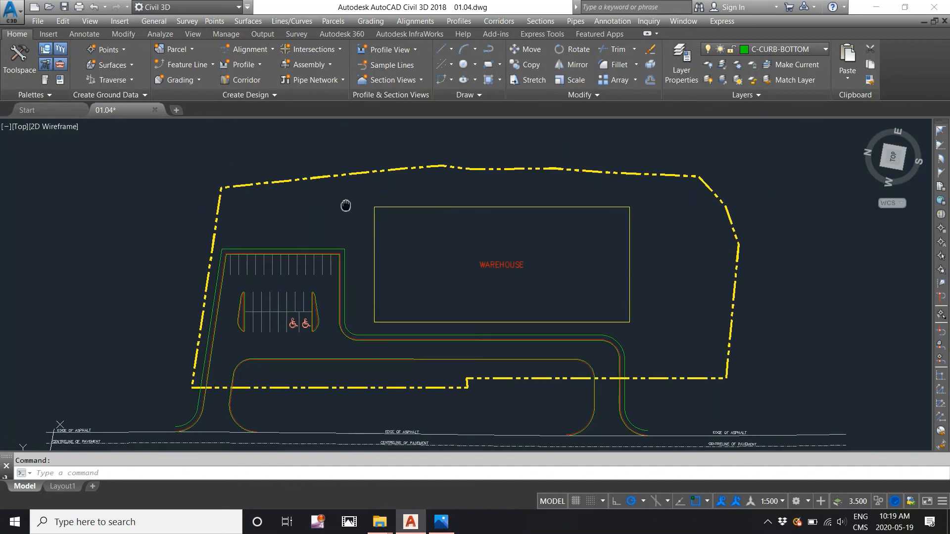
{"action": "scroll", "coordinate": [289, 174], "scroll_direction": "down", "scroll_amount": 2}
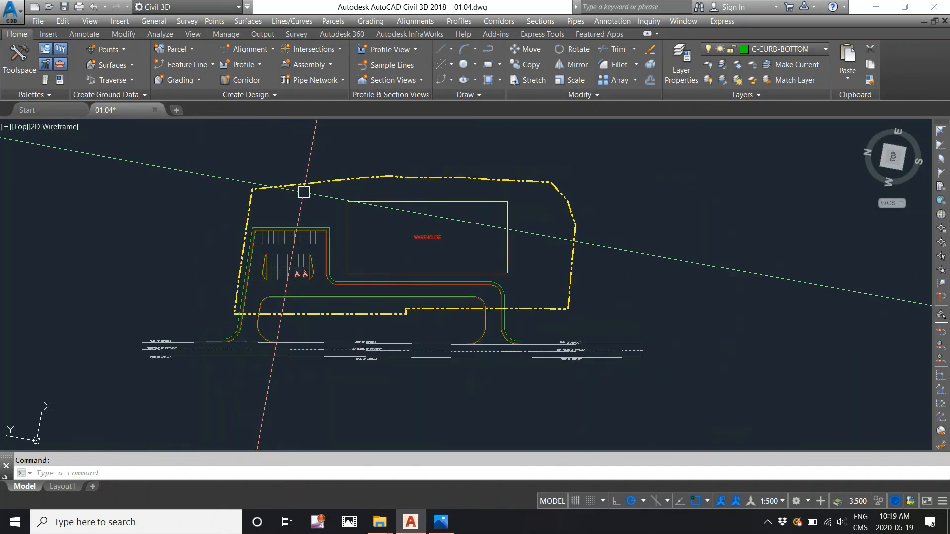
{"action": "middle_click_drag", "start_coordinate": [212, 237], "coordinate": [228, 235]}
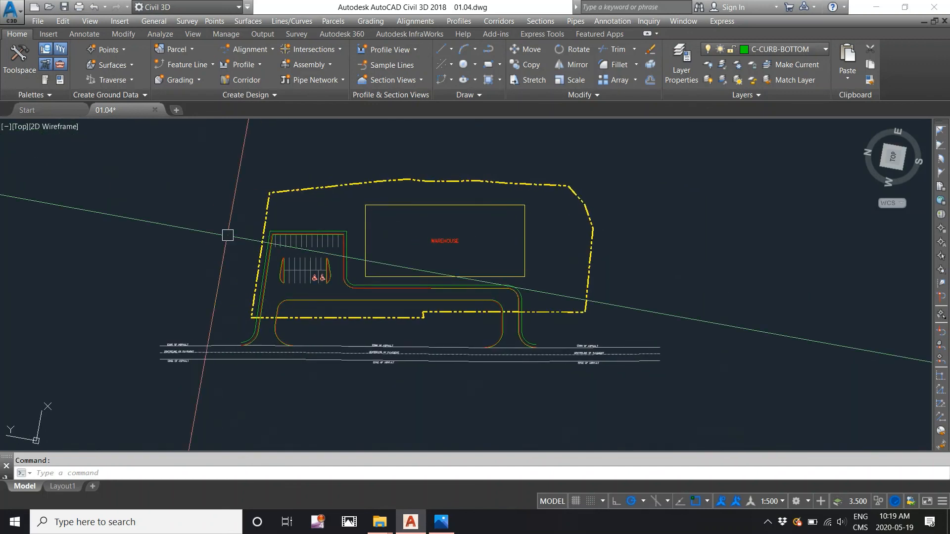